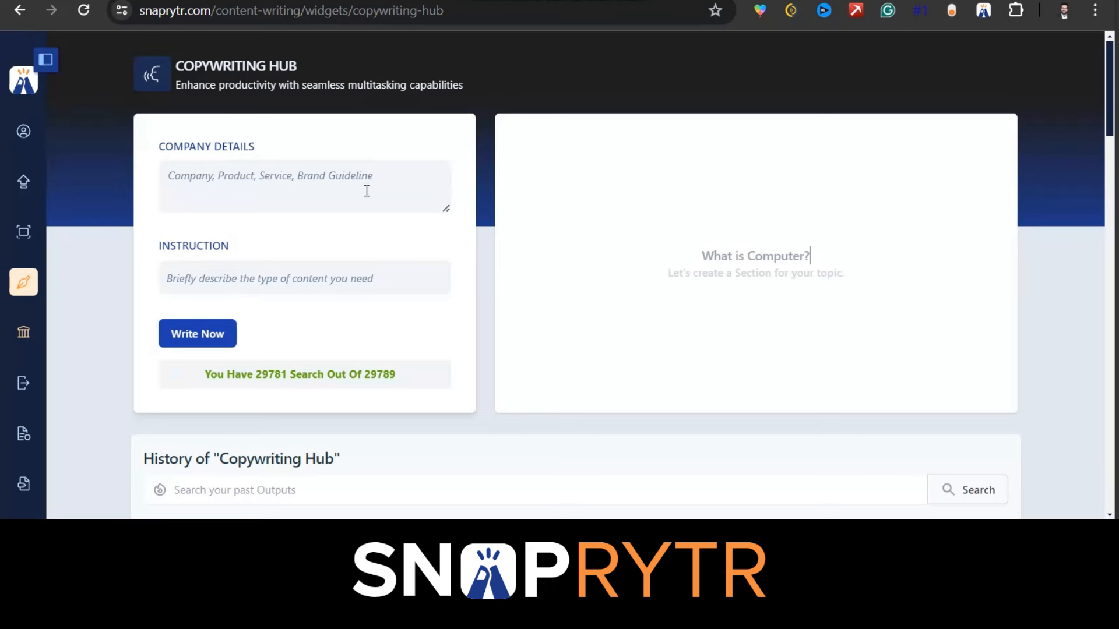
- Open the Article from Title tool in the content writing section
{"action": "left_click", "coordinate": [364, 193]}
{"action": "left_click", "coordinate": [23, 282]}
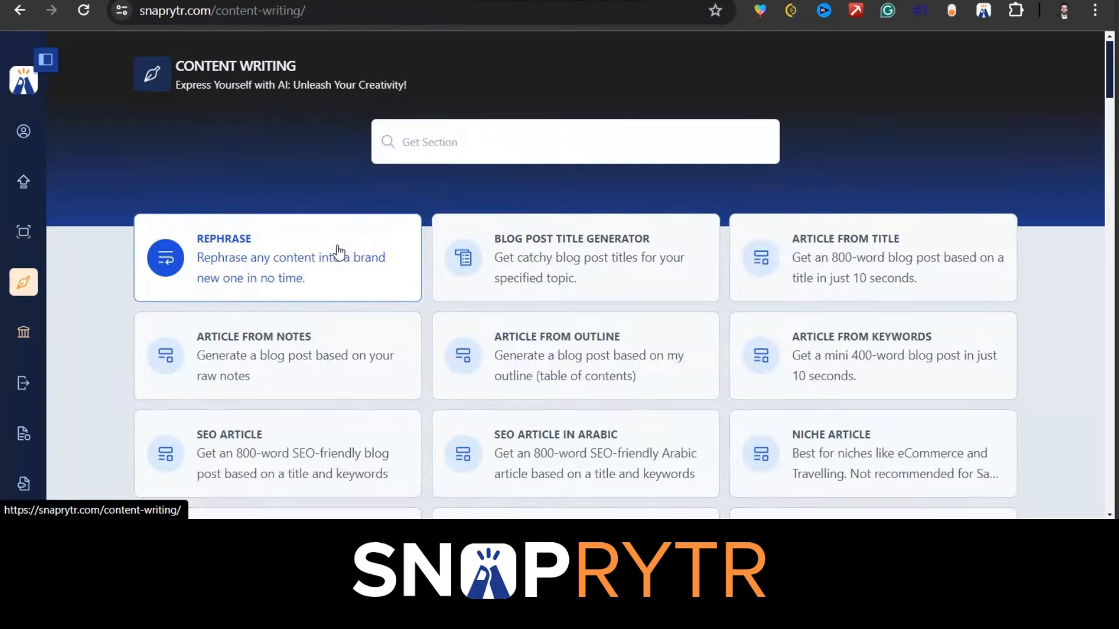
{"action": "left_click", "coordinate": [844, 237]}
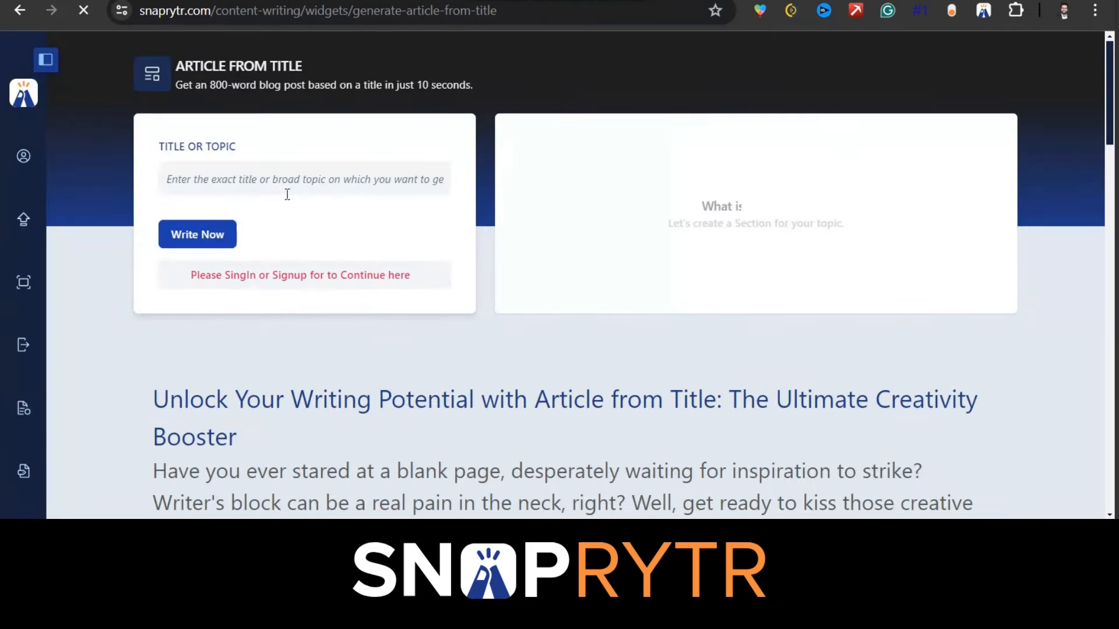
- Generate an article from the title "Superman is stronger than batman" and look through the output
{"action": "left_click", "coordinate": [279, 185]}
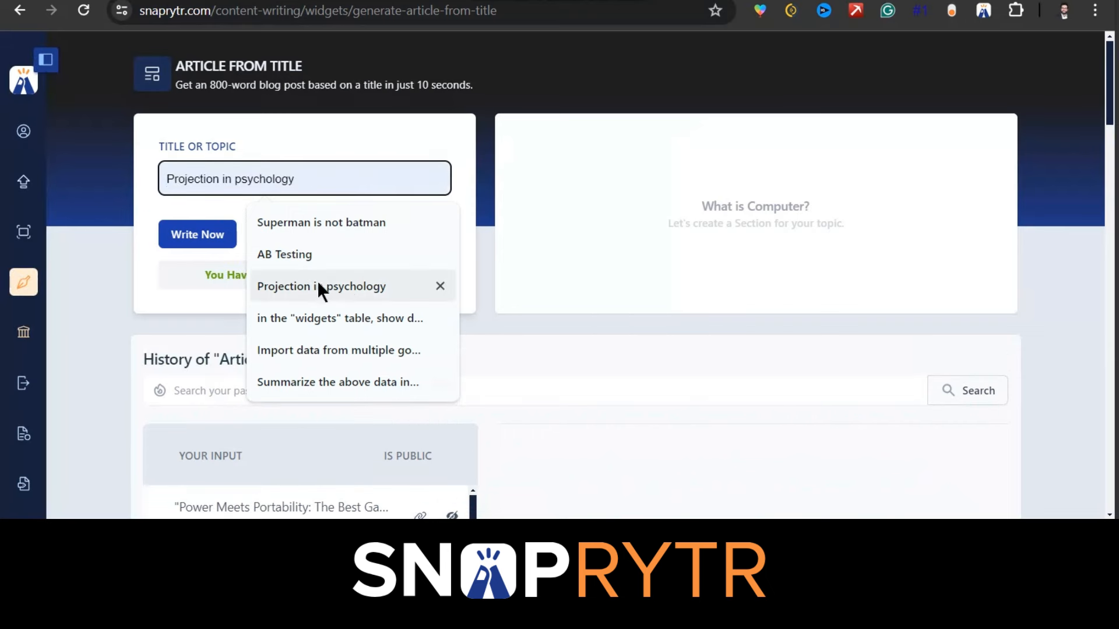
{"action": "type", "text": "Superman is b"}
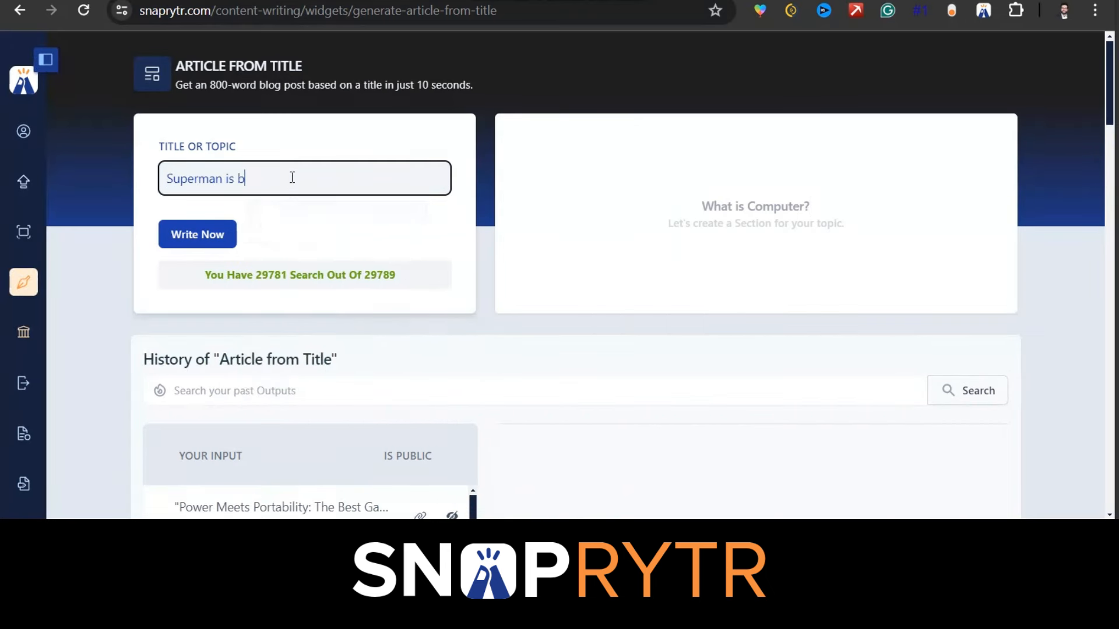
{"action": "key", "text": "BackSpace"}
{"action": "type", "text": "stronger than batman"}
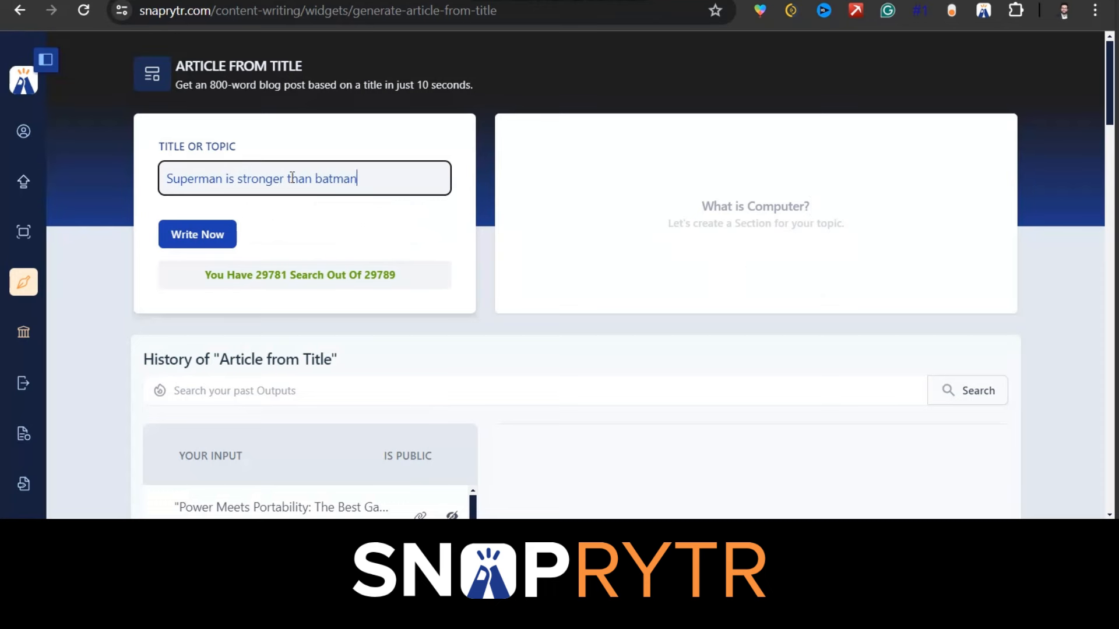
{"action": "key", "text": "Return"}
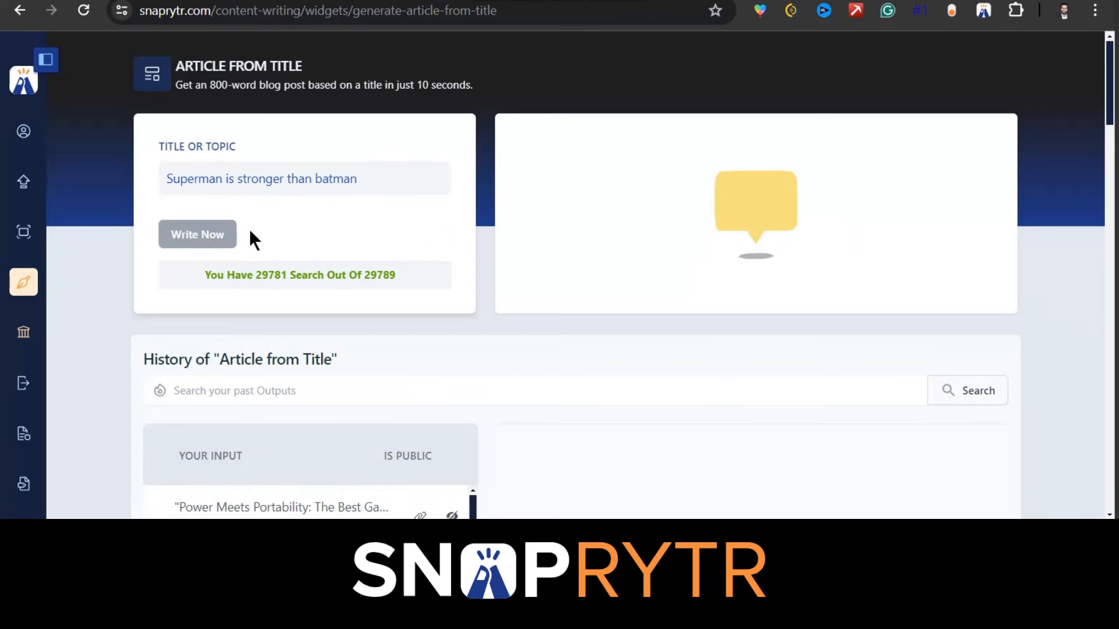
{"action": "left_click", "coordinate": [208, 234]}
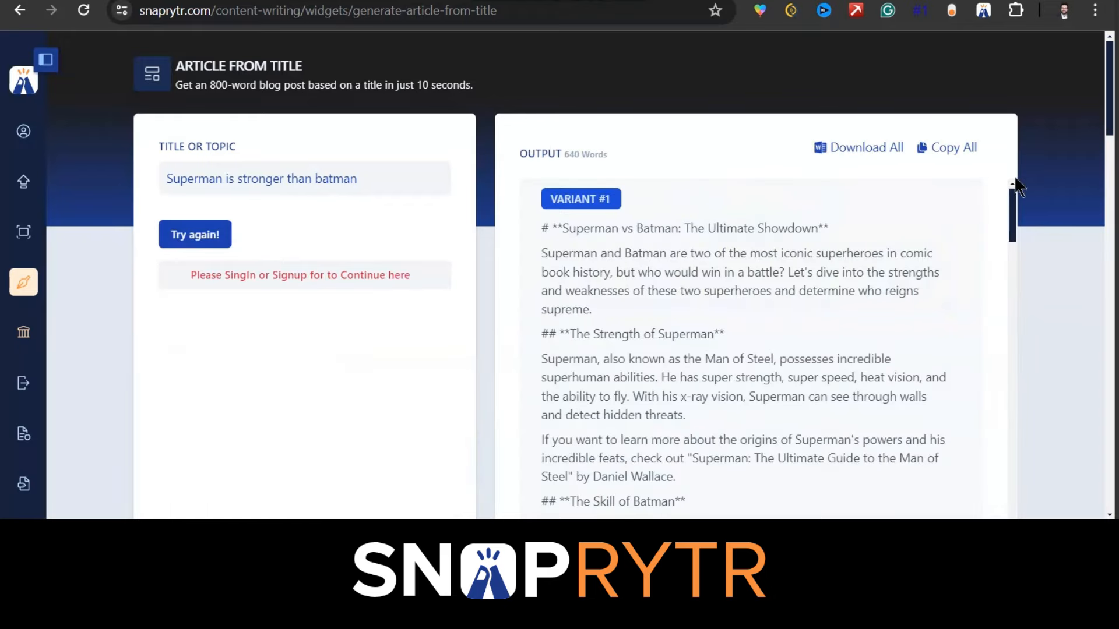
{"action": "left_click_drag", "start_coordinate": [1014, 211], "coordinate": [1016, 257]}
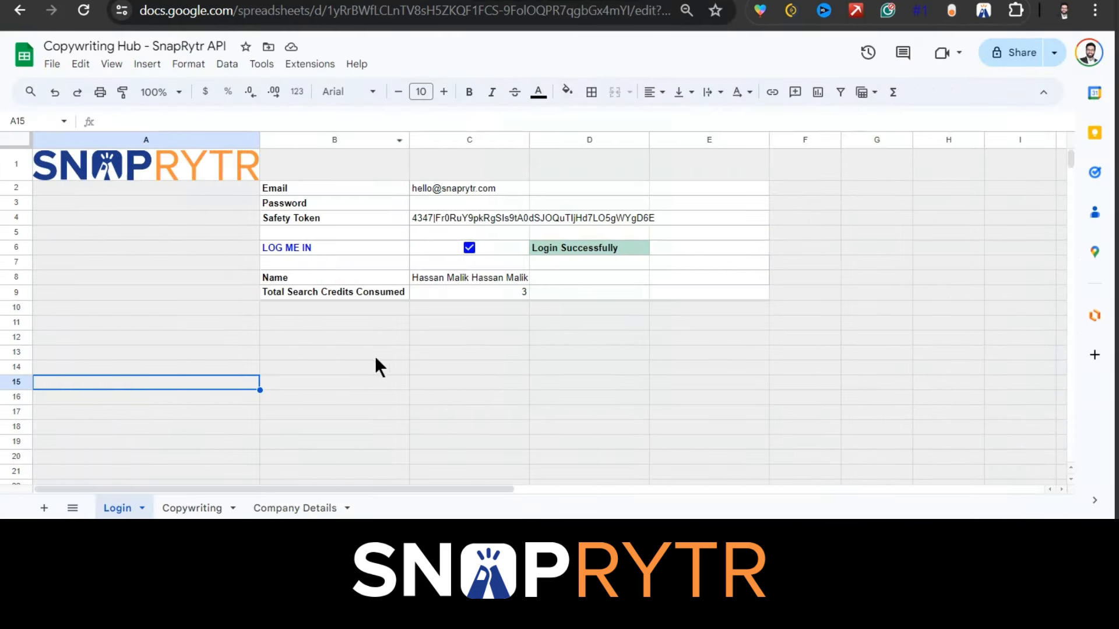
- Switch to the Copywriting Hub - SnapRytr API spreadsheet in Google Sheets, log out and log back in with LOG ME IN
{"action": "left_click", "coordinate": [468, 189]}
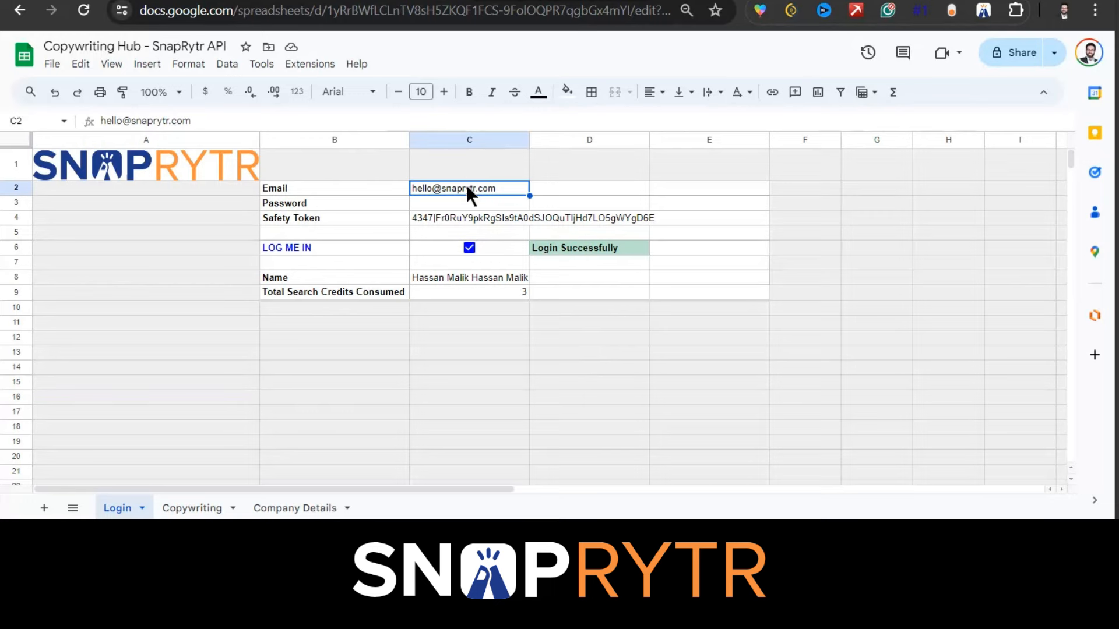
{"action": "left_click", "coordinate": [470, 248]}
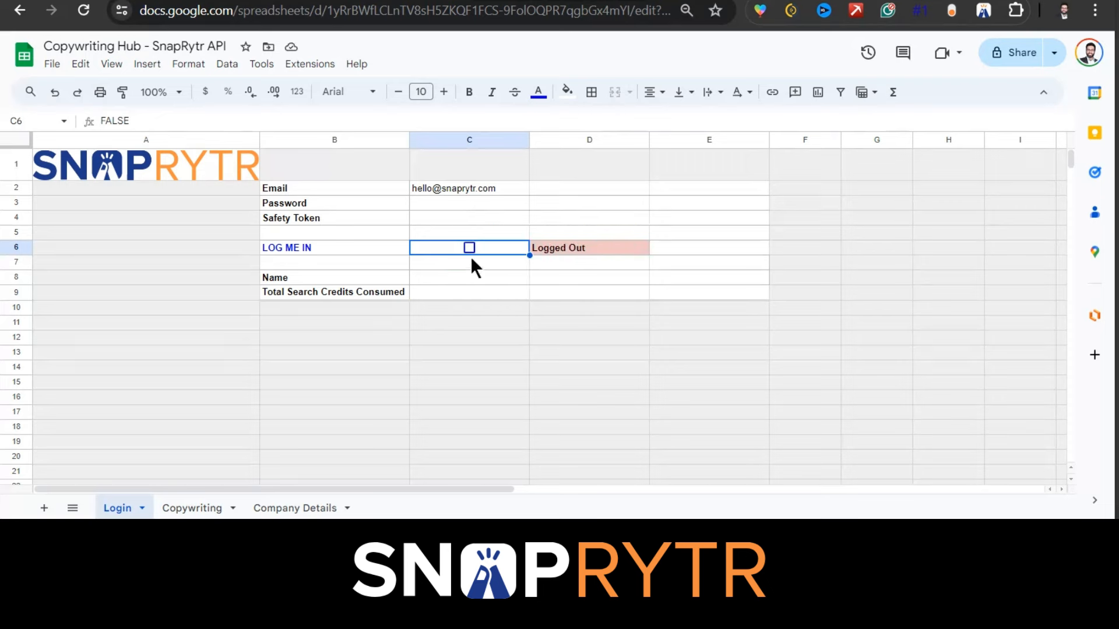
{"action": "left_click", "coordinate": [470, 248]}
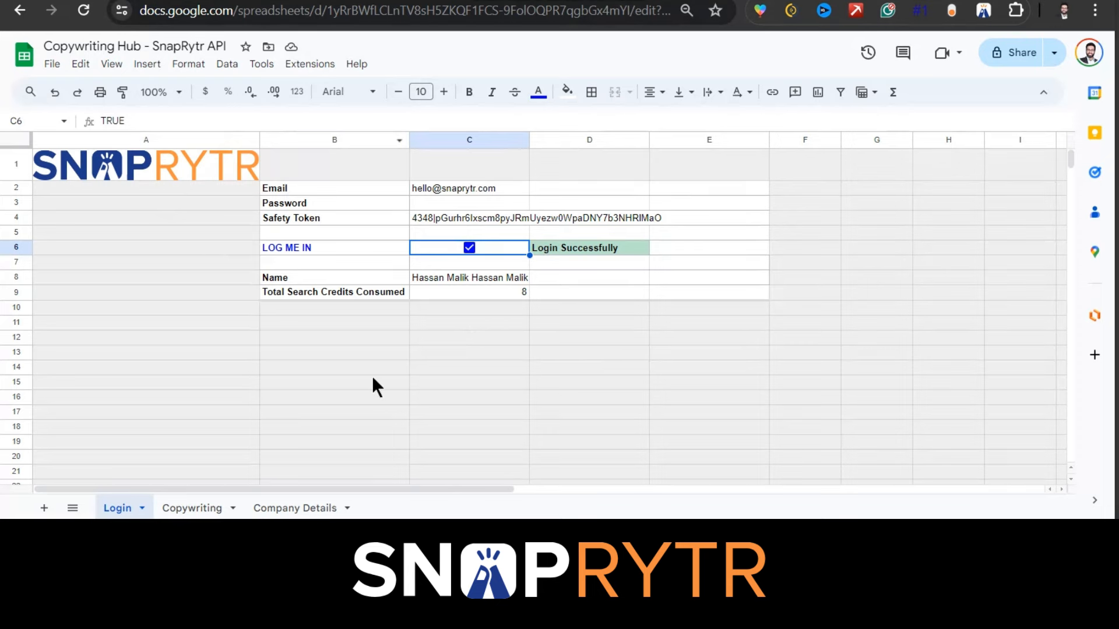
- Examine the layout of the Company Details sheet, including the SnapRytr row and the empty rows for further companies
{"action": "key", "text": "ctrl+Page_Down"}
{"action": "key", "text": "ctrl+Page_Down"}
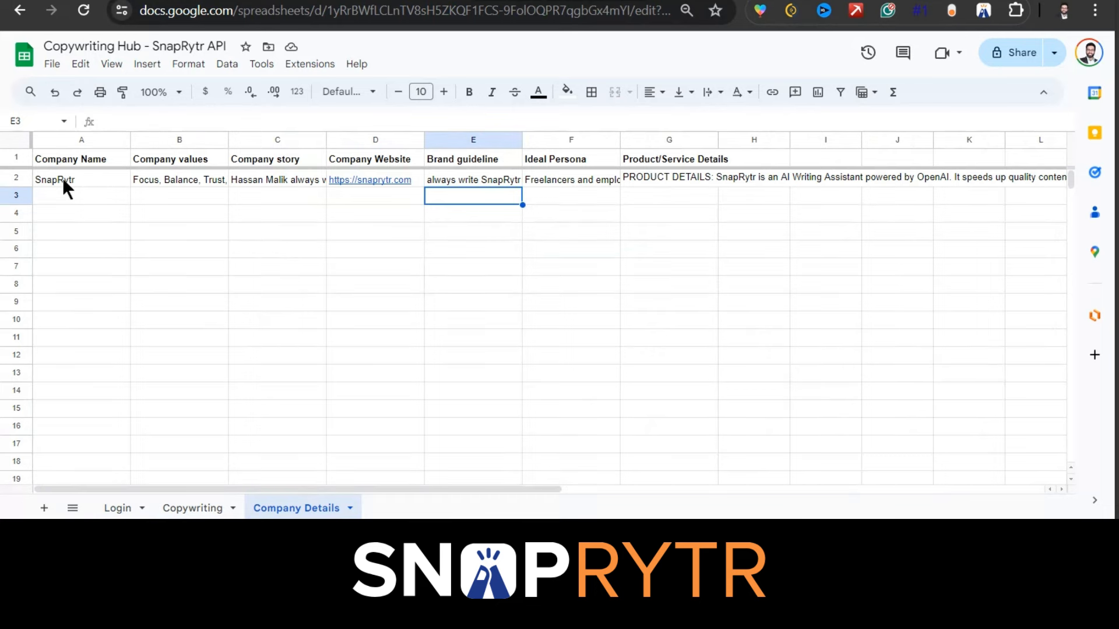
{"action": "left_click_drag", "start_coordinate": [62, 177], "coordinate": [769, 433]}
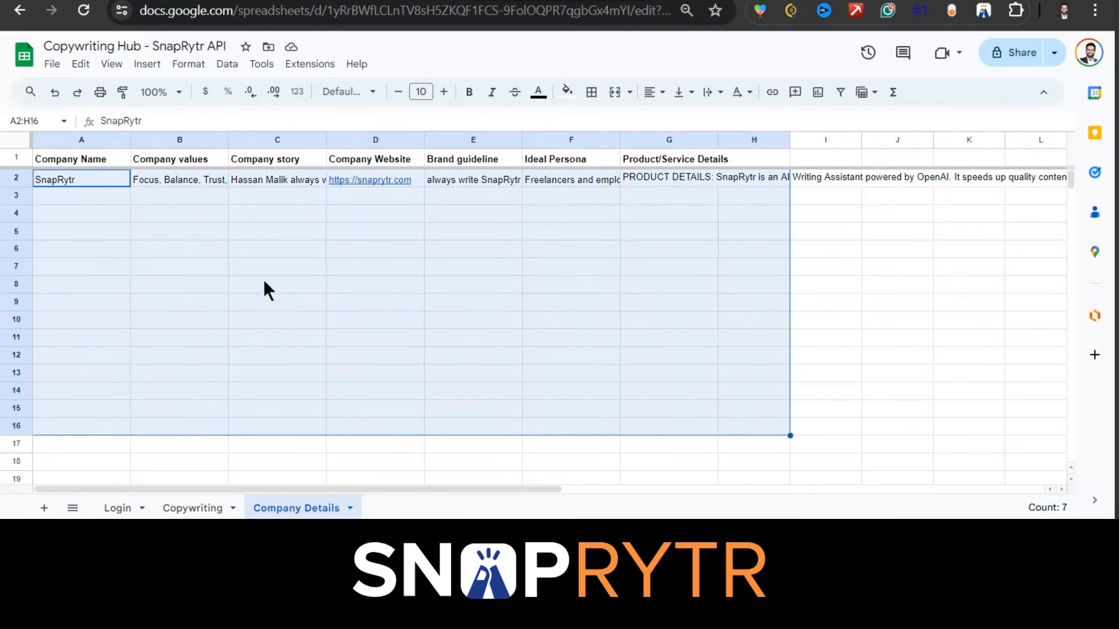
{"action": "left_click", "coordinate": [176, 241]}
{"action": "left_click", "coordinate": [76, 180]}
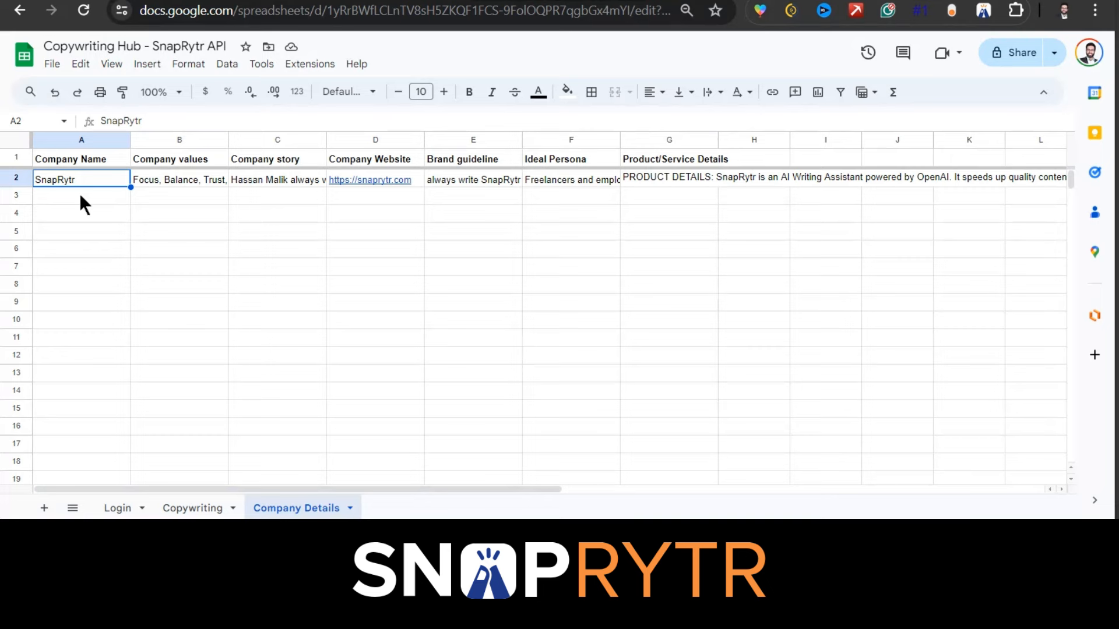
{"action": "left_click", "coordinate": [80, 196]}
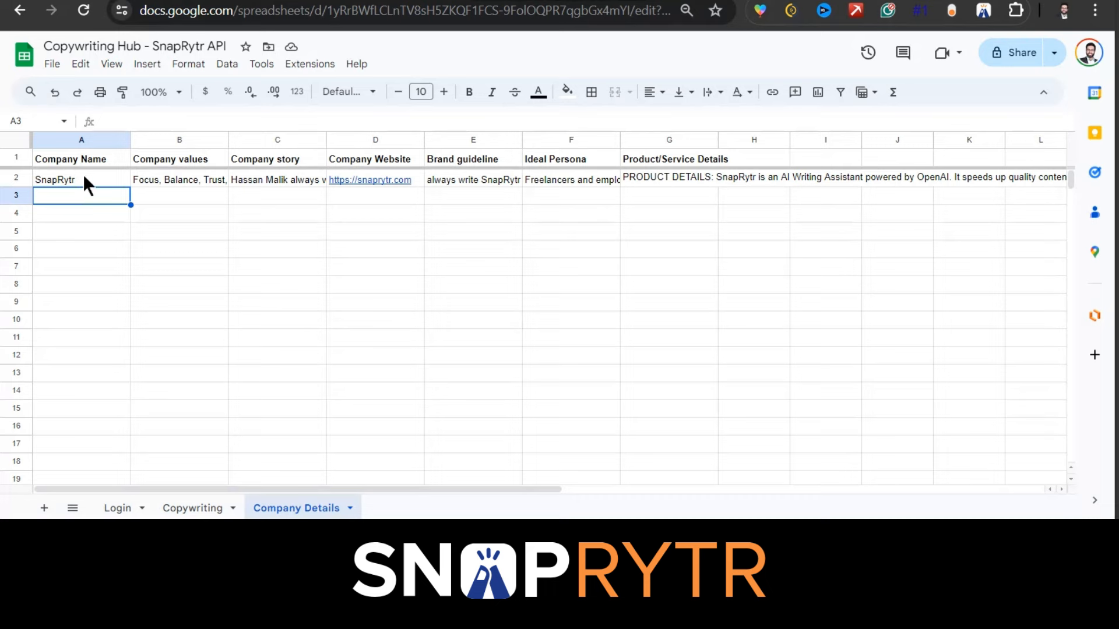
{"action": "left_click", "coordinate": [83, 180]}
{"action": "left_click", "coordinate": [22, 174]}
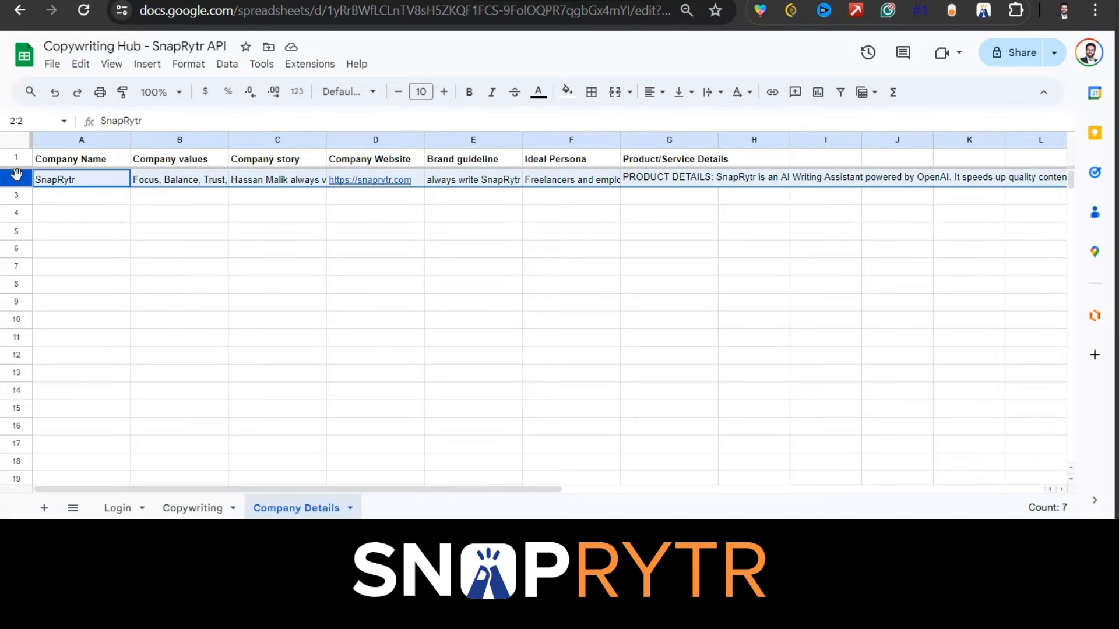
{"action": "left_click_drag", "start_coordinate": [23, 195], "coordinate": [21, 355]}
{"action": "left_click_drag", "start_coordinate": [23, 420], "coordinate": [22, 426]}
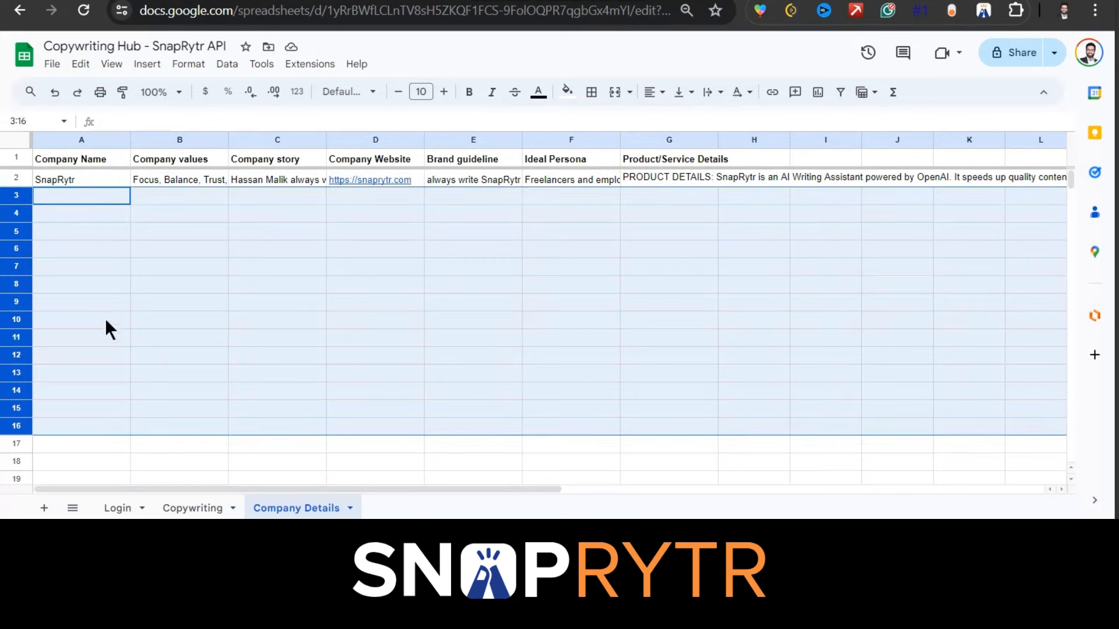
{"action": "left_click", "coordinate": [77, 233]}
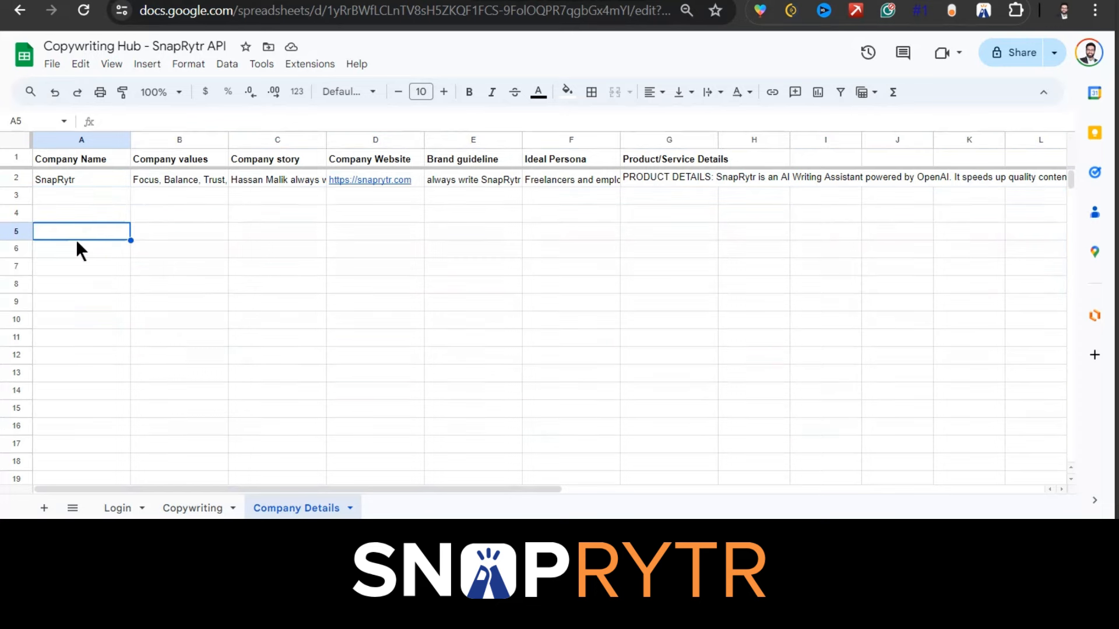
- Examine the SnapRytr row's company values, story, website and brand guideline entries
{"action": "left_click", "coordinate": [101, 175]}
{"action": "left_click", "coordinate": [187, 176]}
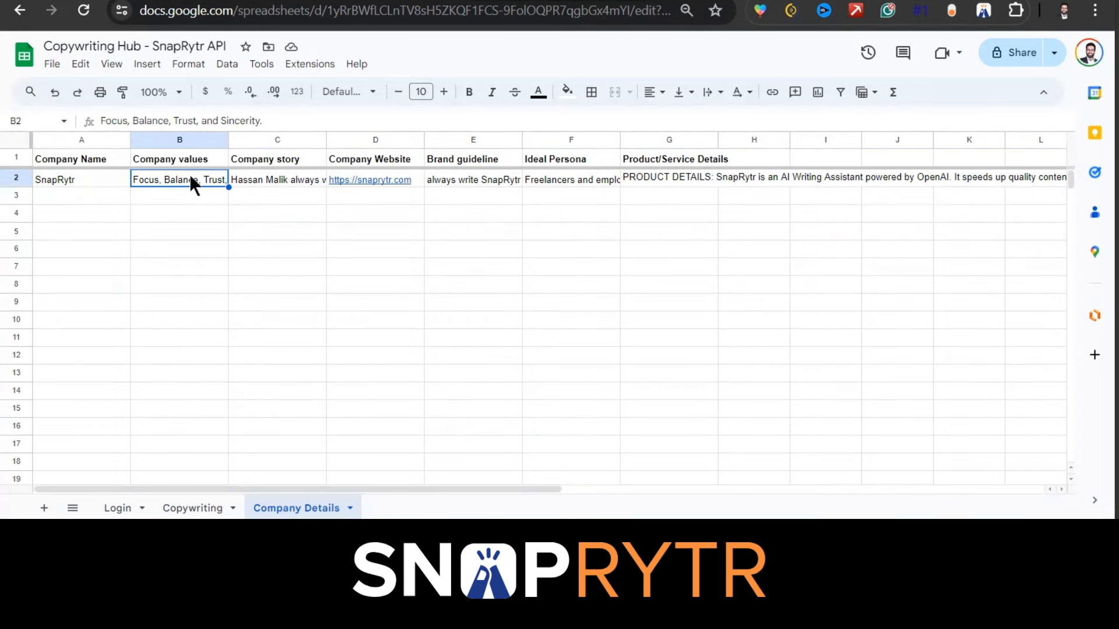
{"action": "left_click", "coordinate": [283, 177]}
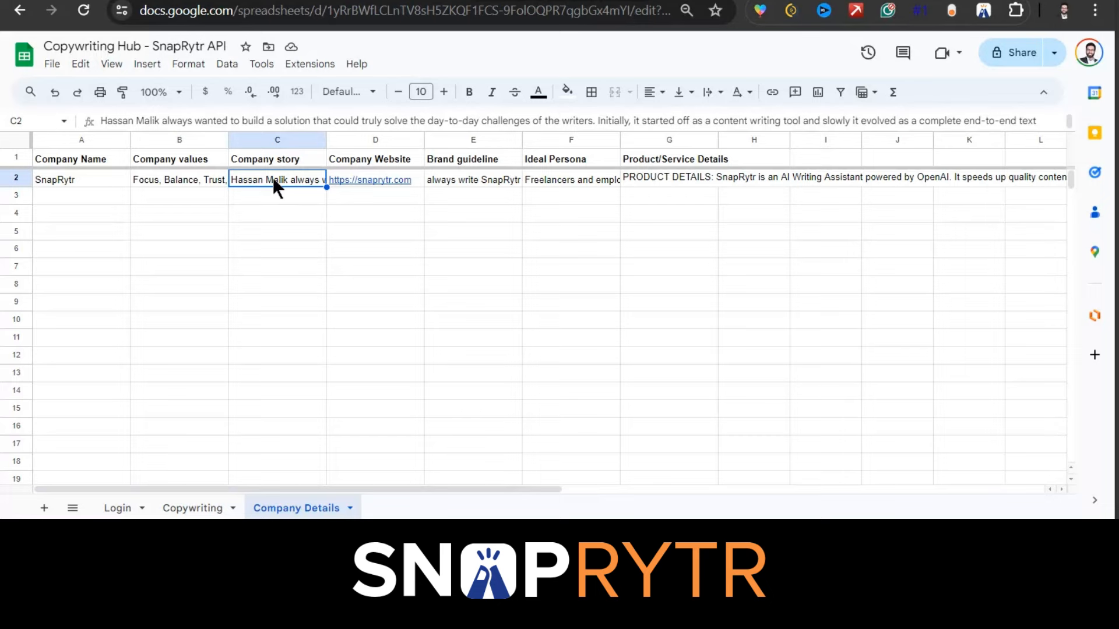
{"action": "left_click", "coordinate": [414, 180]}
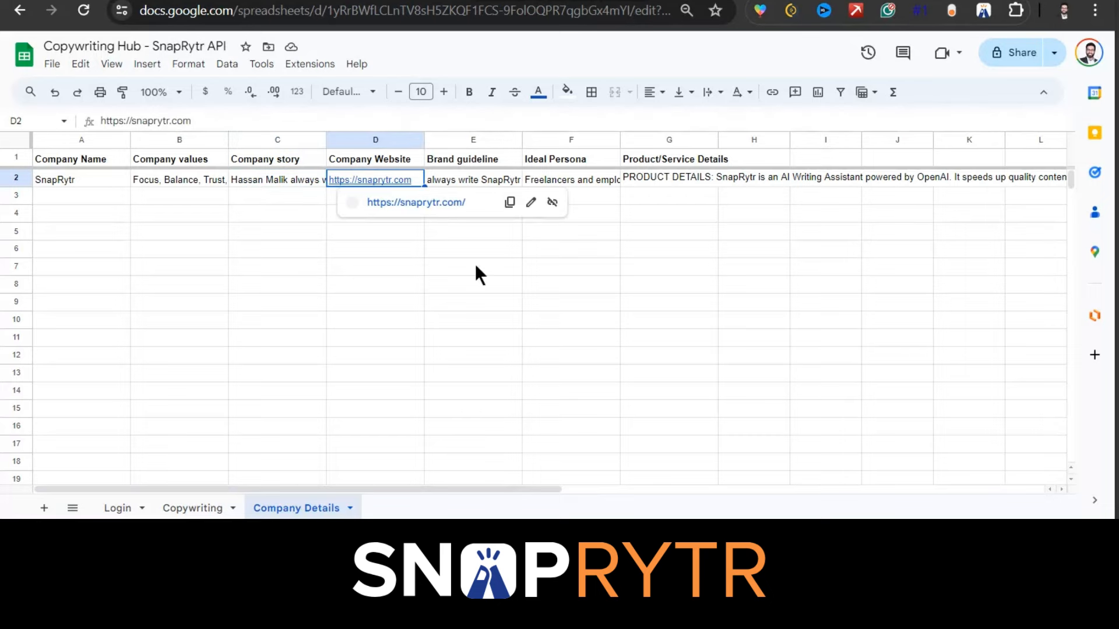
{"action": "left_click", "coordinate": [477, 249]}
{"action": "left_click", "coordinate": [502, 175]}
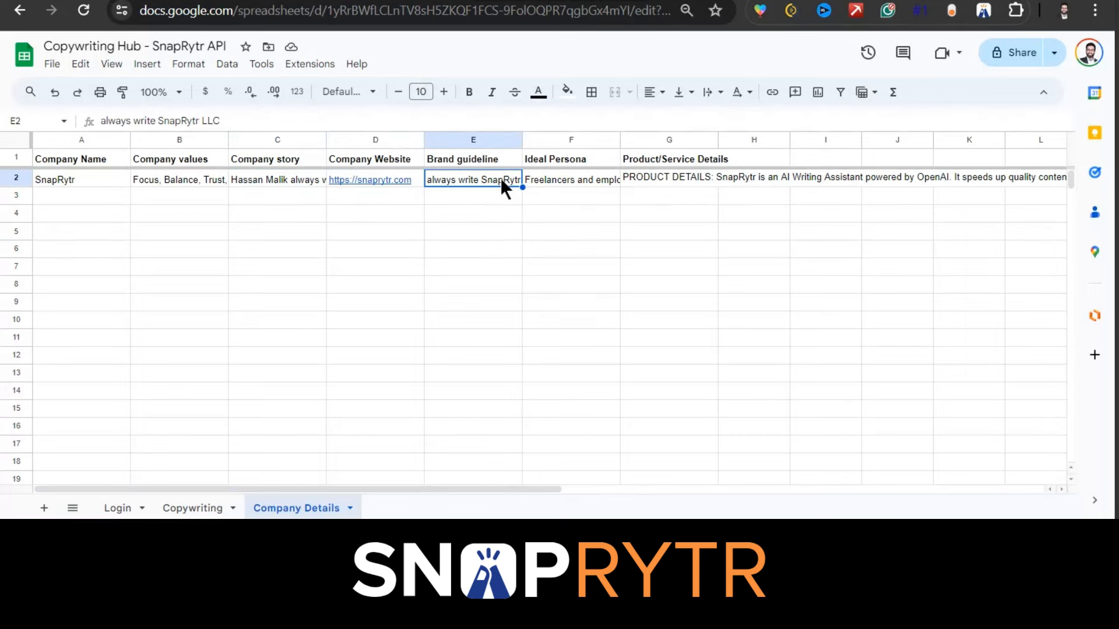
- On the Copywriting sheet, enter the instruction "Write an email to HR executives who are looking for a resume analysis tool that works on generative AI"
{"action": "key", "text": "ctrl+shift+Page_Up"}
{"action": "type", "text": "Write an email to a freelancer"}
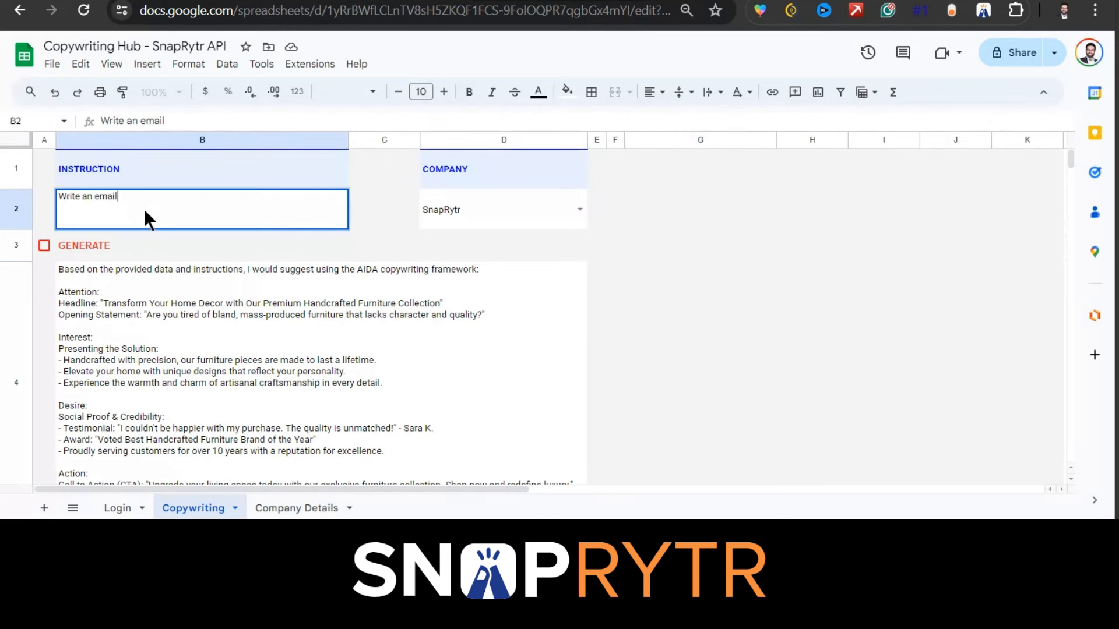
{"action": "key", "text": "BackSpace"}
{"action": "key", "text": "BackSpace"}
{"action": "key", "text": "BackSpace"}
{"action": "key", "text": "BackSpace"}
{"action": "key", "text": "BackSpace"}
{"action": "key", "text": "BackSpace"}
{"action": "key", "text": "BackSpace"}
{"action": "key", "text": "BackSpace"}
{"action": "key", "text": "BackSpace"}
{"action": "key", "text": "BackSpace"}
{"action": "key", "text": "BackSpace"}
{"action": "key", "text": "BackSpace"}
{"action": "type", "text": "HR executives w"}
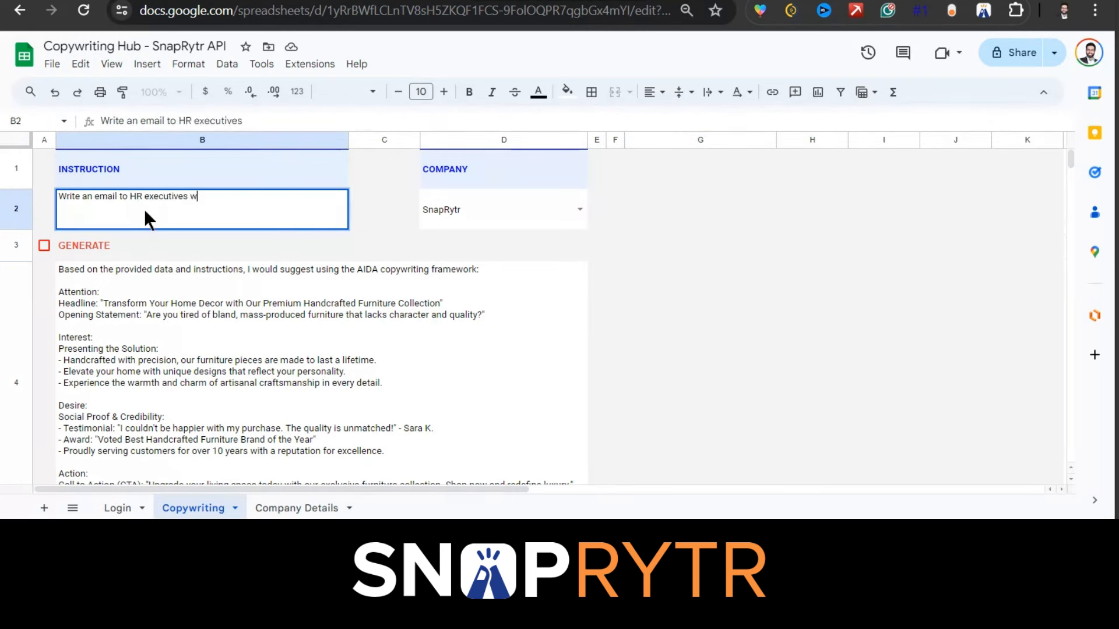
{"action": "type", "text": "ho are looking for a resume anal"}
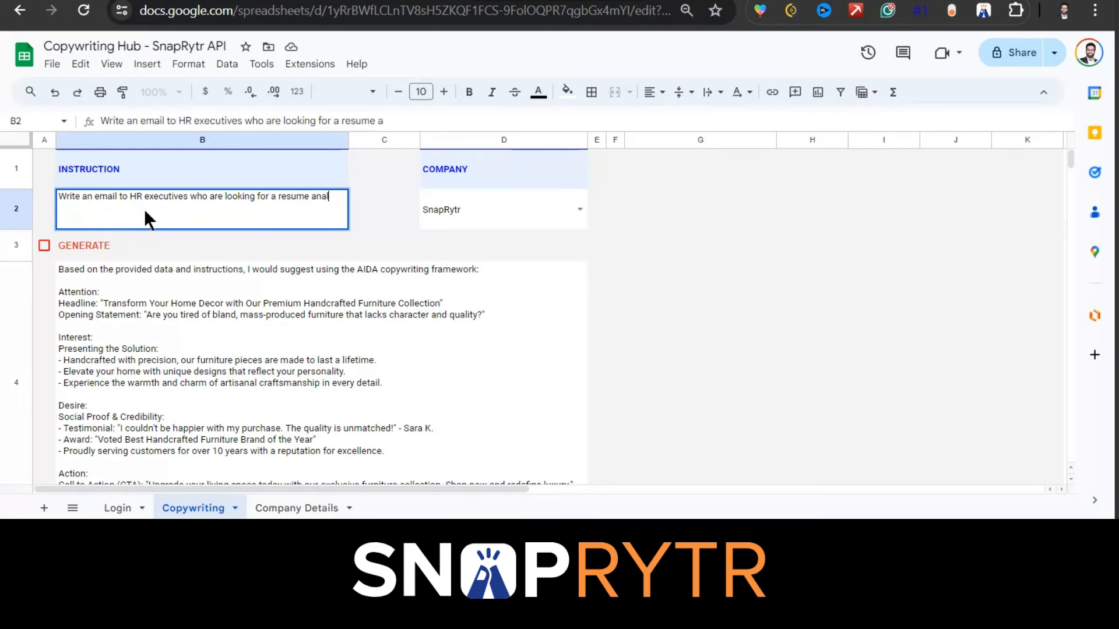
{"action": "type", "text": "ysis tool that works on generative AI"}
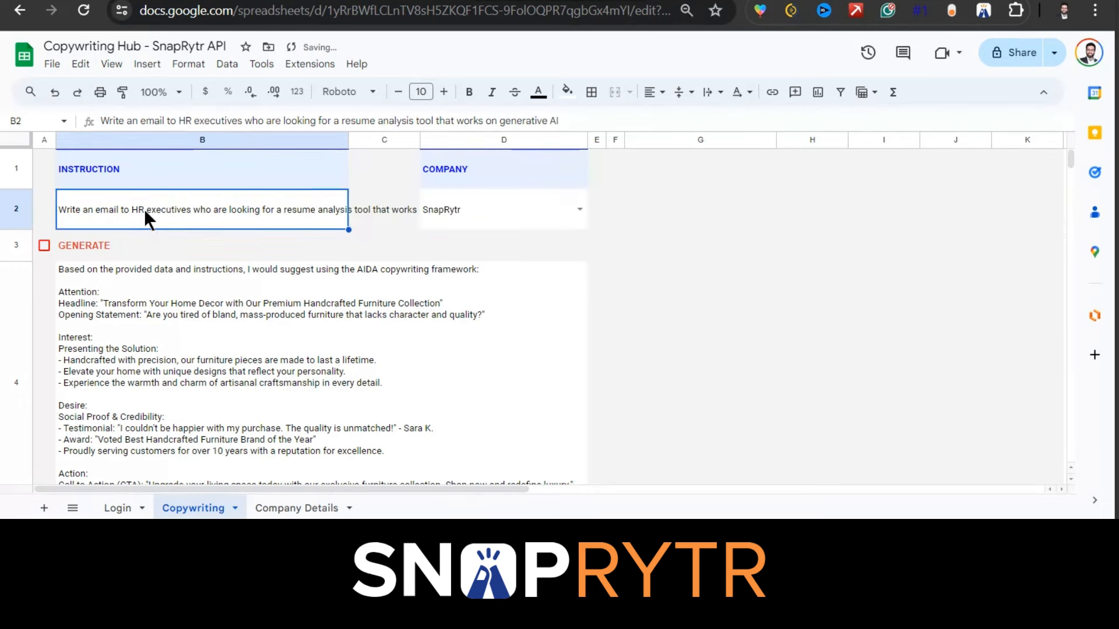
- Change the instruction's ending to "is powered by generative AI, and tell them how SnapRytr can help them." and wrap the cell's text
{"action": "key", "text": "ctrl+Left"}
{"action": "key", "text": "ctrl+Left"}
{"action": "key", "text": "ctrl+shift+Left"}
{"action": "key", "text": "ctrl+shift+Left"}
{"action": "type", "text": "is powered by generative AI, and tell them how SnapRytr can help them."}
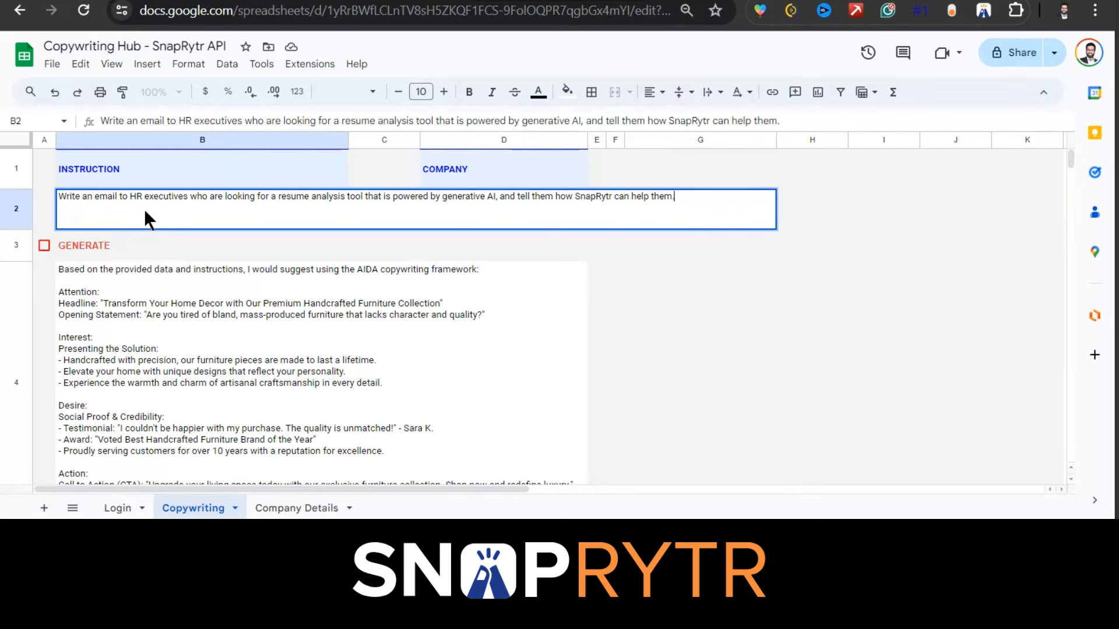
{"action": "left_click", "coordinate": [144, 209]}
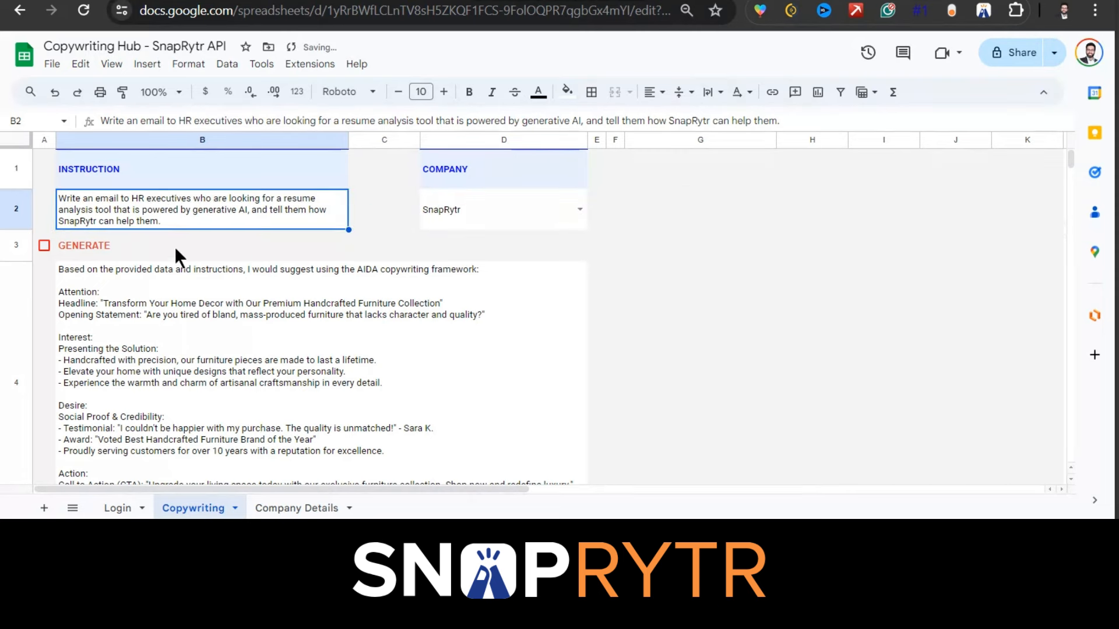
- Generate the copy from the instruction and check the company choice SnapRytr
{"action": "left_click", "coordinate": [51, 243]}
{"action": "left_click", "coordinate": [44, 246]}
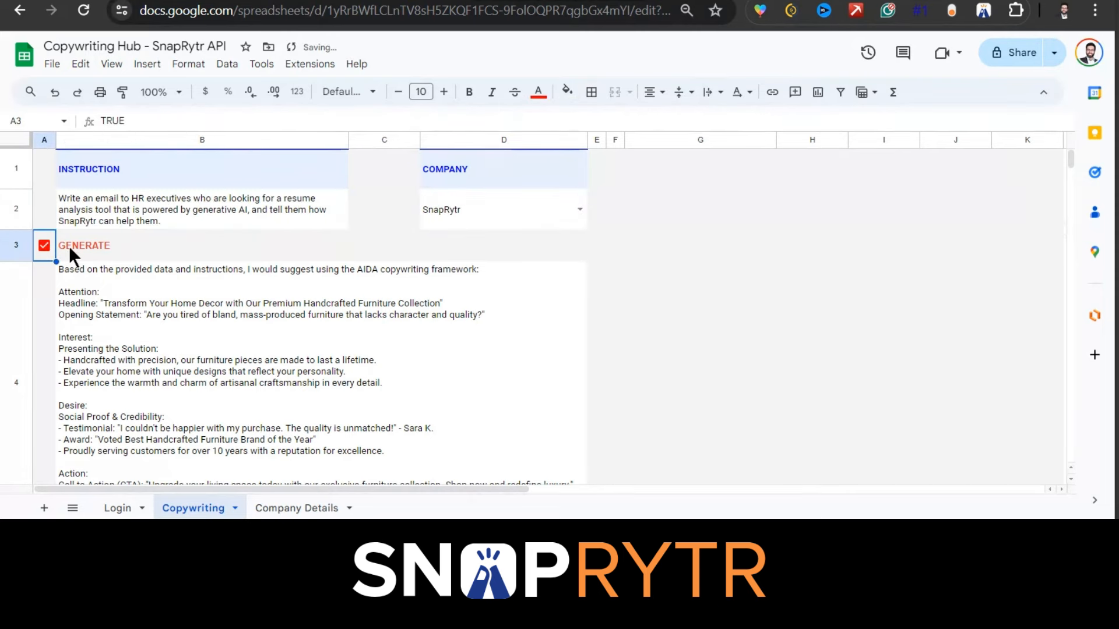
{"action": "left_click", "coordinate": [574, 208]}
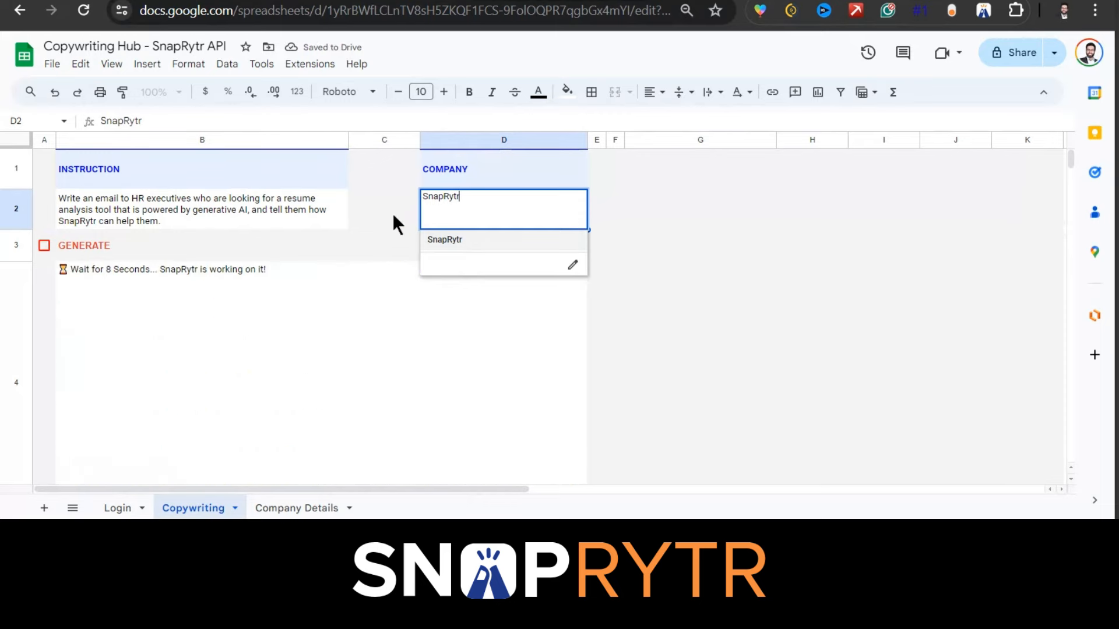
{"action": "left_click", "coordinate": [189, 250]}
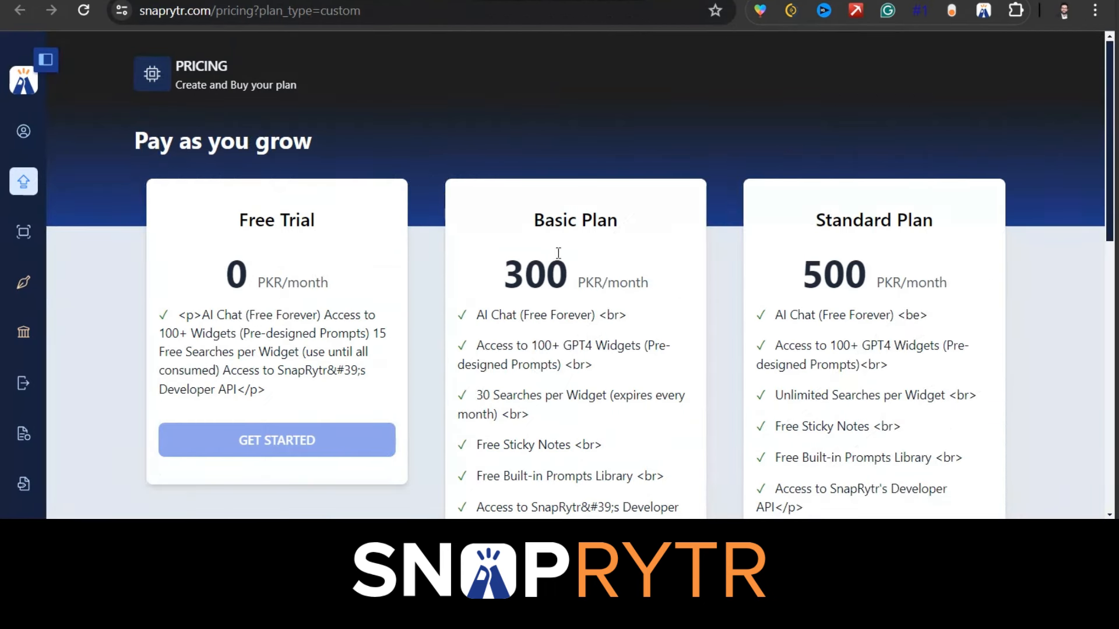
- Look through the SnapRytr pricing plans and the generated HR email in the Copywriting sheet
{"action": "mouse_move", "coordinate": [1110, 231]}
{"action": "left_mouse_down"}
{"action": "mouse_move", "coordinate": [1092, 436]}
{"action": "mouse_move", "coordinate": [1093, 240]}
{"action": "left_mouse_up"}
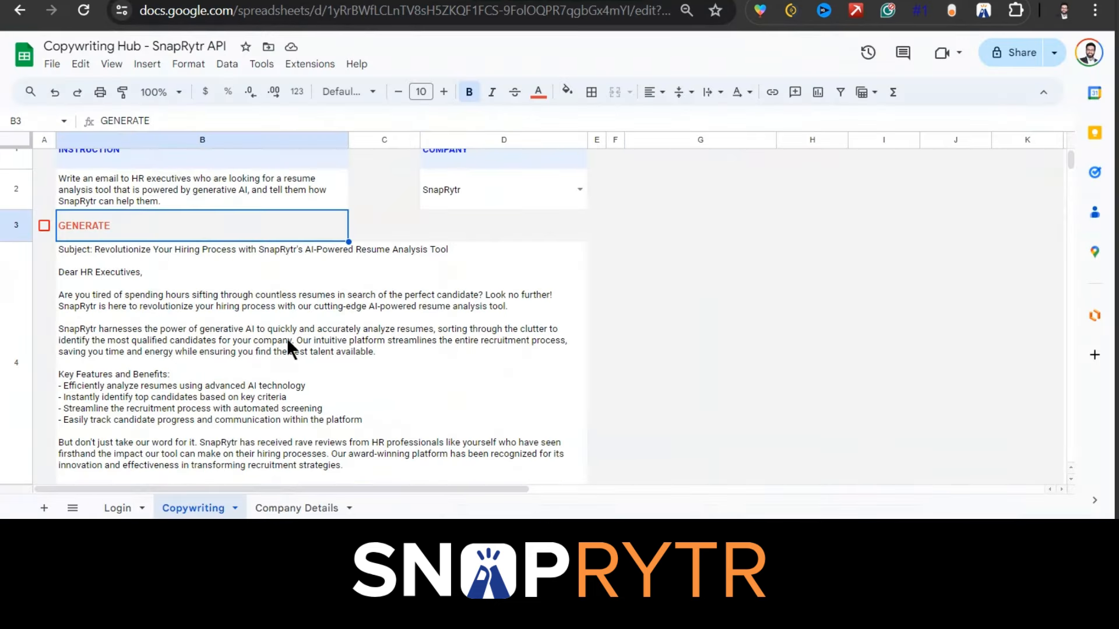
{"action": "left_click", "coordinate": [288, 341]}
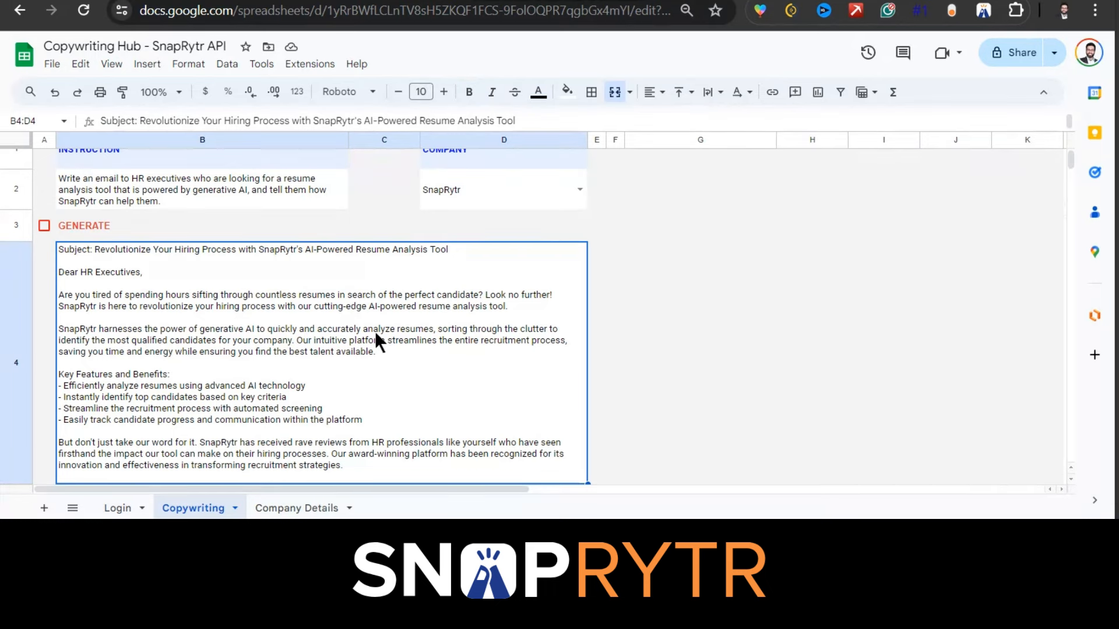
- Name a new blank spreadsheet "Copywriting Hub - SnapRytr API", matching the existing file's title
{"action": "left_click", "coordinate": [187, 46]}
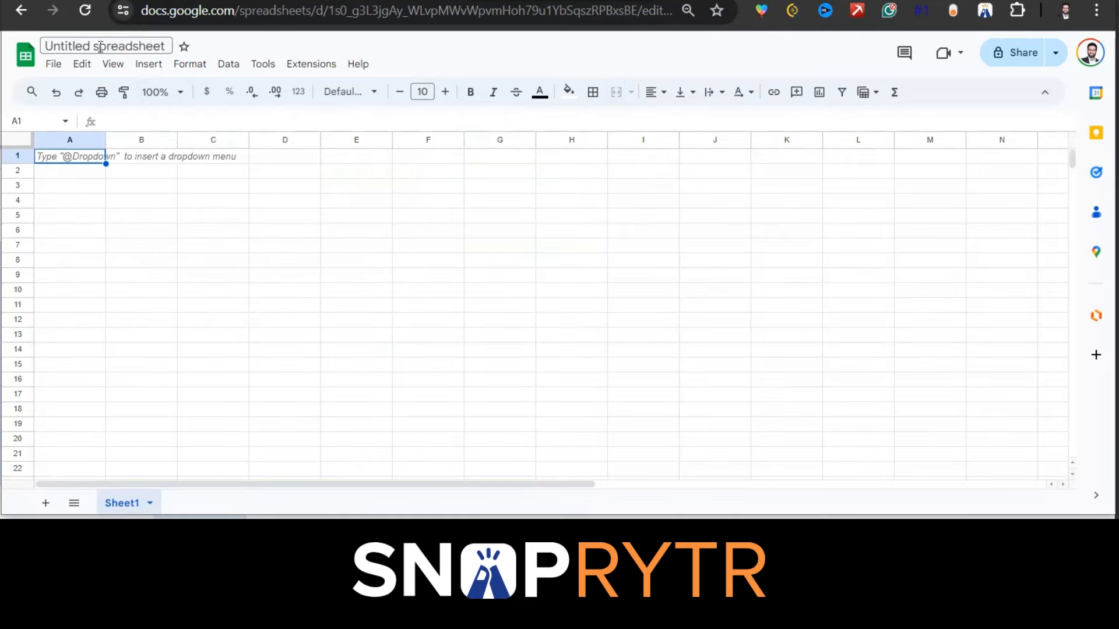
{"action": "type", "text": "Copywriting Hub - SnapRytr API"}
{"action": "left_click", "coordinate": [339, 251]}
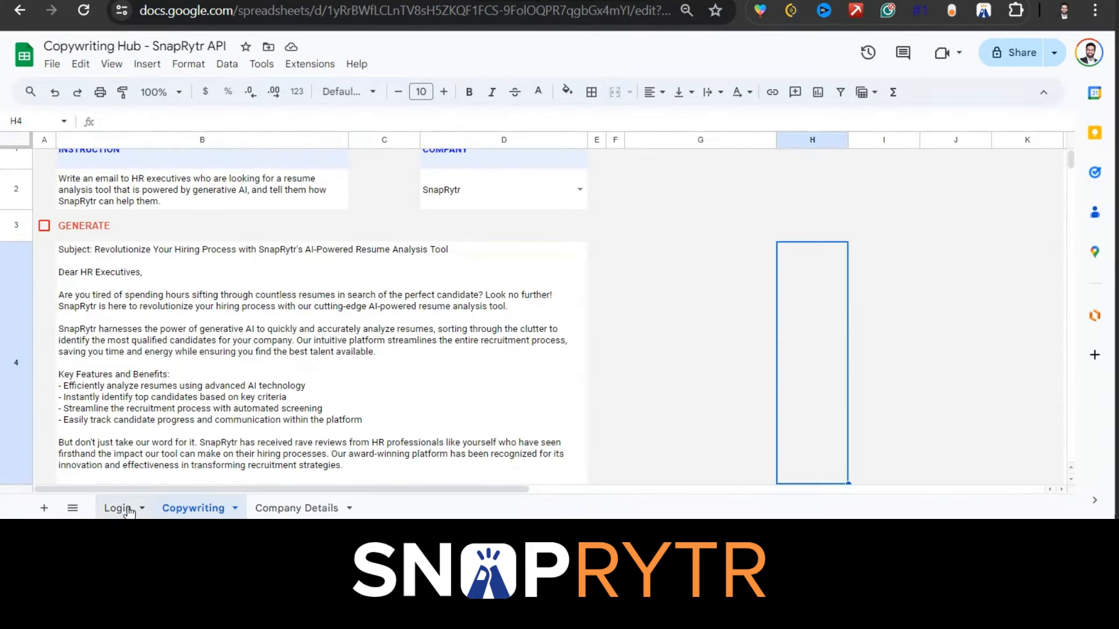
- Copy the existing file's login form, including its Safety Token field, into the new spreadsheet and rename that sheet "Login"
{"action": "left_click", "coordinate": [117, 576]}
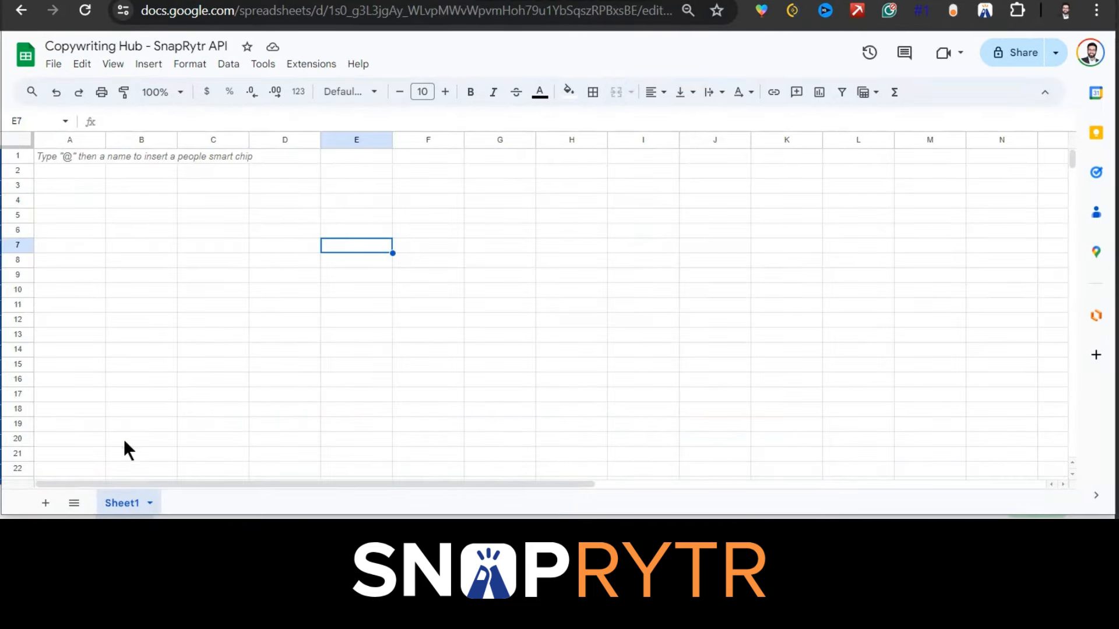
{"action": "key", "text": "ctrl+Home"}
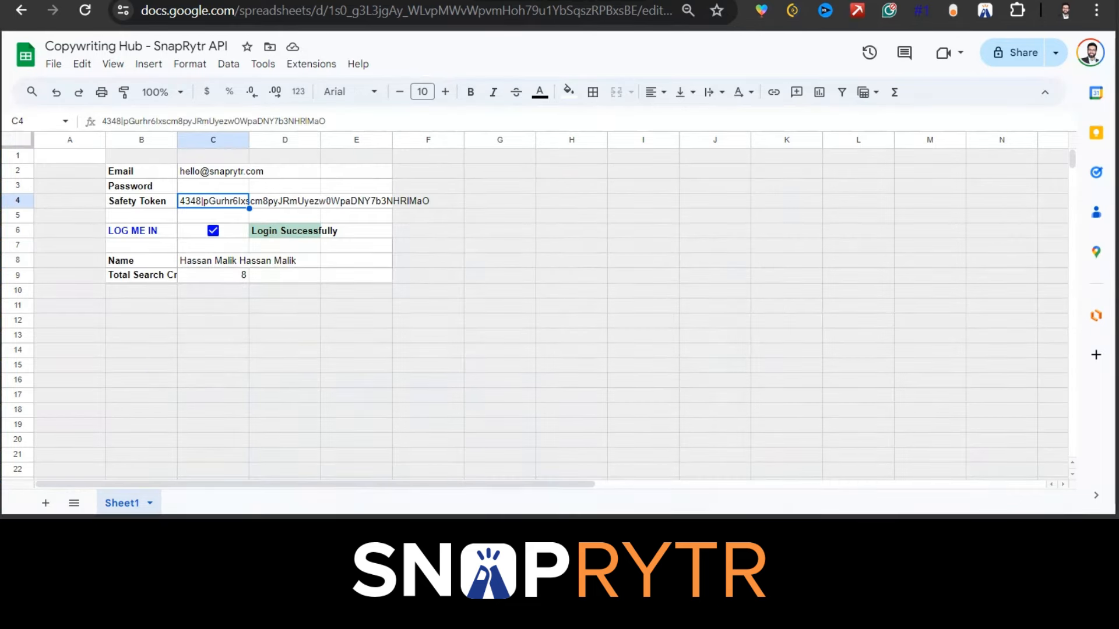
{"action": "double_click", "coordinate": [130, 504]}
{"action": "type", "text": "Login"}
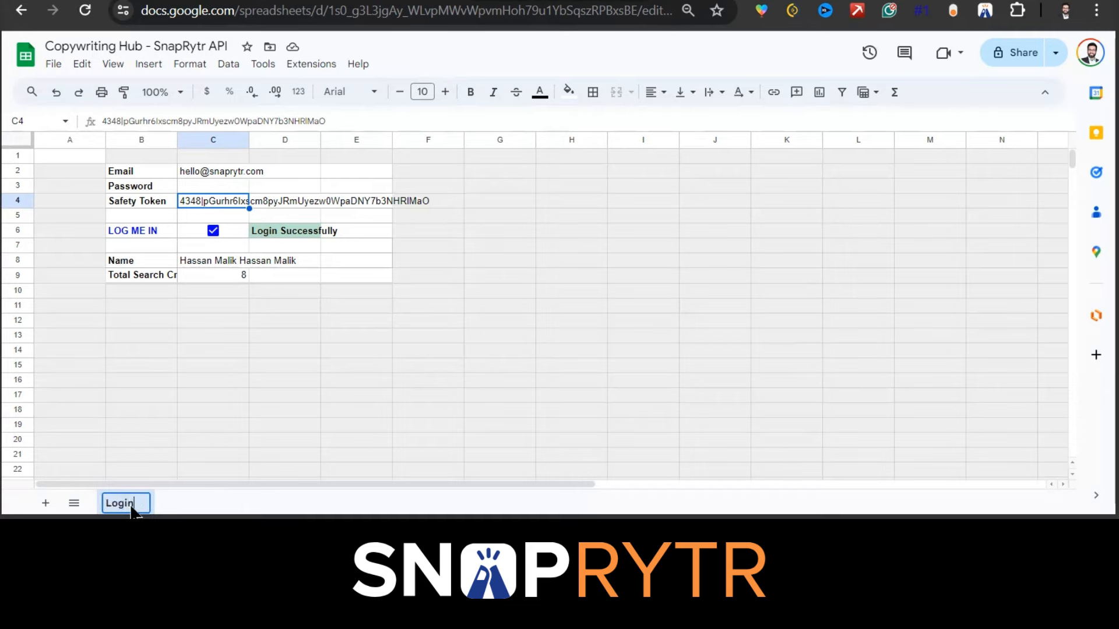
{"action": "left_click", "coordinate": [193, 401]}
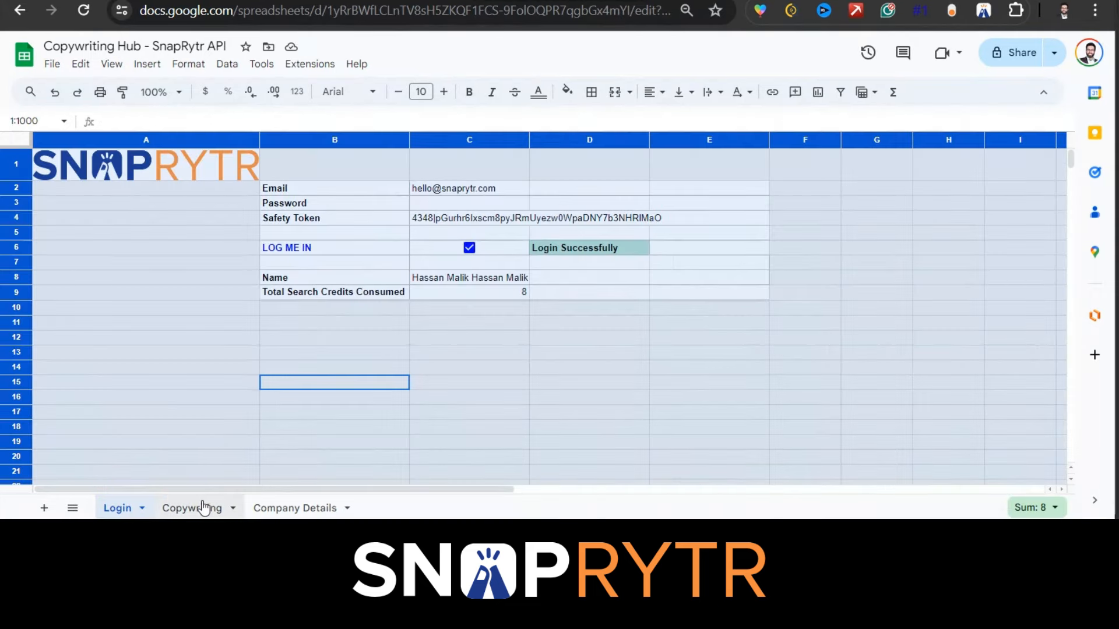
- Add a sheet named "Copywriting" to the new spreadsheet and paste in the existing Copywriting sheet's contents
{"action": "left_click", "coordinate": [198, 508]}
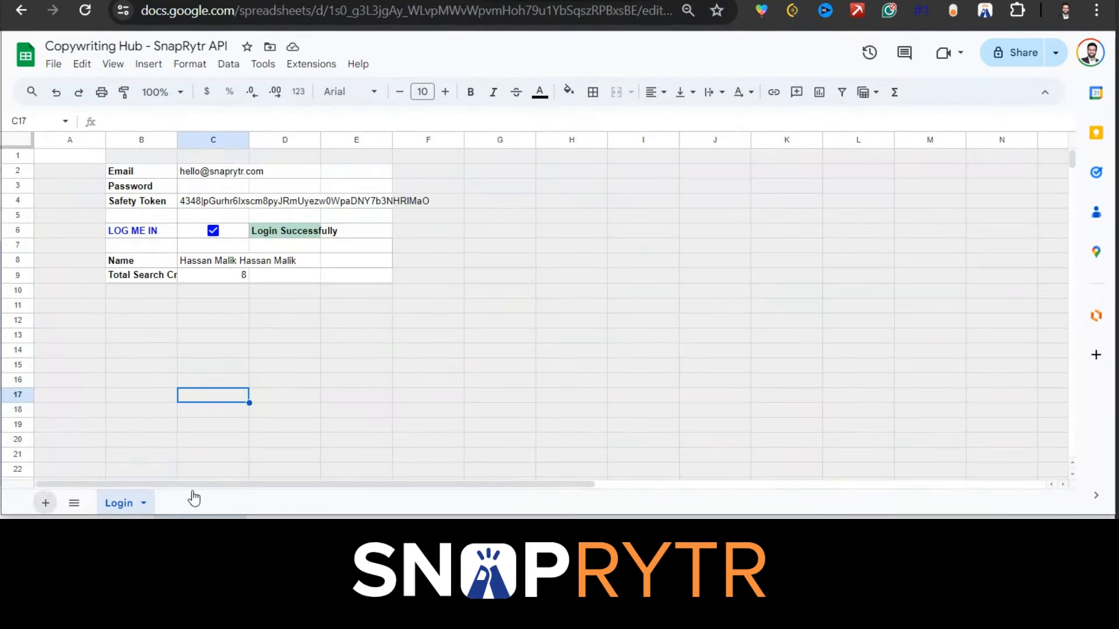
{"action": "left_click", "coordinate": [45, 502]}
{"action": "double_click", "coordinate": [175, 503]}
{"action": "type", "text": "Copywriting"}
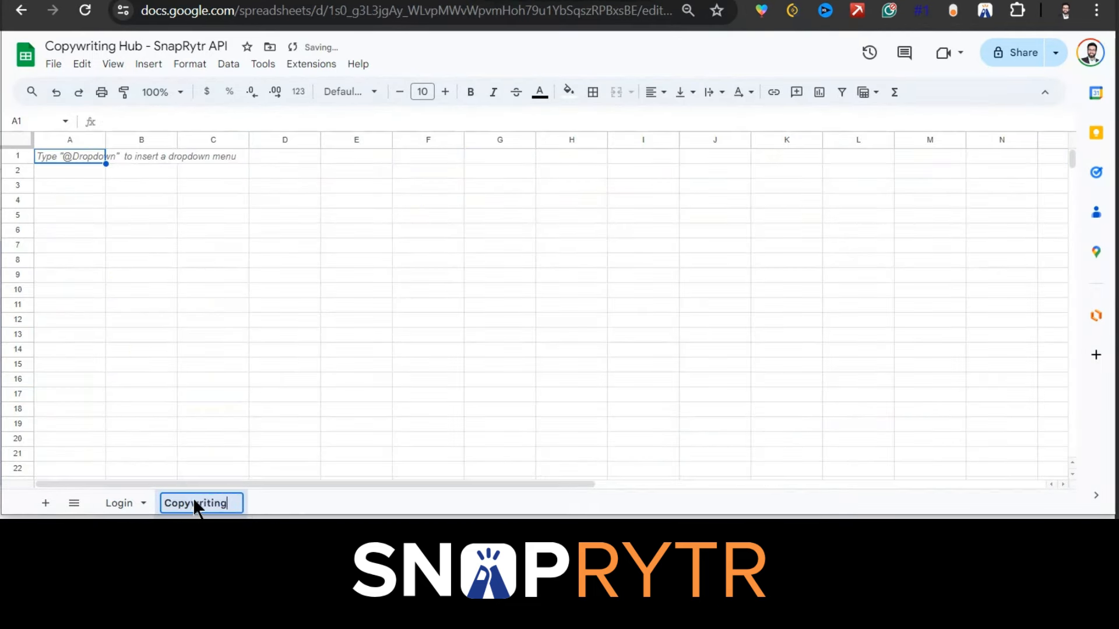
{"action": "key", "text": "Return"}
{"action": "key", "text": "ctrl+v"}
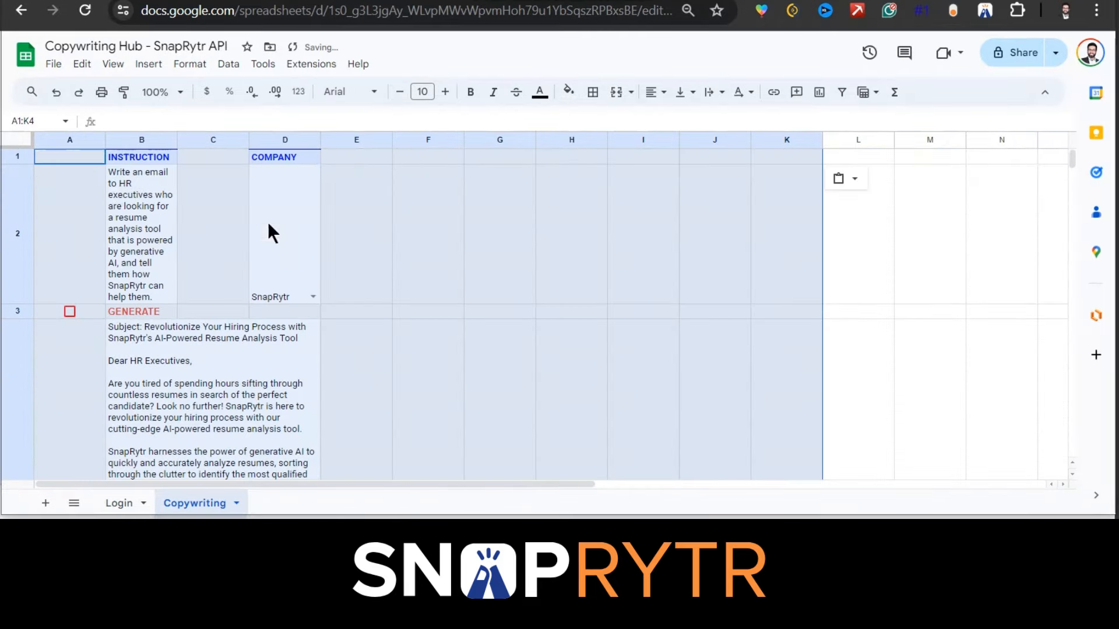
{"action": "left_click", "coordinate": [382, 268]}
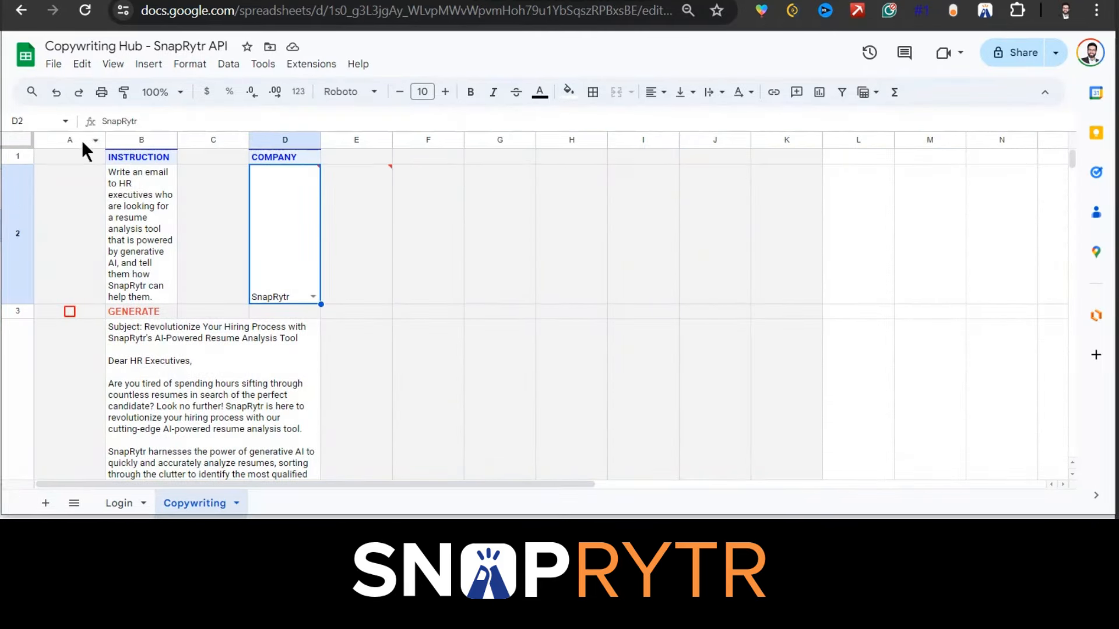
- Widen the Copywriting sheet's columns from B onward, and narrow columns A and C to match the original layout
{"action": "left_click_drag", "start_coordinate": [70, 140], "coordinate": [715, 140]}
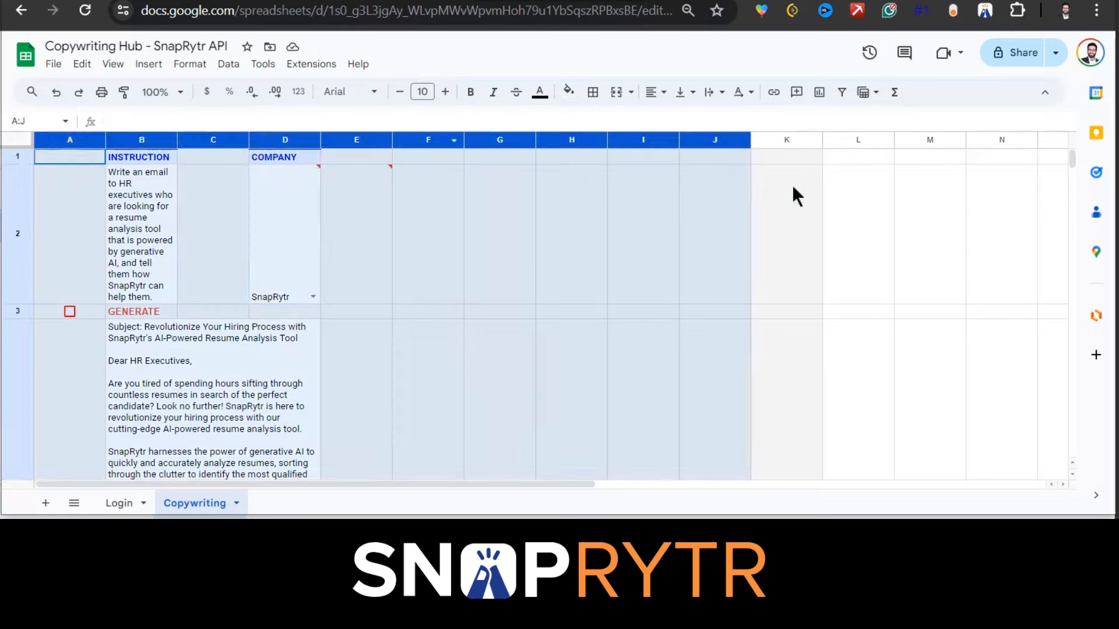
{"action": "left_click_drag", "start_coordinate": [106, 139], "coordinate": [216, 140]}
{"action": "left_click", "coordinate": [194, 174]}
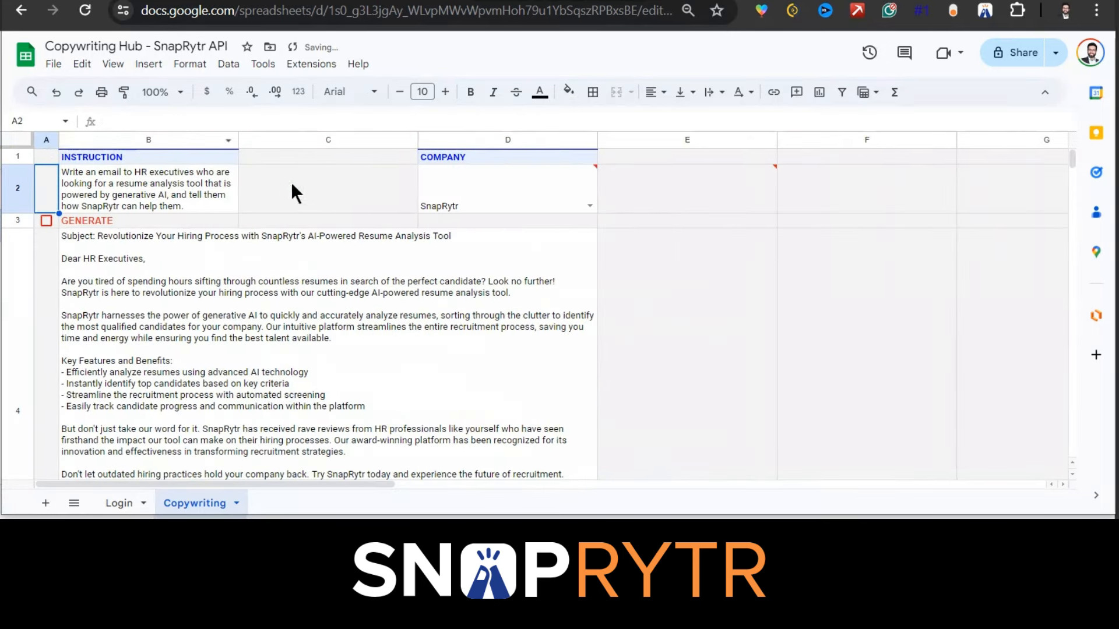
{"action": "left_click", "coordinate": [292, 187]}
{"action": "left_click_drag", "start_coordinate": [418, 139], "coordinate": [348, 140]}
{"action": "left_click", "coordinate": [564, 201]}
- Increase the heights of the header row and the GENERATE row in the Copywriting sheet
{"action": "left_click_drag", "start_coordinate": [20, 164], "coordinate": [19, 175]}
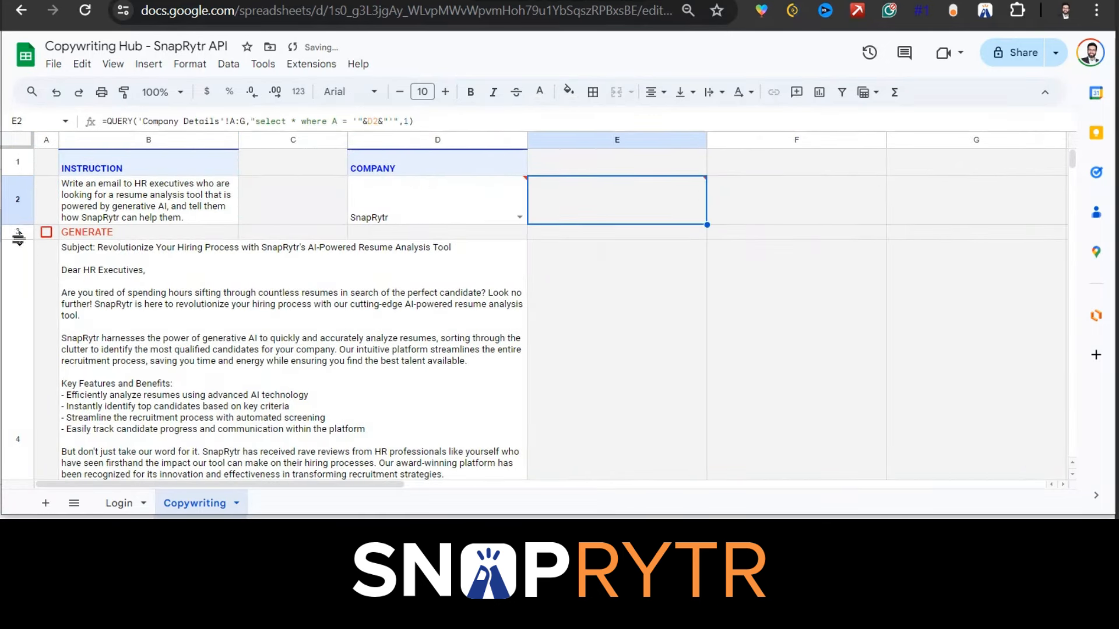
{"action": "left_click_drag", "start_coordinate": [19, 238], "coordinate": [20, 258]}
{"action": "left_click", "coordinate": [604, 294]}
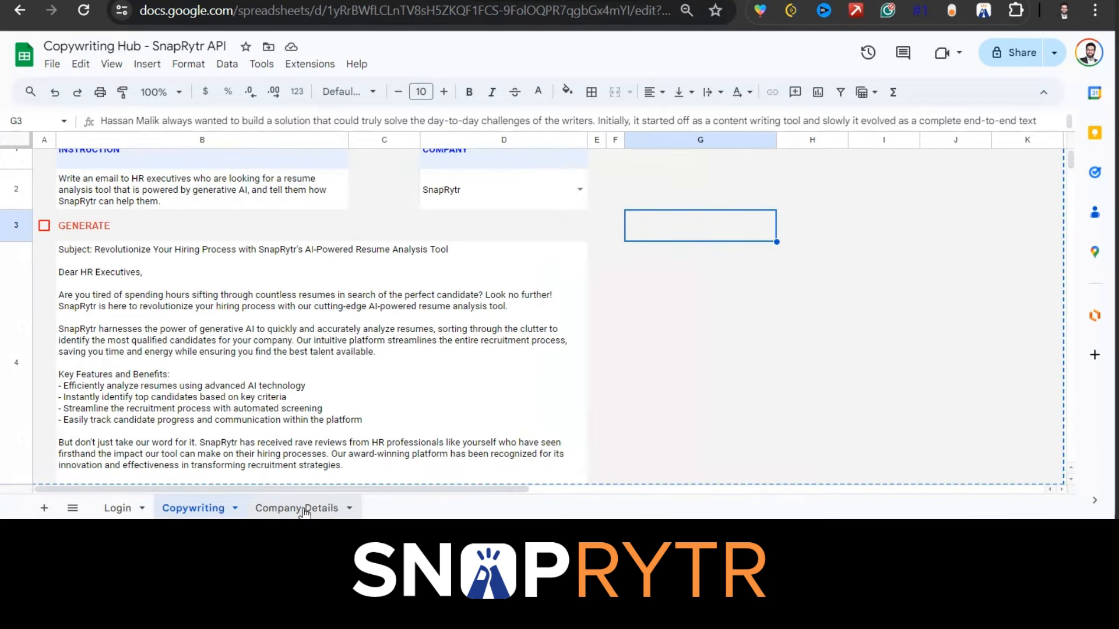
- Copy the existing Company Details contents and add a sheet named "Company Details" to the new spreadsheet
{"action": "left_click", "coordinate": [303, 508]}
{"action": "key", "text": "ctrl+a"}
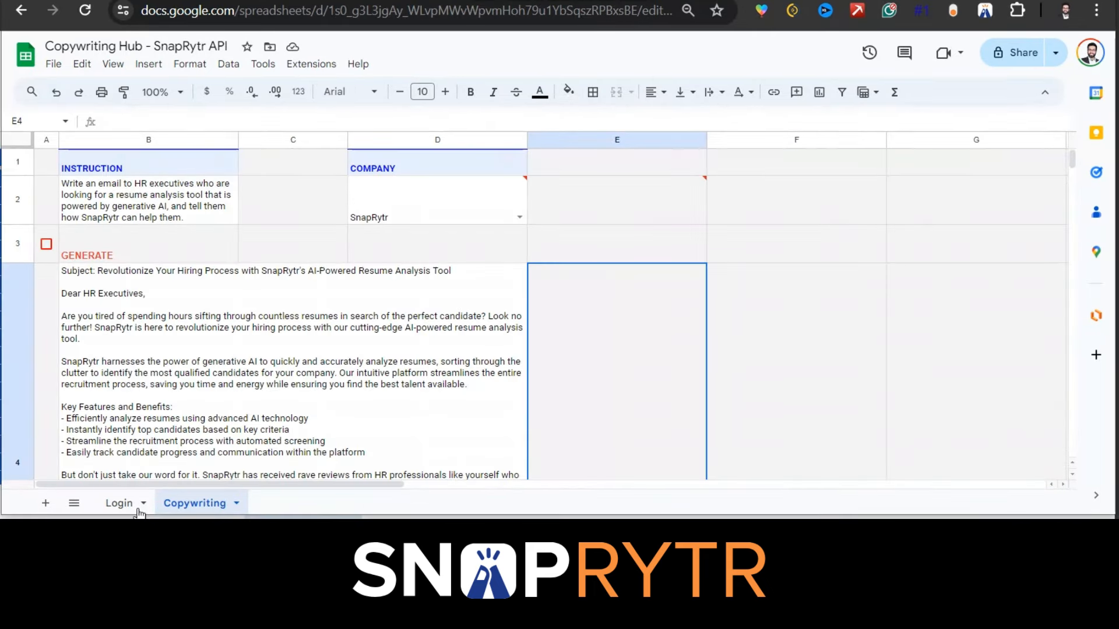
{"action": "left_click", "coordinate": [45, 503]}
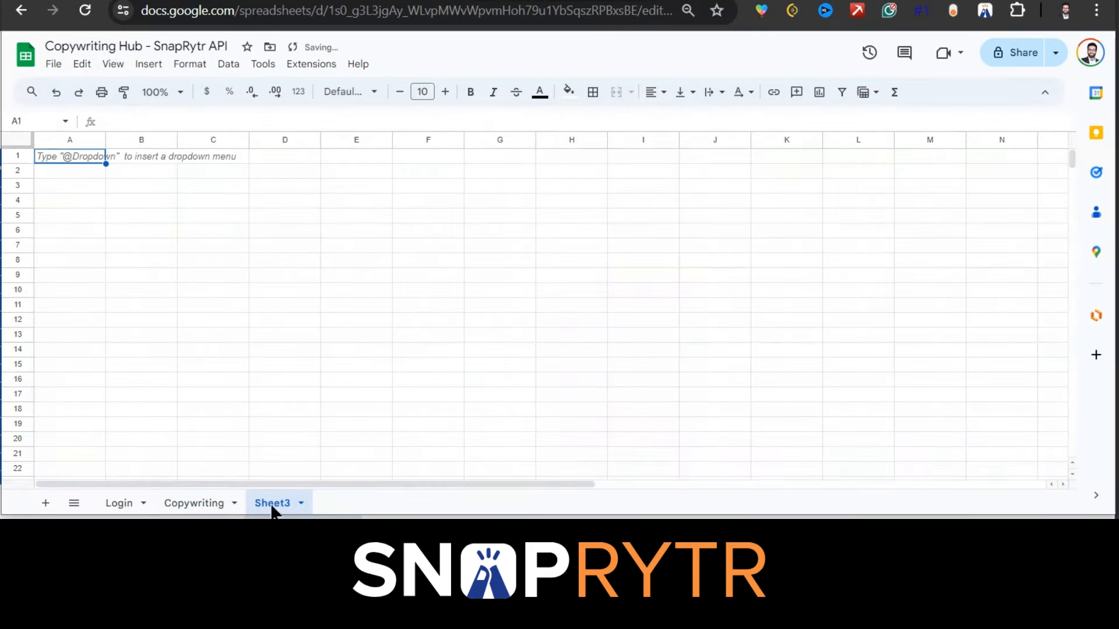
{"action": "double_click", "coordinate": [273, 505]}
{"action": "type", "text": "Company Details"}
{"action": "left_click", "coordinate": [284, 305]}
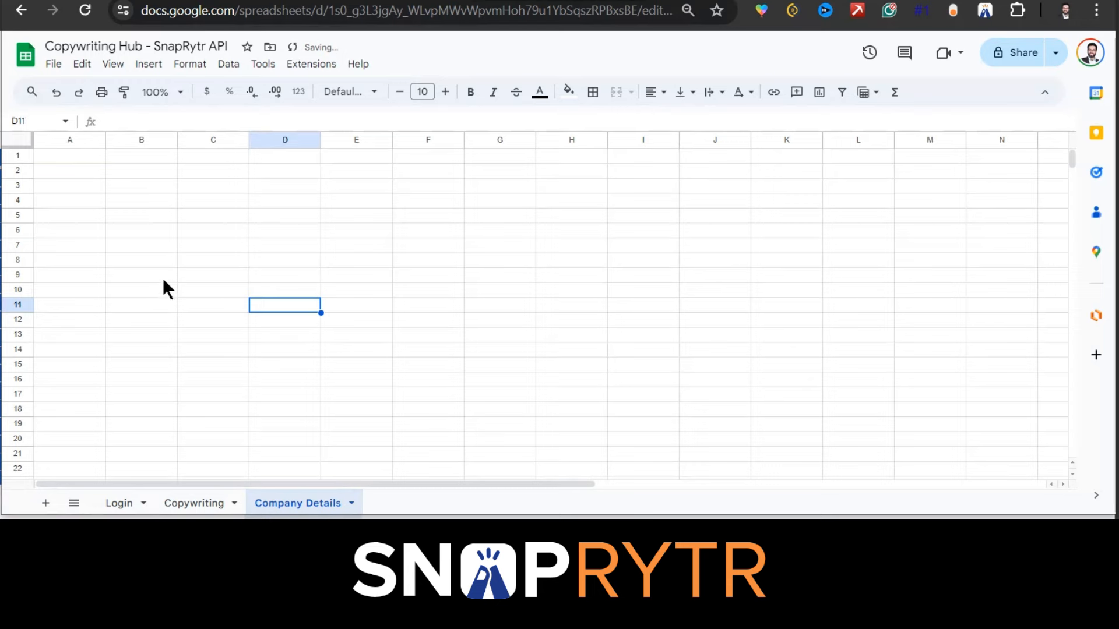
- Paste the company details starting at cell A1 and increase the height of all rows slightly
{"action": "left_click", "coordinate": [70, 156]}
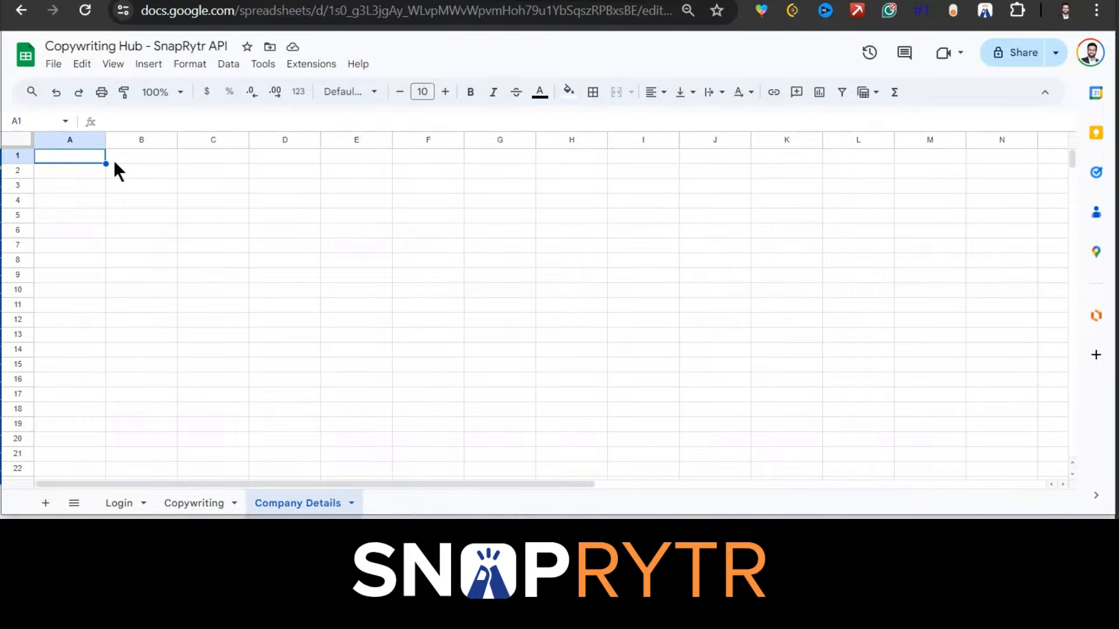
{"action": "key", "text": "ctrl+v"}
{"action": "left_click", "coordinate": [18, 141]}
{"action": "left_click_drag", "start_coordinate": [22, 164], "coordinate": [22, 169]}
{"action": "left_click", "coordinate": [146, 223]}
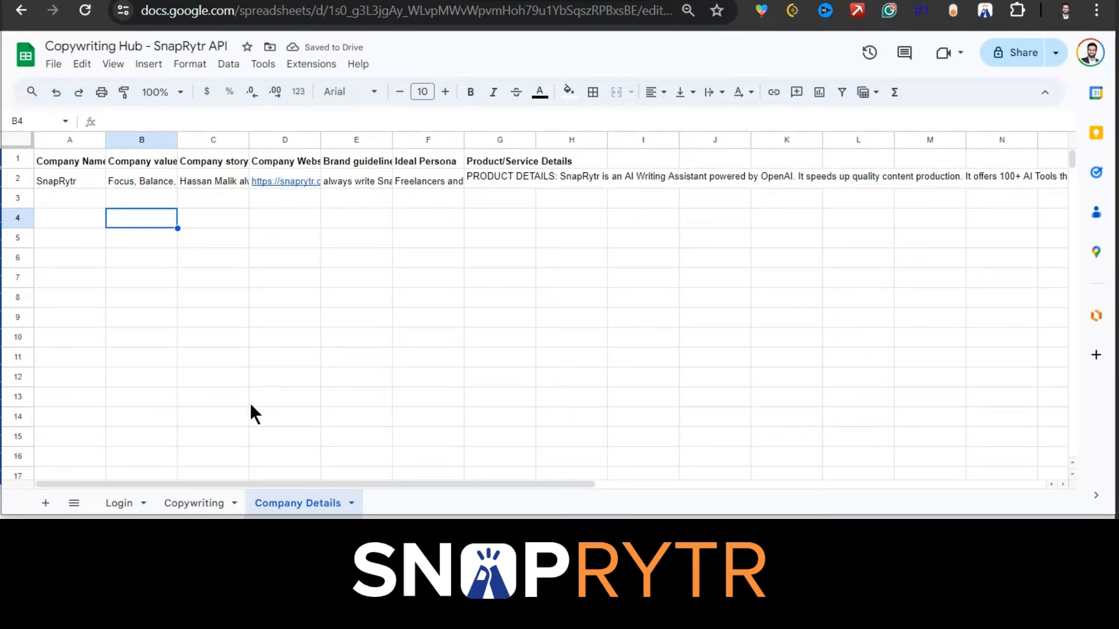
- Open the Apps Script projects and set the new untitled project to show the "appsscript.json" manifest file in the editor
{"action": "left_click", "coordinate": [230, 65]}
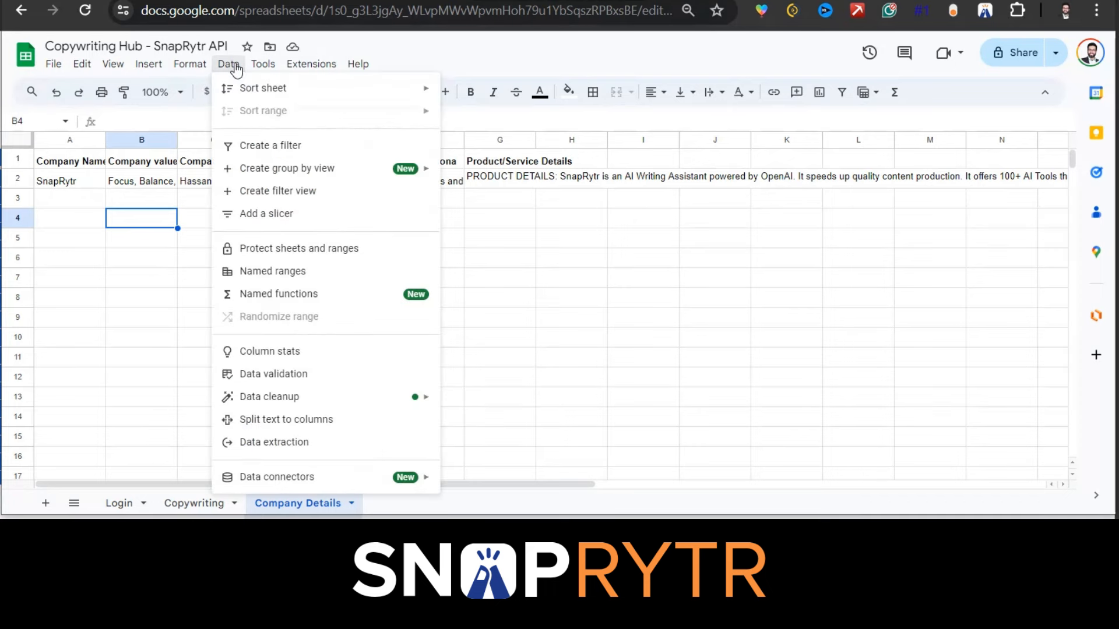
{"action": "mouse_move", "coordinate": [301, 67]}
{"action": "left_click", "coordinate": [335, 134]}
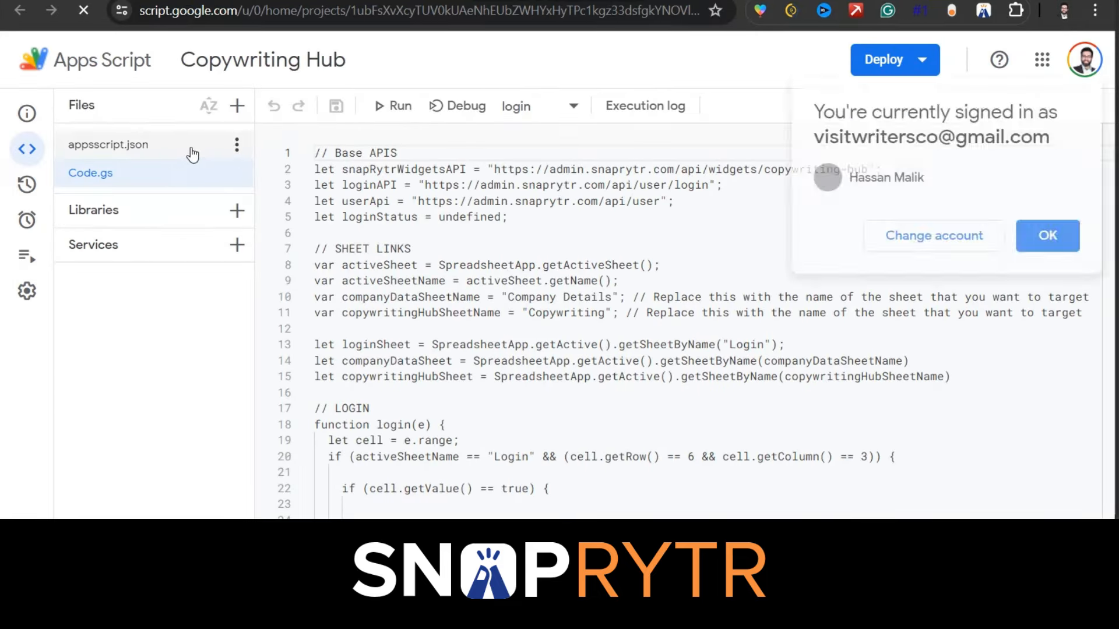
{"action": "left_click", "coordinate": [1046, 236]}
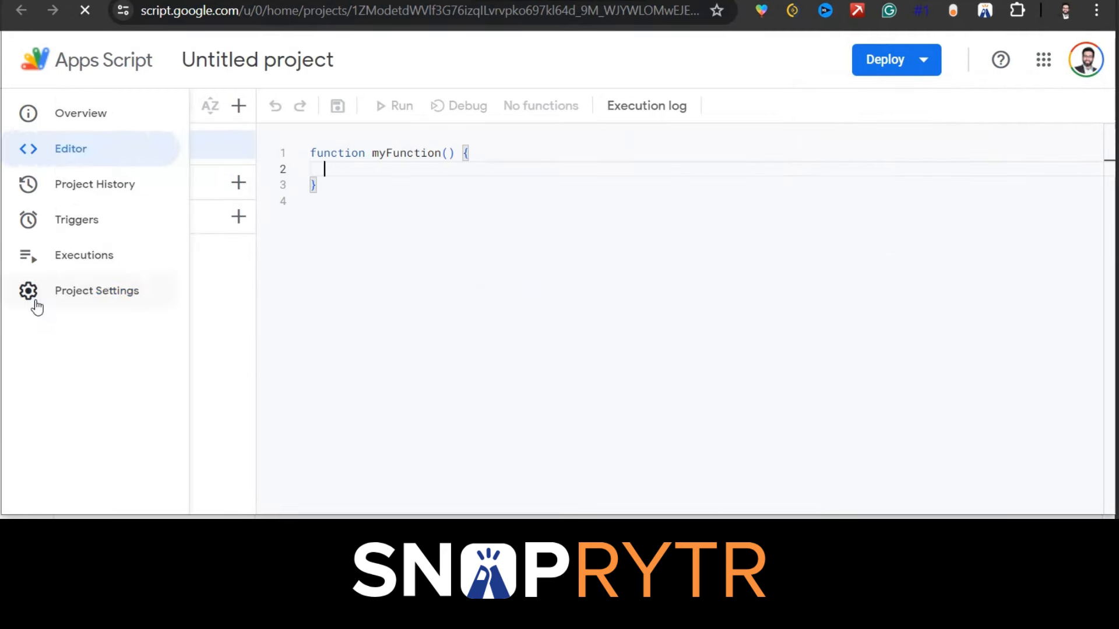
{"action": "left_click", "coordinate": [35, 303]}
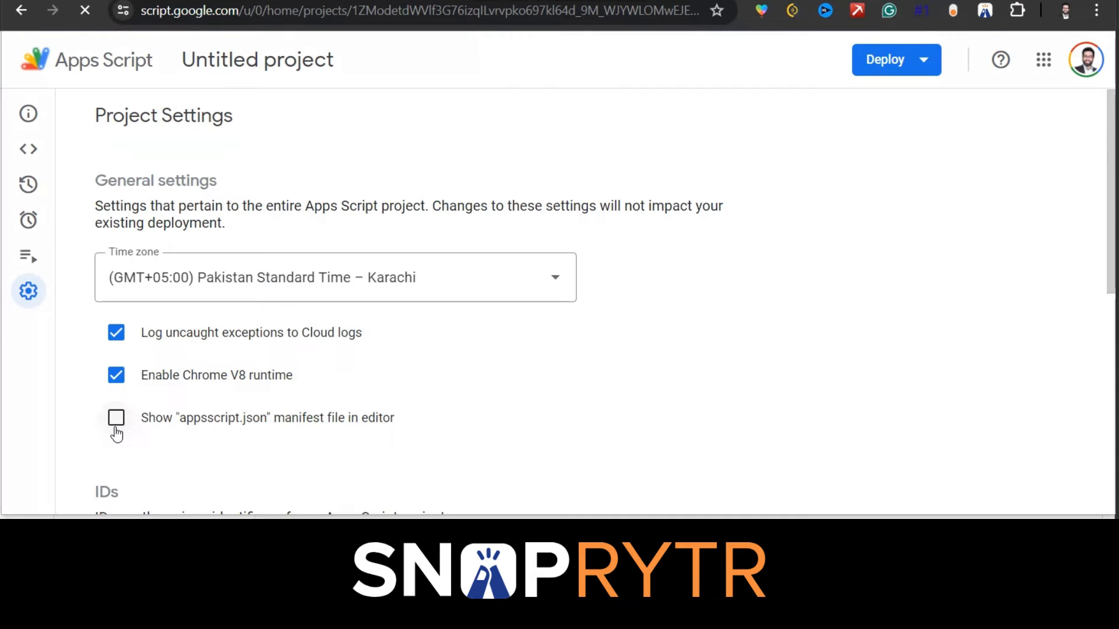
{"action": "left_click", "coordinate": [118, 428]}
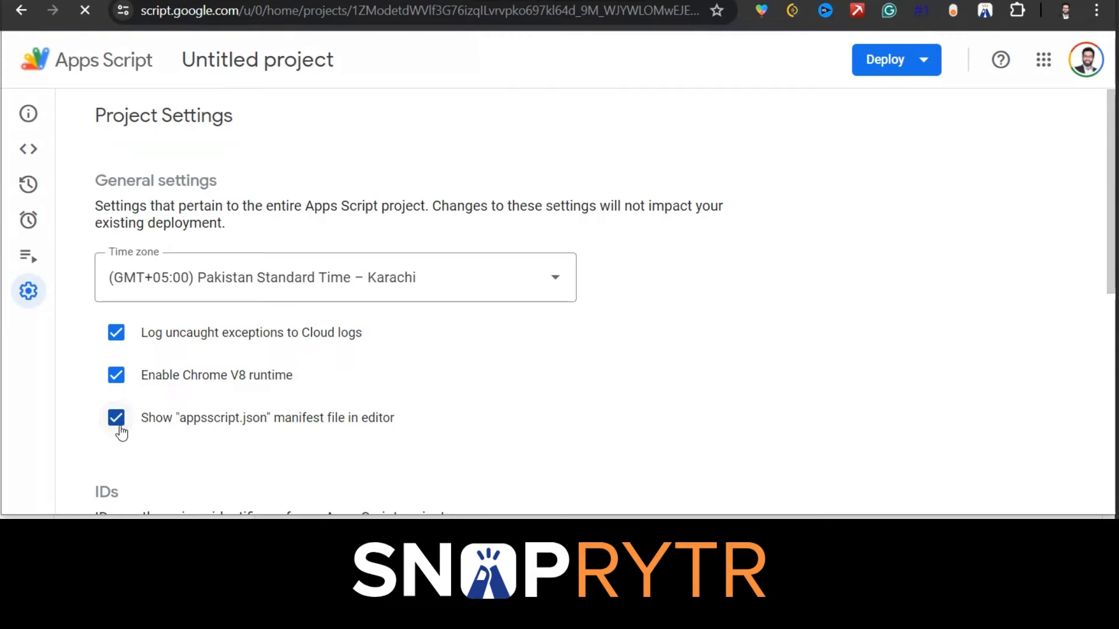
- Replace the new project's appsscript.json with the Copywriting Hub manifest containing the oauthScopes list, and save it
{"action": "left_click", "coordinate": [40, 156]}
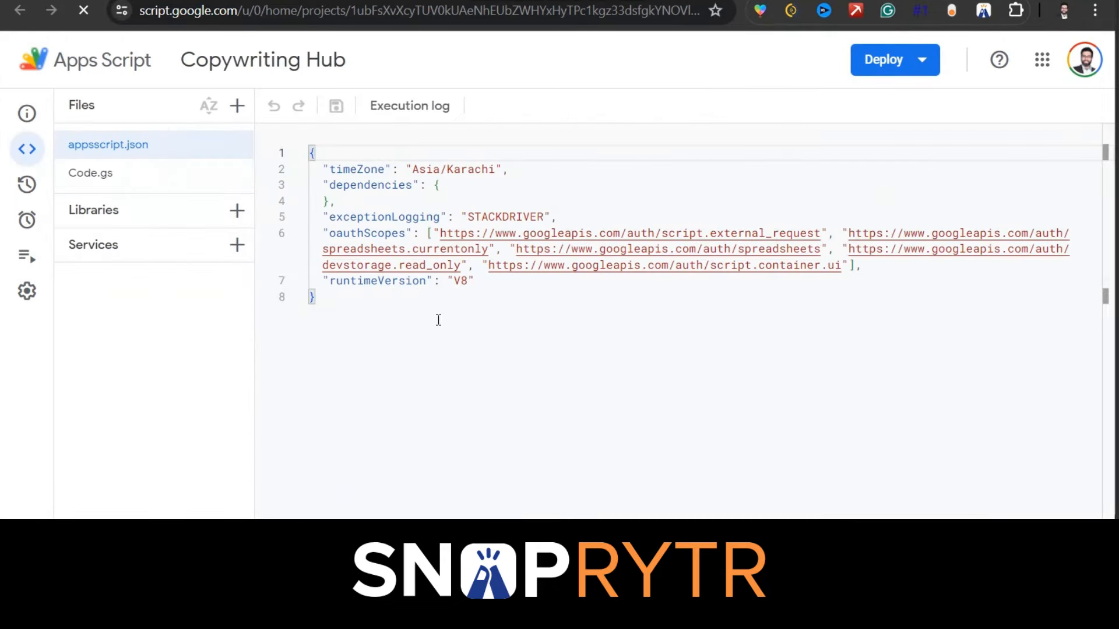
{"action": "left_click_drag", "start_coordinate": [437, 320], "coordinate": [302, 122]}
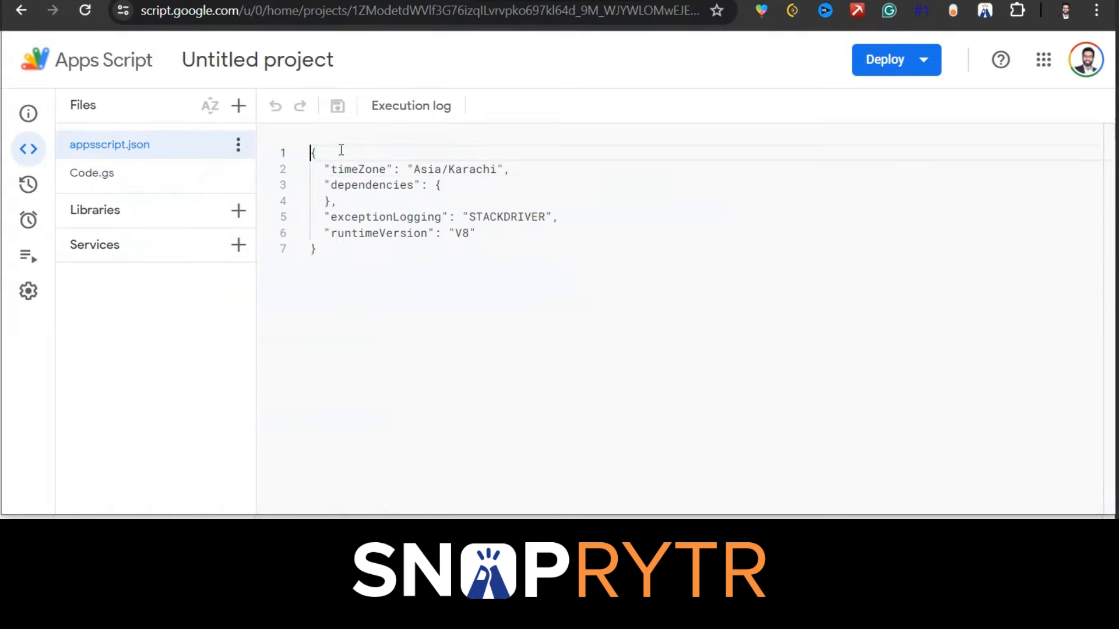
{"action": "key", "text": "ctrl+a"}
{"action": "type", "text": "{   \"timeZone\": \"Asia/Karachi\",   \"dependencies\": {   },   \"exceptionLogging\": \"STACKDRIVER\",   \"oauthScopes\": [\"https://www.googleapis.com/auth/script.external_request\", \"https://www.googleapis.com/auth/spreadsheets.currentonly\", \"https://www.googleapis.com/auth/spreadsheets\", \"https://www.googleapis.com/auth/devstorage.read_only\", \"https://www.googleapis.com/auth/script.container.ui\"],   \"runtimeVersion\": \"V8\" }"}
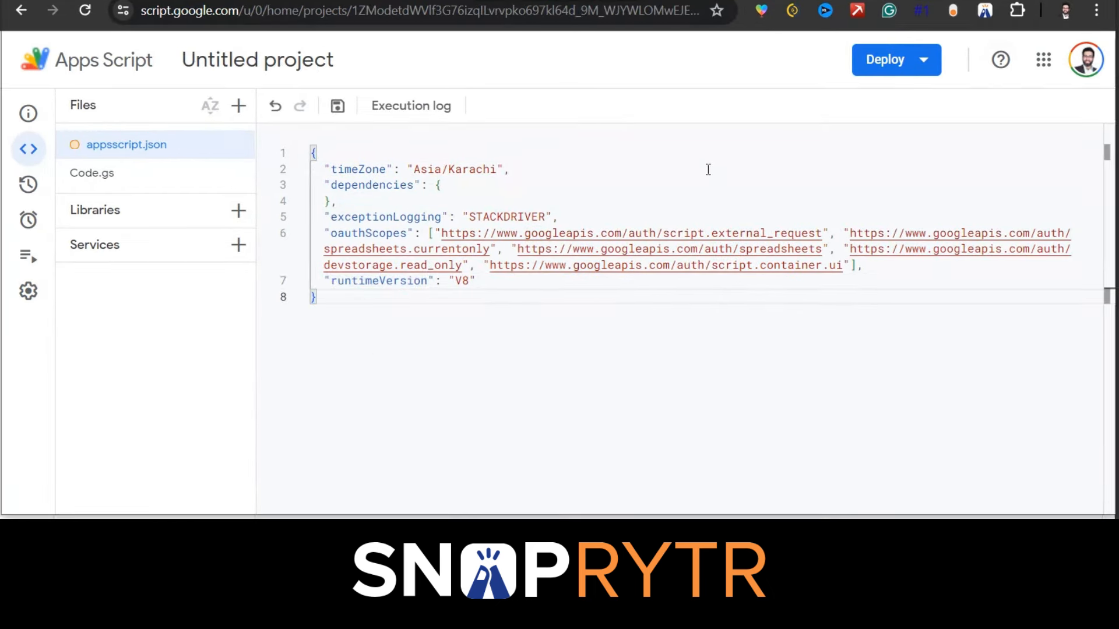
{"action": "key", "text": "ctrl+s"}
- Replace the new project's Code.gs content with the Base APIS and SHEET LINKS declarations from the Copywriting Hub script, and save
{"action": "left_click", "coordinate": [170, 187]}
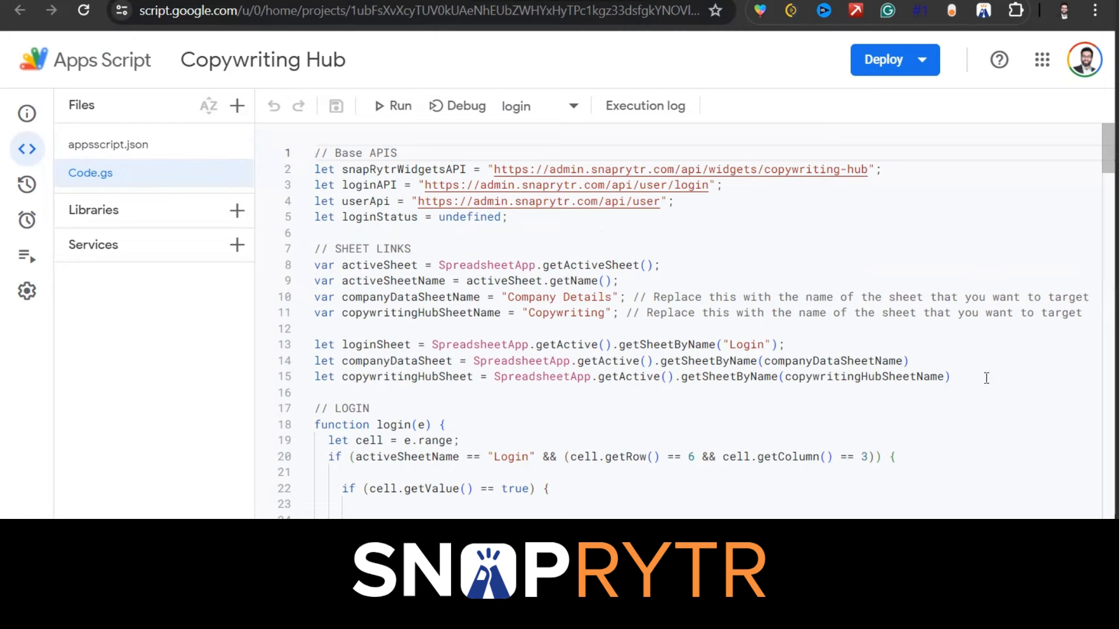
{"action": "left_click_drag", "start_coordinate": [986, 378], "coordinate": [300, 153]}
{"action": "key", "text": "ctrl+c"}
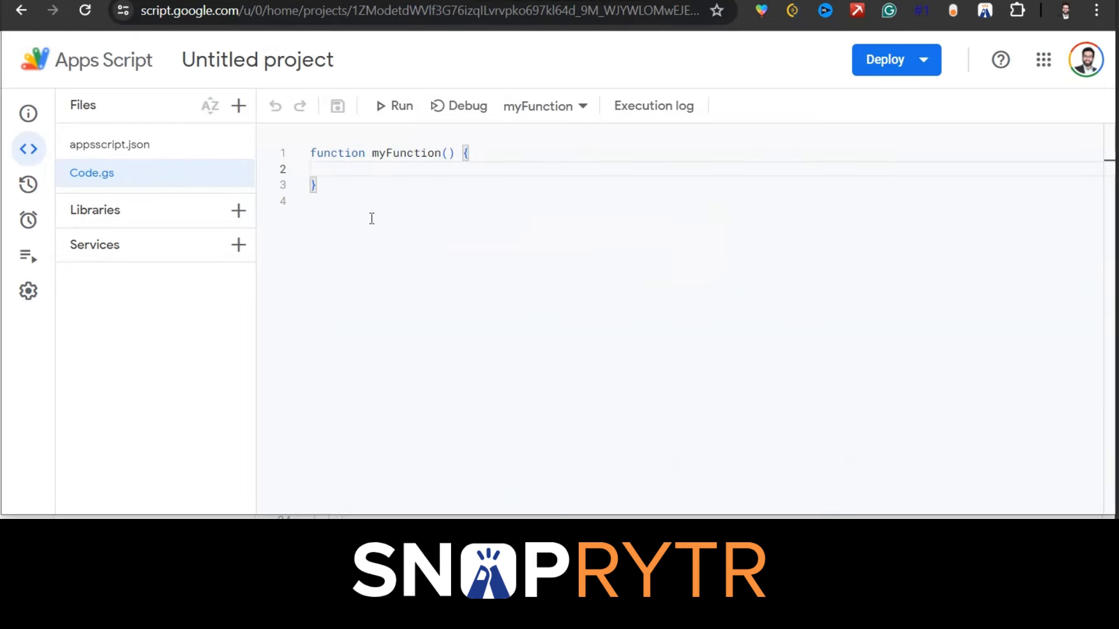
{"action": "key", "text": "ctrl+a"}
{"action": "key", "text": "ctrl+v"}
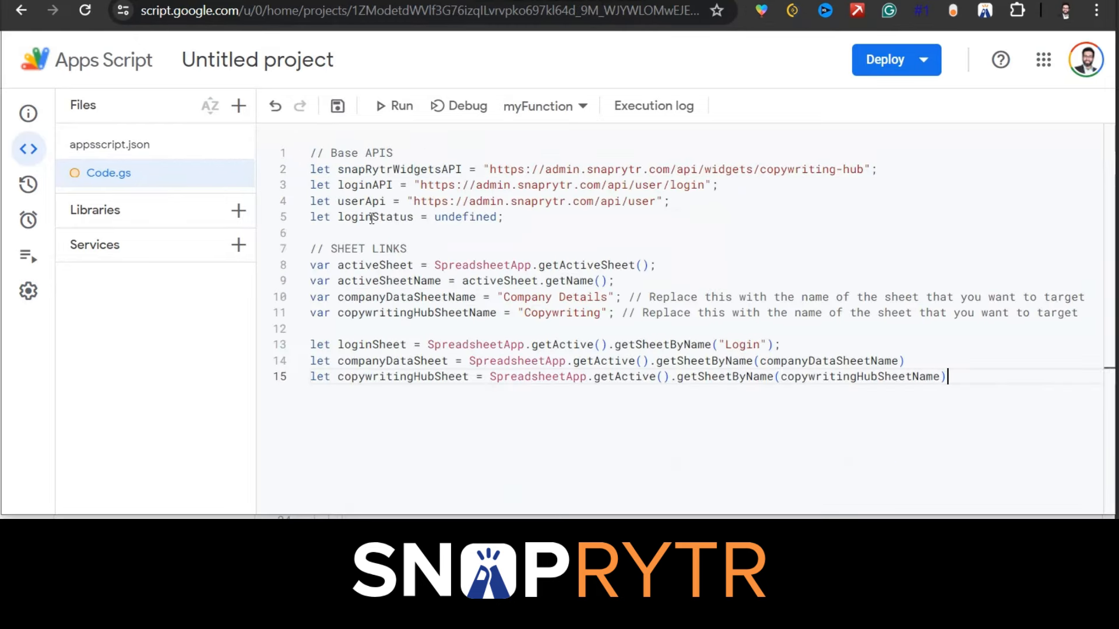
{"action": "key", "text": "ctrl+s"}
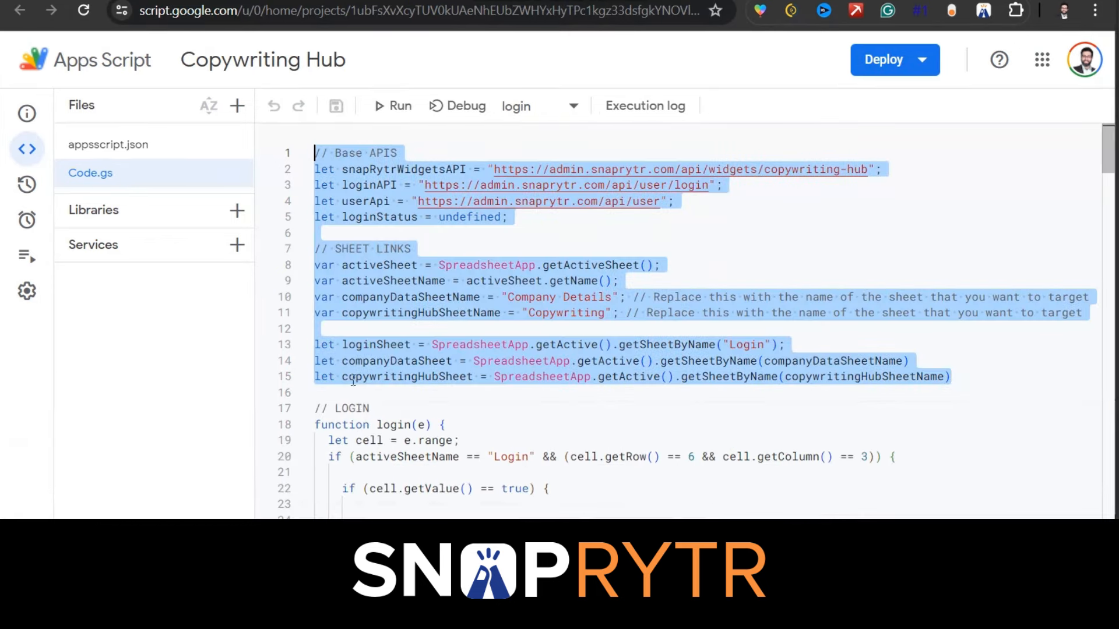
- Copy the LOGIN section with the login and onDocumentLoad functions to the end of the new project's Code.gs, and save
{"action": "left_click", "coordinate": [336, 406]}
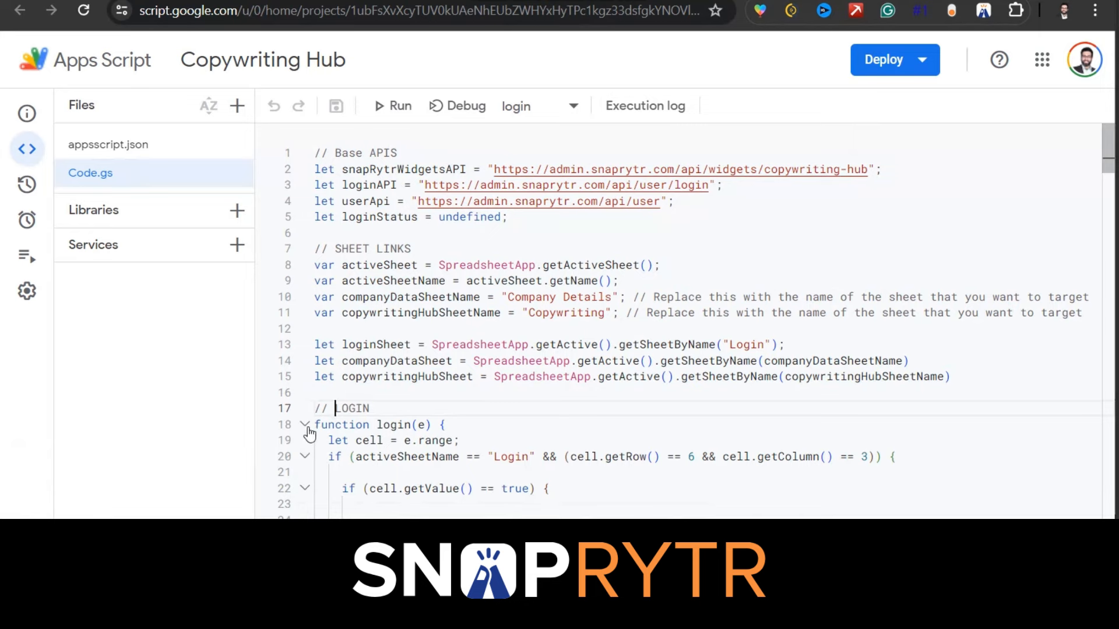
{"action": "left_click", "coordinate": [304, 424]}
{"action": "left_click", "coordinate": [304, 473]}
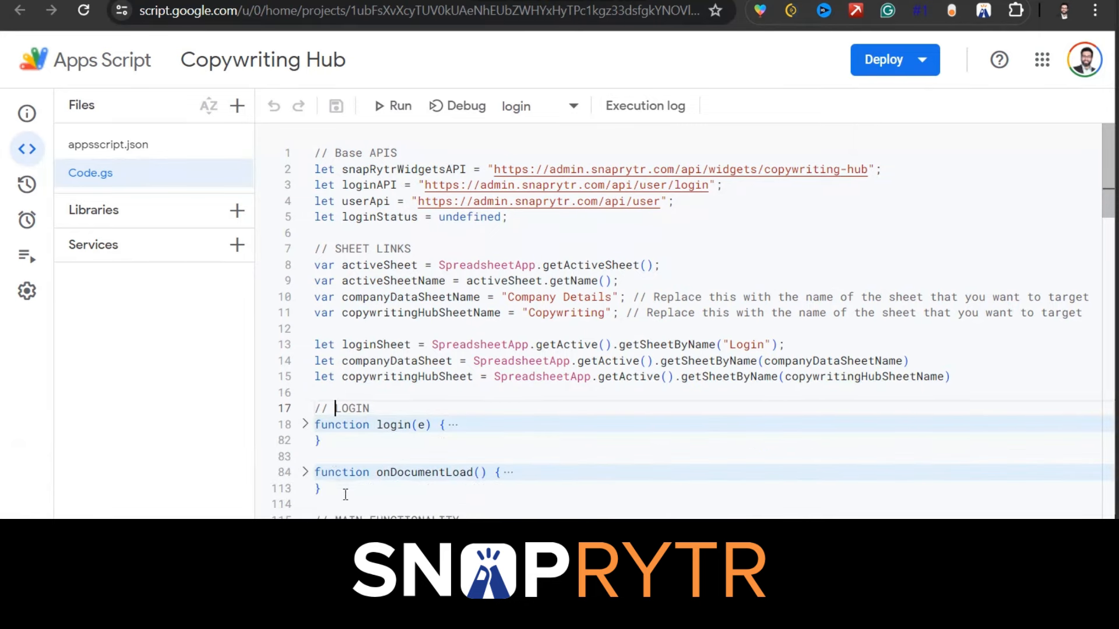
{"action": "left_click_drag", "start_coordinate": [322, 488], "coordinate": [314, 392]}
{"action": "key", "text": "ctrl+Tab"}
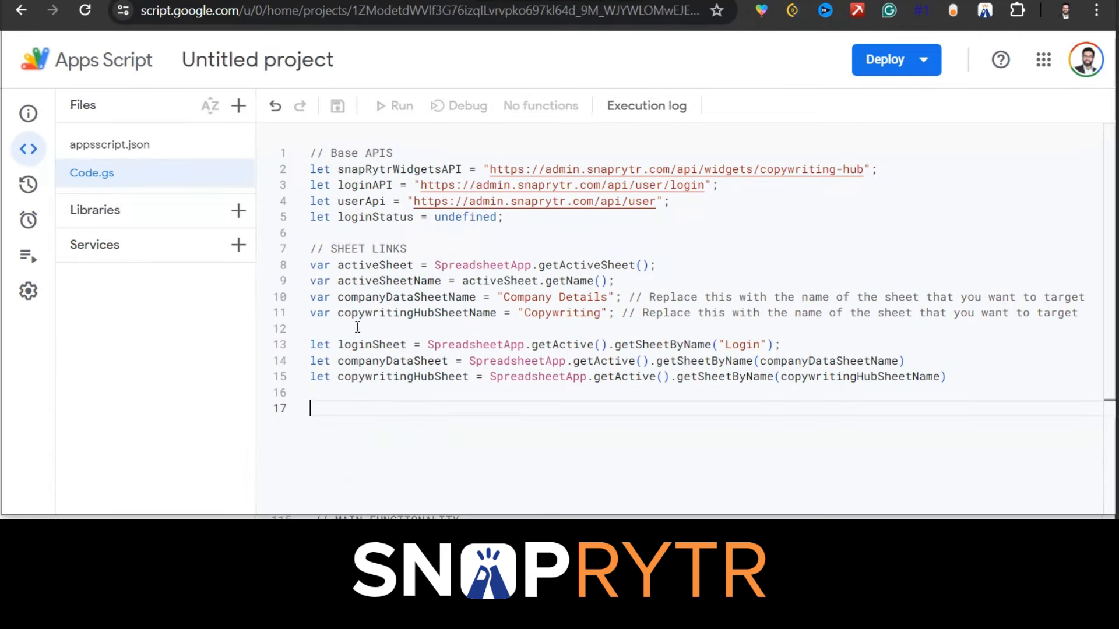
{"action": "key", "text": "ctrl+v"}
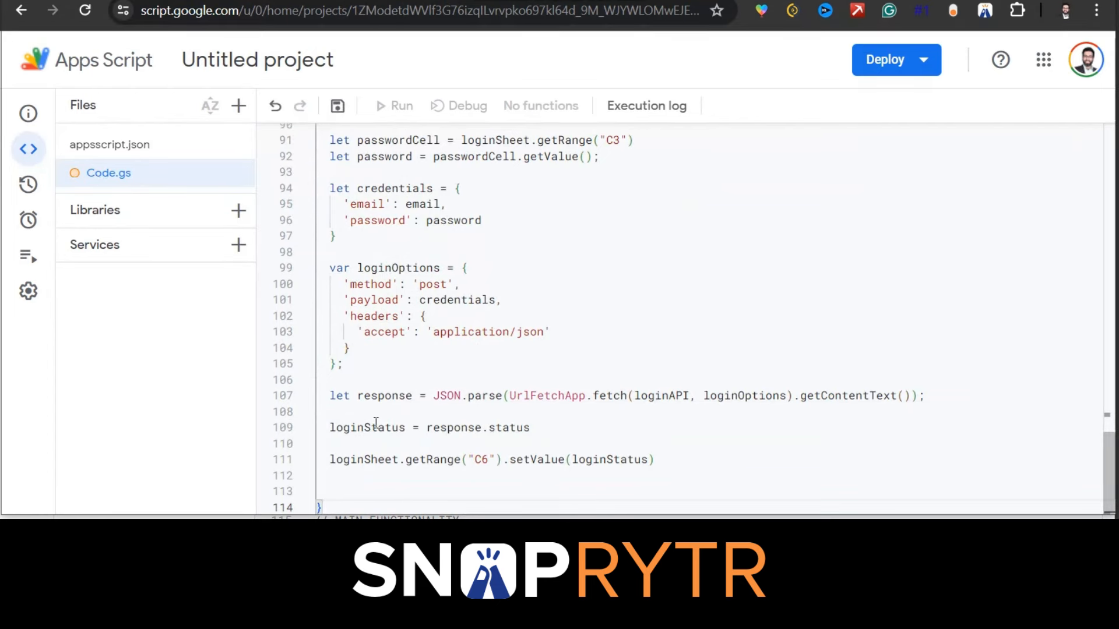
{"action": "scroll", "coordinate": [376, 422], "scroll_direction": "down", "scroll_amount": 1}
{"action": "key", "text": "ctrl+s"}
- Copy the MAIN FUNCTIONALITY section with the onCheckBox and displayResponse functions to the end of the new project's Code.gs
{"action": "key", "text": "ctrl+shift+Tab"}
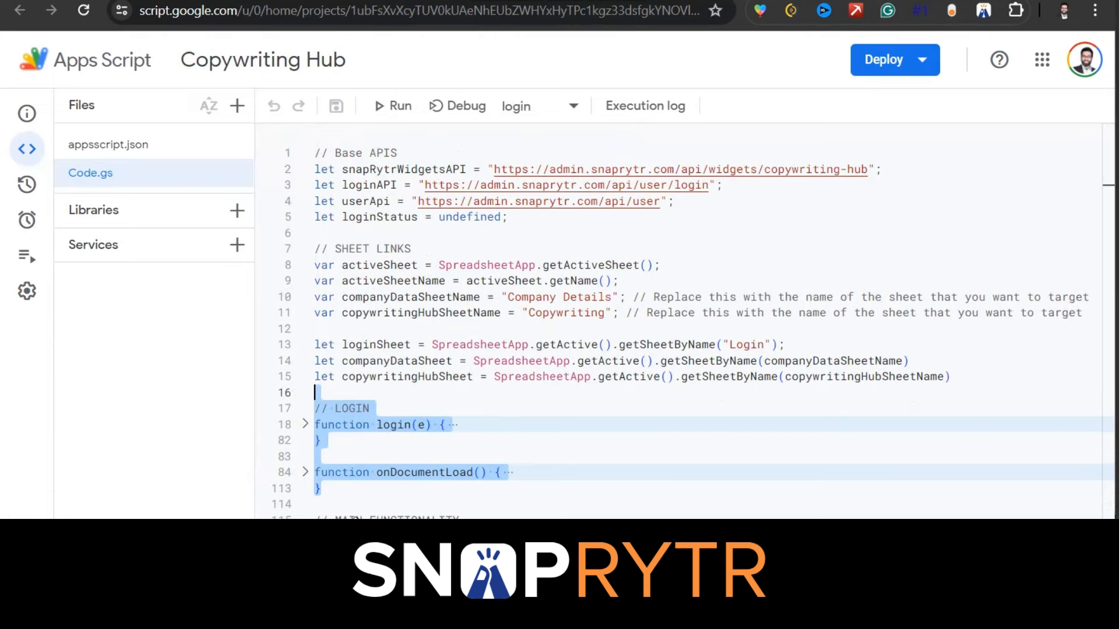
{"action": "scroll", "coordinate": [653, 233], "scroll_direction": "down", "scroll_amount": 2}
{"action": "left_click", "coordinate": [654, 163]}
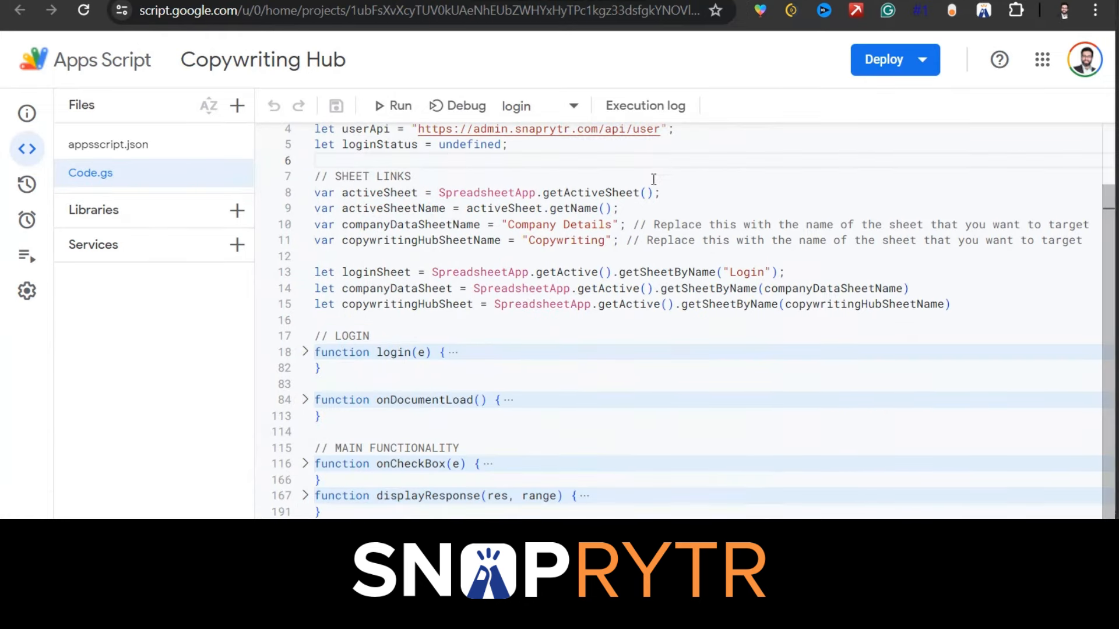
{"action": "left_click_drag", "start_coordinate": [329, 436], "coordinate": [322, 513]}
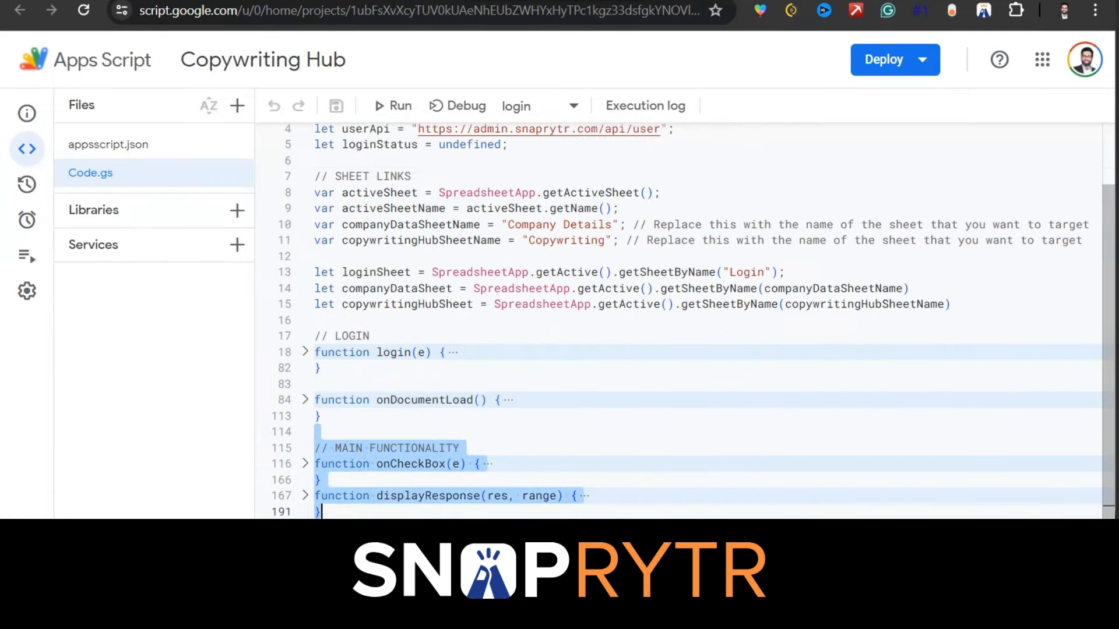
{"action": "key", "text": "ctrl+c"}
{"action": "key", "text": "ctrl+Tab"}
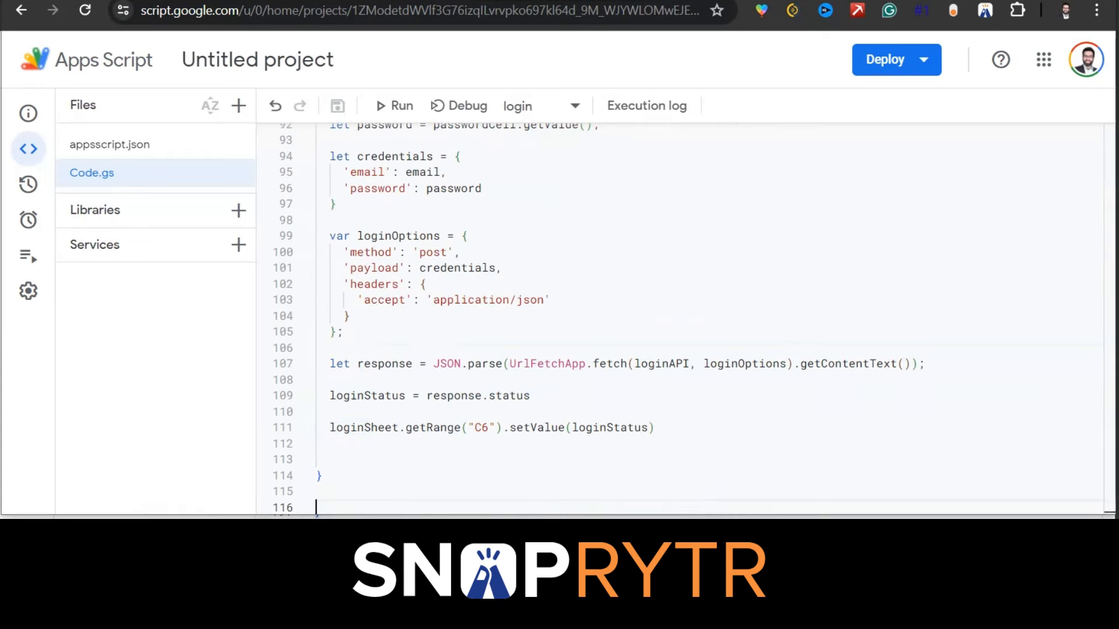
{"action": "key", "text": "ctrl+v"}
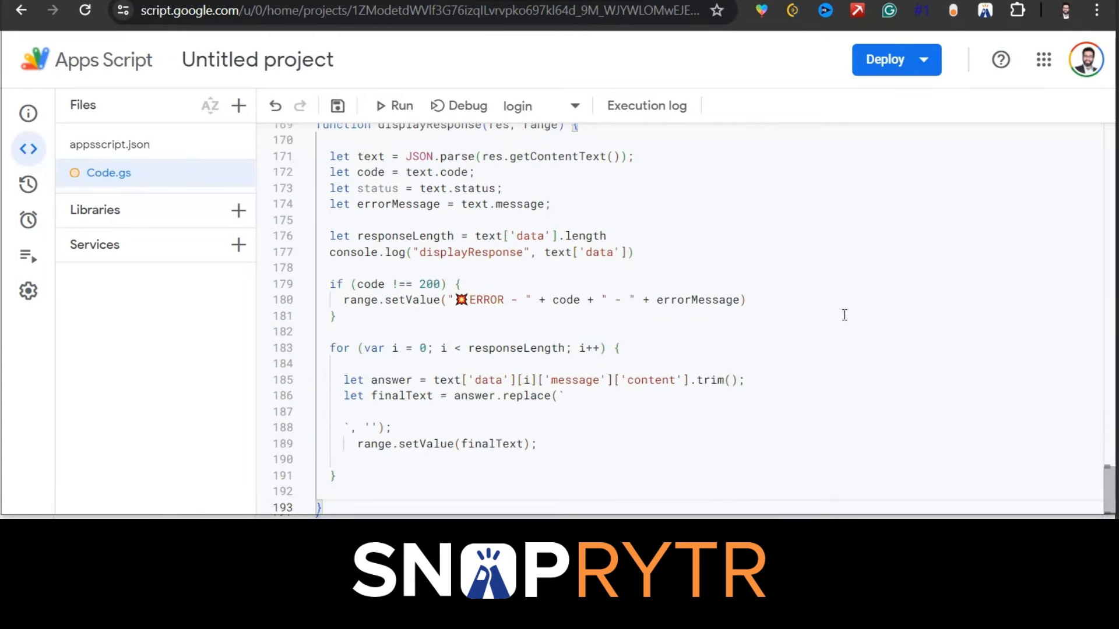
- Run the login function in the new project and grant it the requested Google account permissions, continuing despite the unverified app
{"action": "left_click_drag", "start_coordinate": [1107, 487], "coordinate": [1095, 131]}
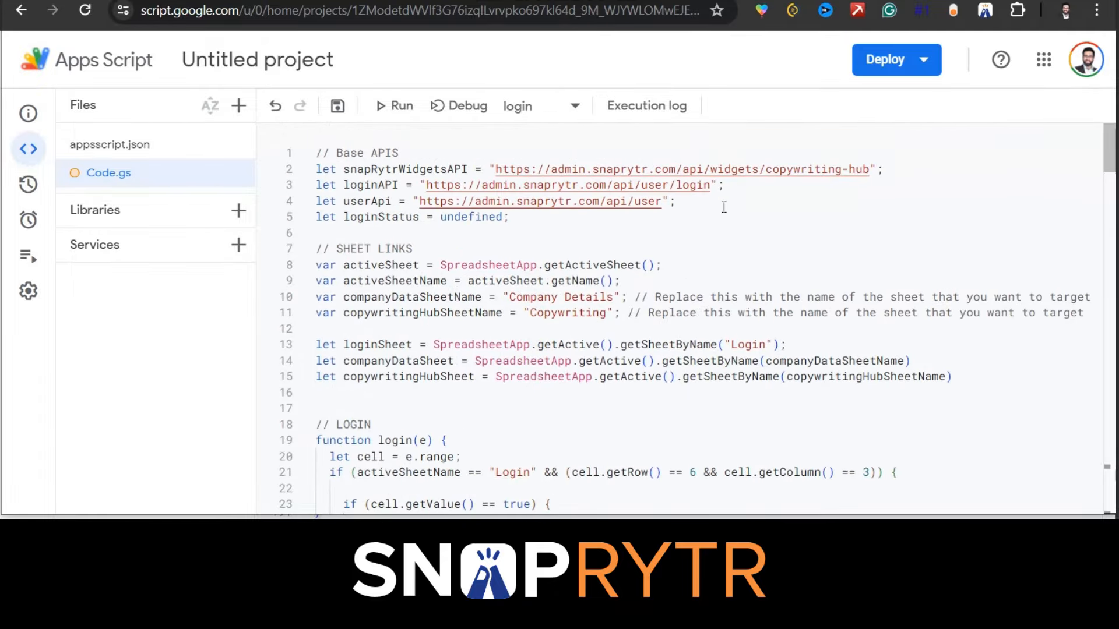
{"action": "left_click", "coordinate": [394, 107]}
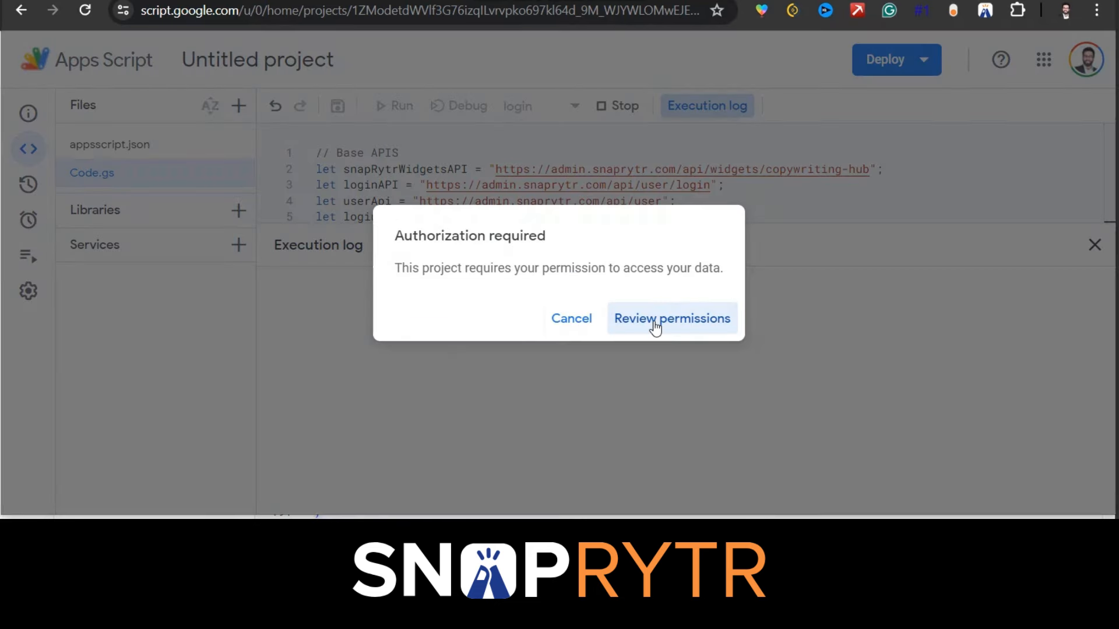
{"action": "left_click", "coordinate": [653, 322]}
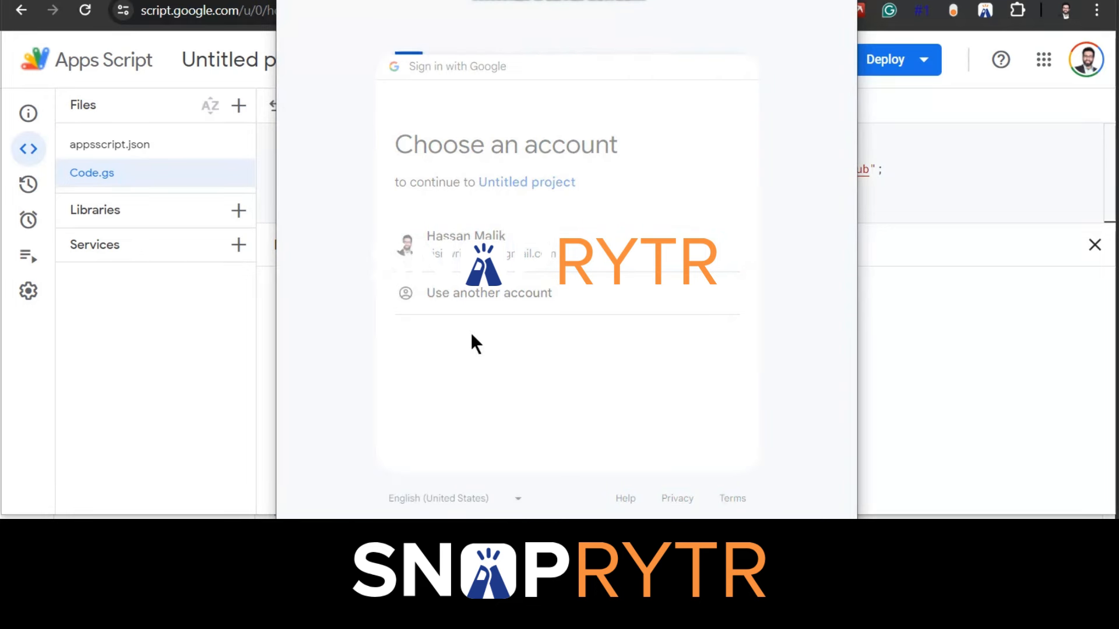
{"action": "left_click", "coordinate": [356, 260]}
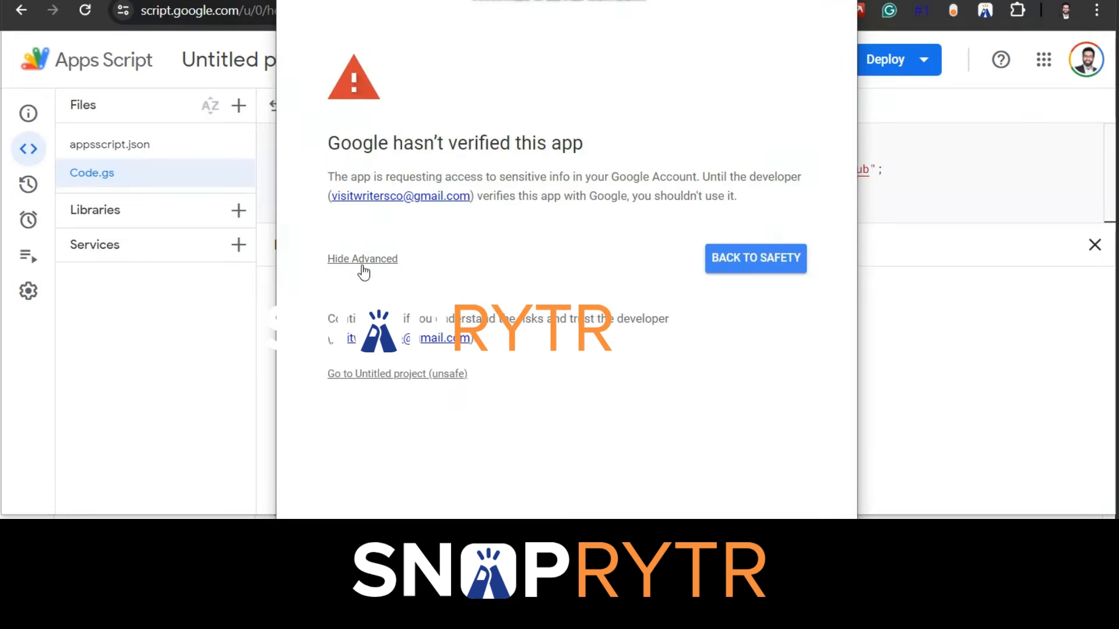
{"action": "left_click", "coordinate": [398, 376]}
{"action": "scroll", "coordinate": [837, 477], "scroll_direction": "down", "scroll_amount": 1}
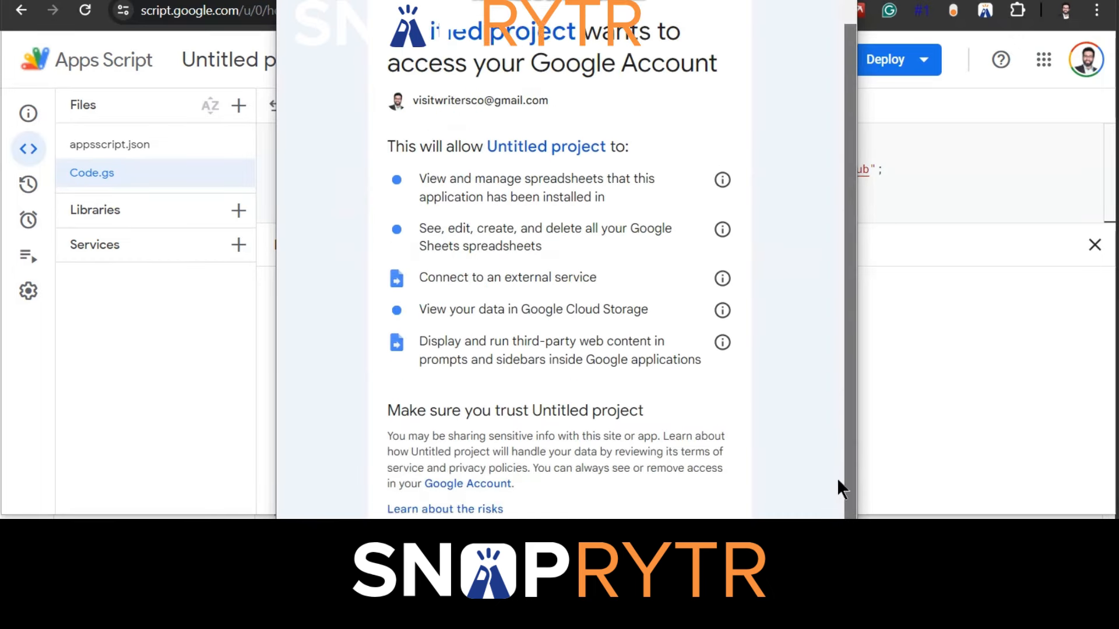
{"action": "scroll", "coordinate": [837, 478], "scroll_direction": "down", "scroll_amount": 2}
{"action": "left_click", "coordinate": [667, 491]}
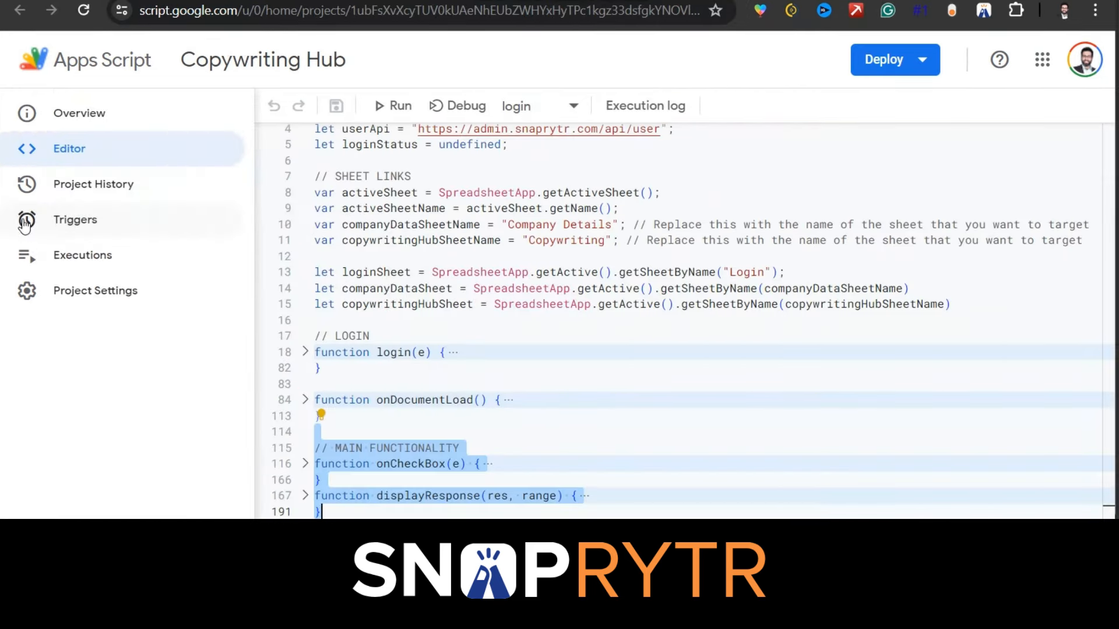
- Add a trigger to the new project that runs the login function from the spreadsheet on edit, using the Head deployment
{"action": "left_click", "coordinate": [25, 221]}
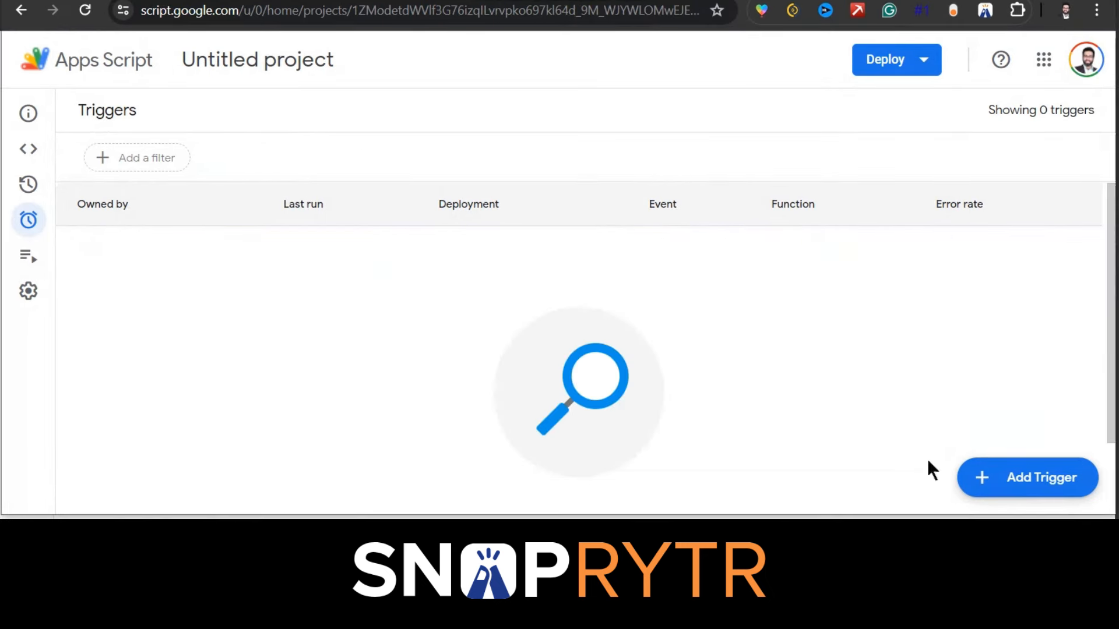
{"action": "left_click", "coordinate": [970, 477]}
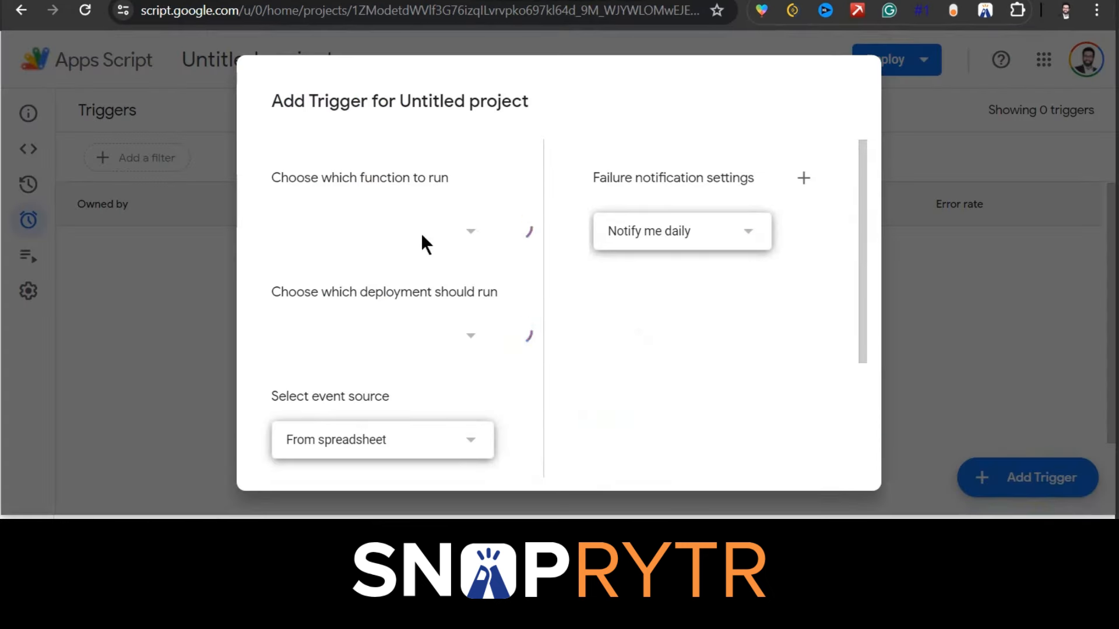
{"action": "left_click", "coordinate": [459, 248]}
{"action": "left_click", "coordinate": [537, 366]}
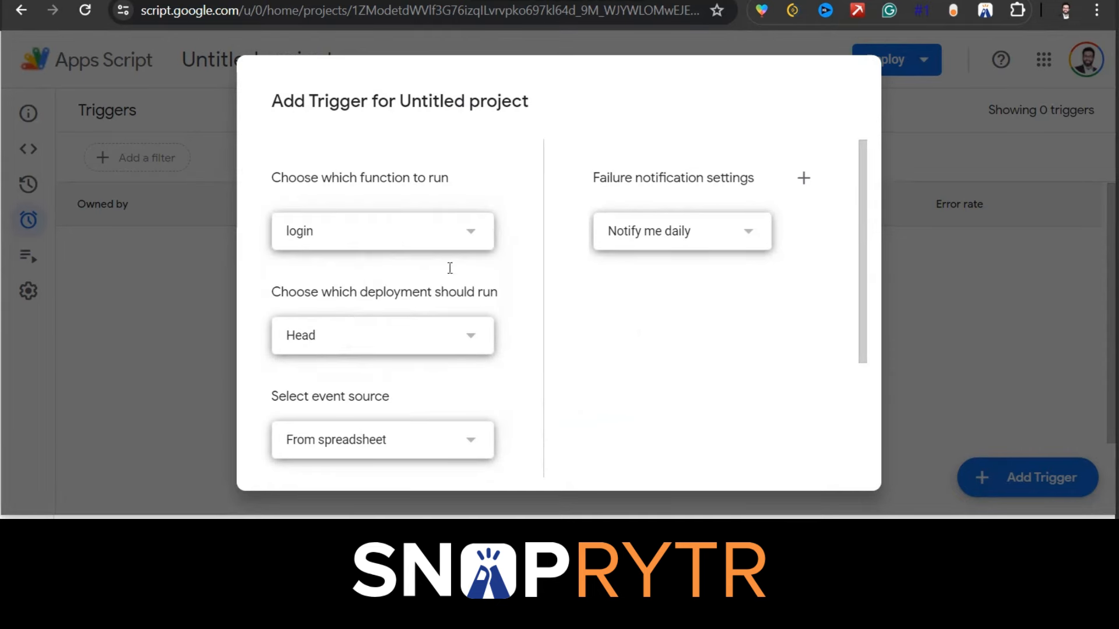
{"action": "left_click", "coordinate": [438, 437]}
{"action": "left_click_drag", "start_coordinate": [861, 347], "coordinate": [861, 459]}
{"action": "left_click", "coordinate": [463, 389]}
{"action": "left_click", "coordinate": [350, 399]}
{"action": "left_click", "coordinate": [794, 443]}
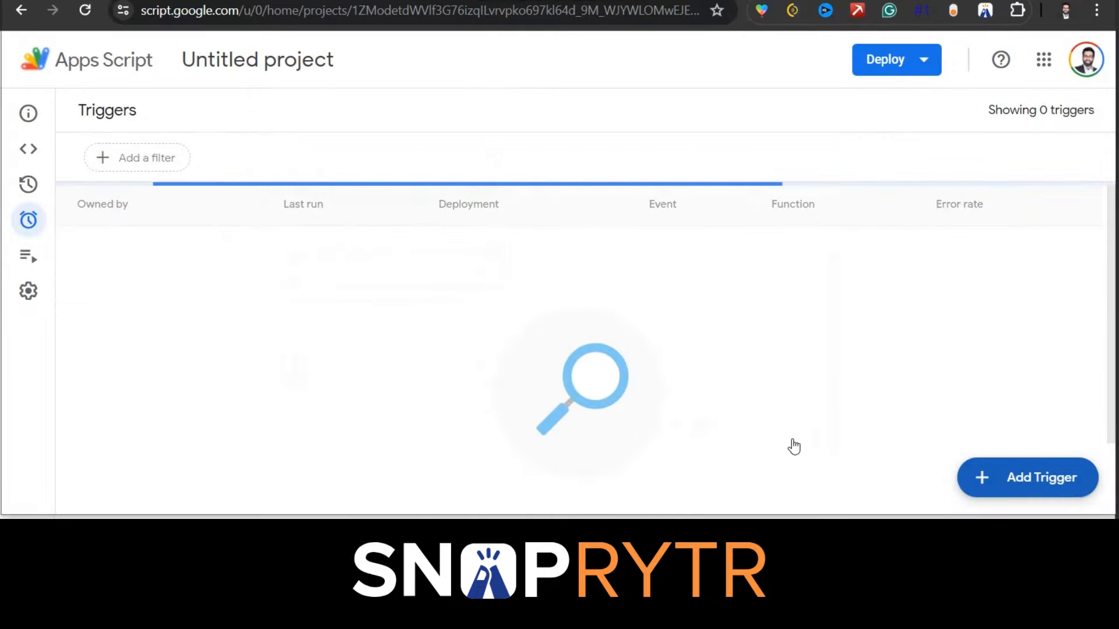
- Add a second trigger that runs onCheckBox from the spreadsheet on edit, using the Head deployment
{"action": "left_click", "coordinate": [1024, 483]}
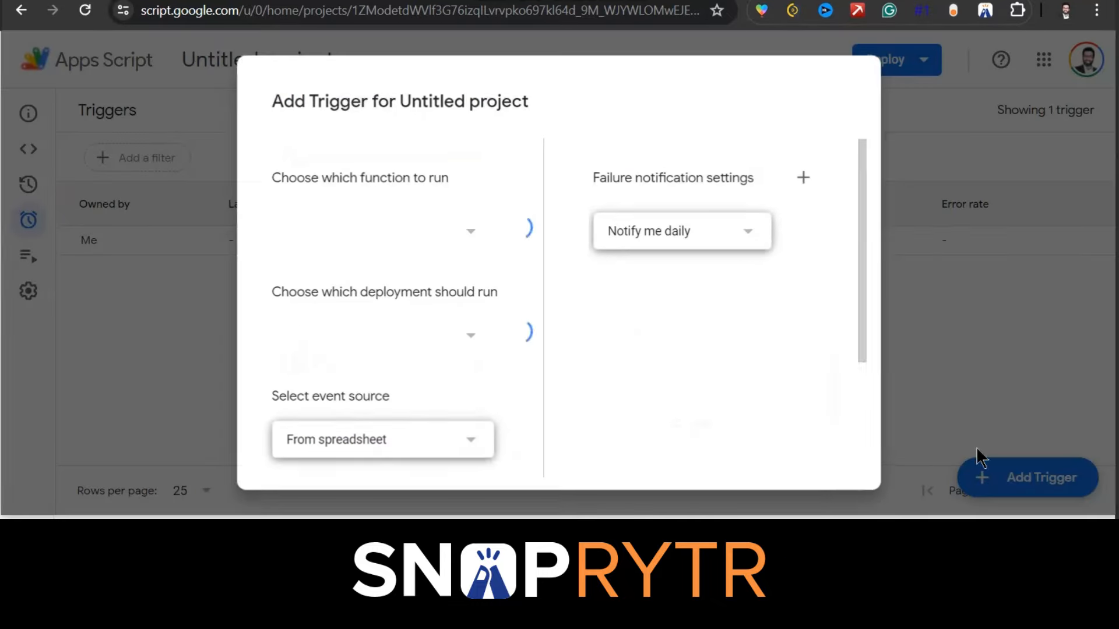
{"action": "left_click", "coordinate": [438, 239]}
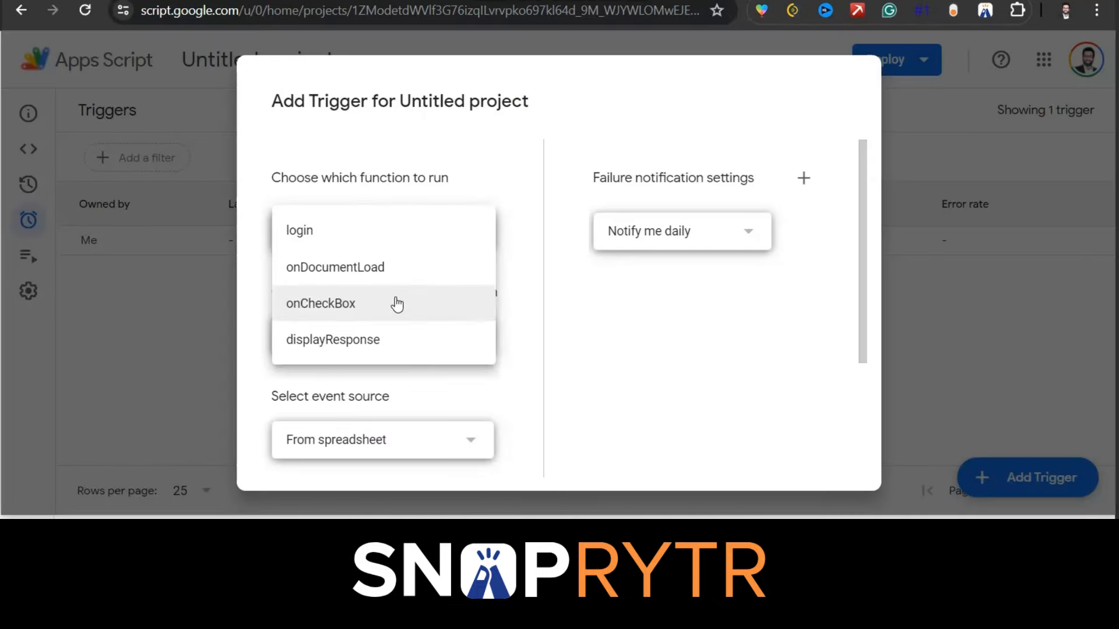
{"action": "left_click", "coordinate": [462, 302]}
{"action": "scroll", "coordinate": [859, 392], "scroll_direction": "down", "scroll_amount": 3}
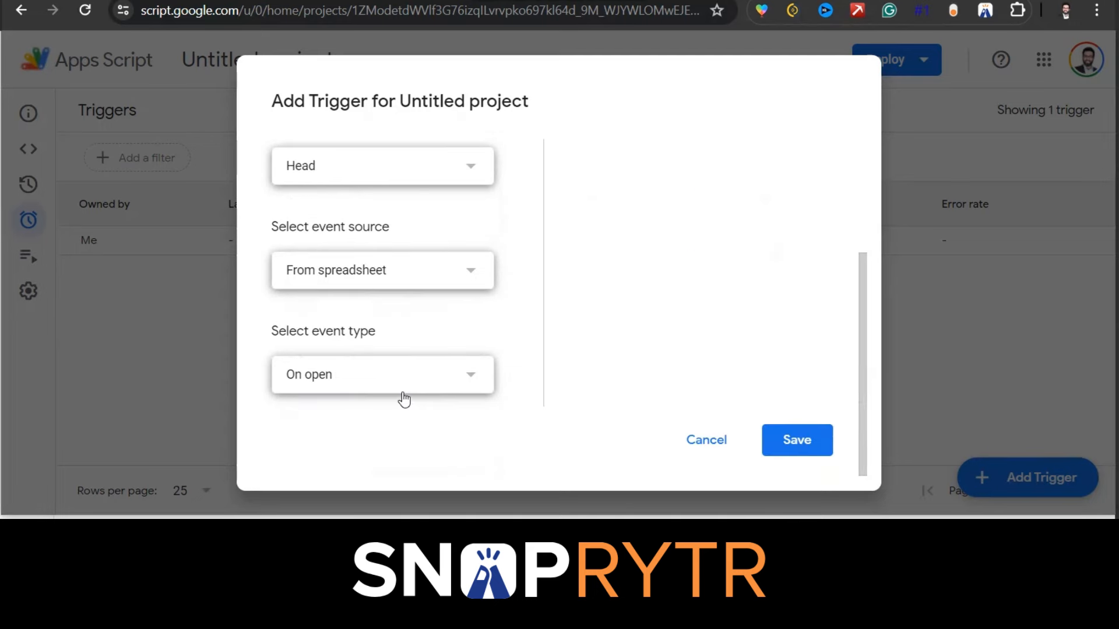
{"action": "left_click", "coordinate": [399, 388]}
{"action": "left_click", "coordinate": [364, 400]}
{"action": "left_click", "coordinate": [822, 441]}
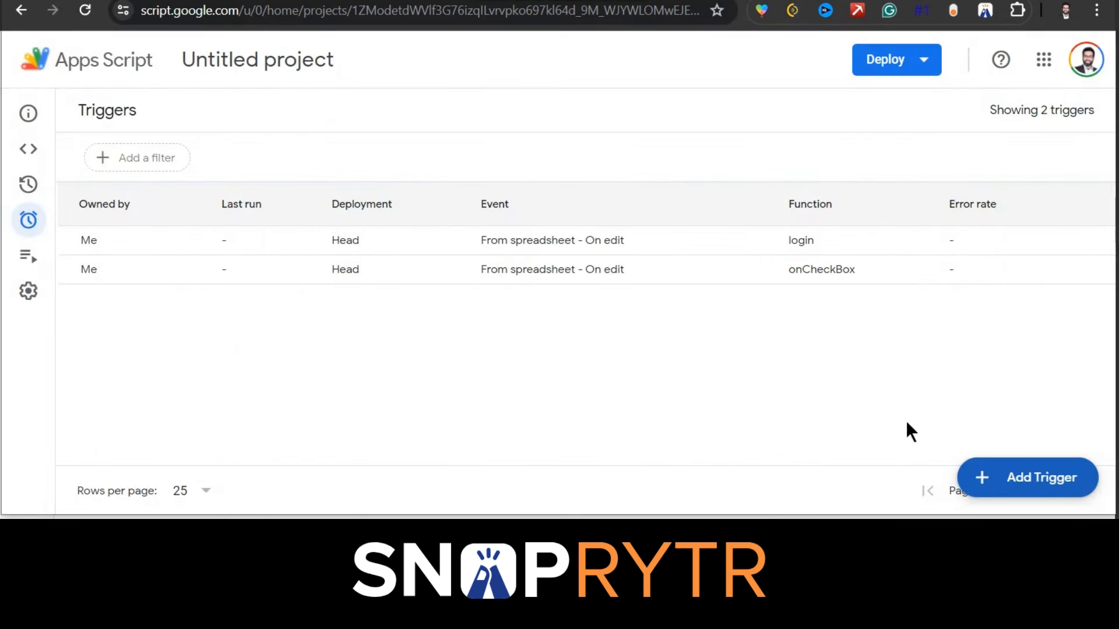
- Return to the script editor and rename the project as Copywriting Hub Code
{"action": "mouse_move", "coordinate": [37, 157]}
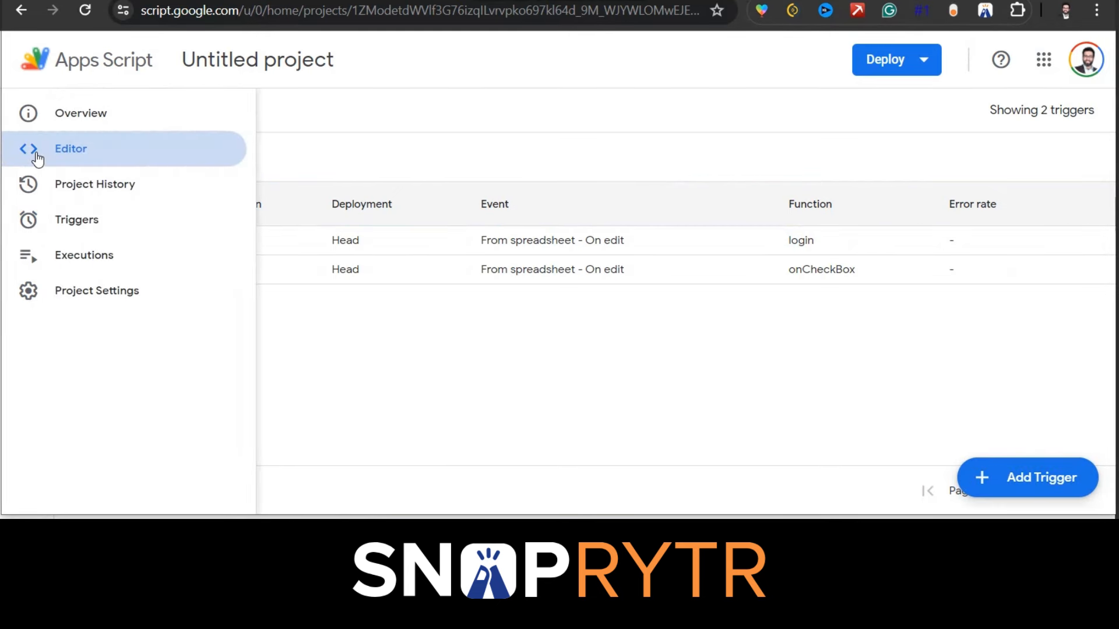
{"action": "left_click", "coordinate": [83, 153]}
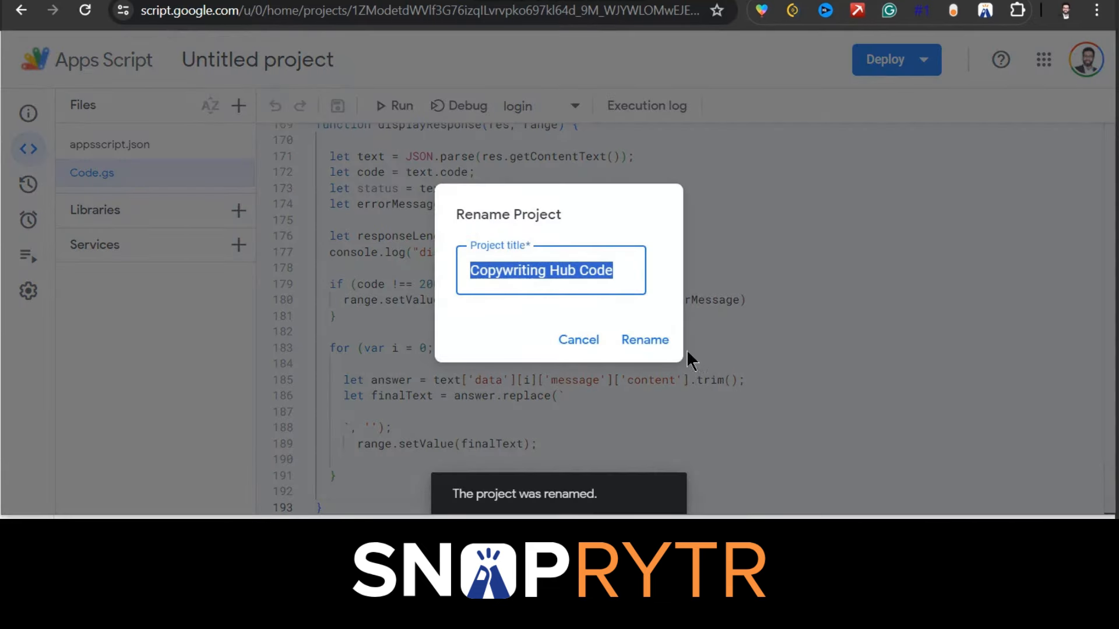
{"action": "left_click", "coordinate": [645, 339]}
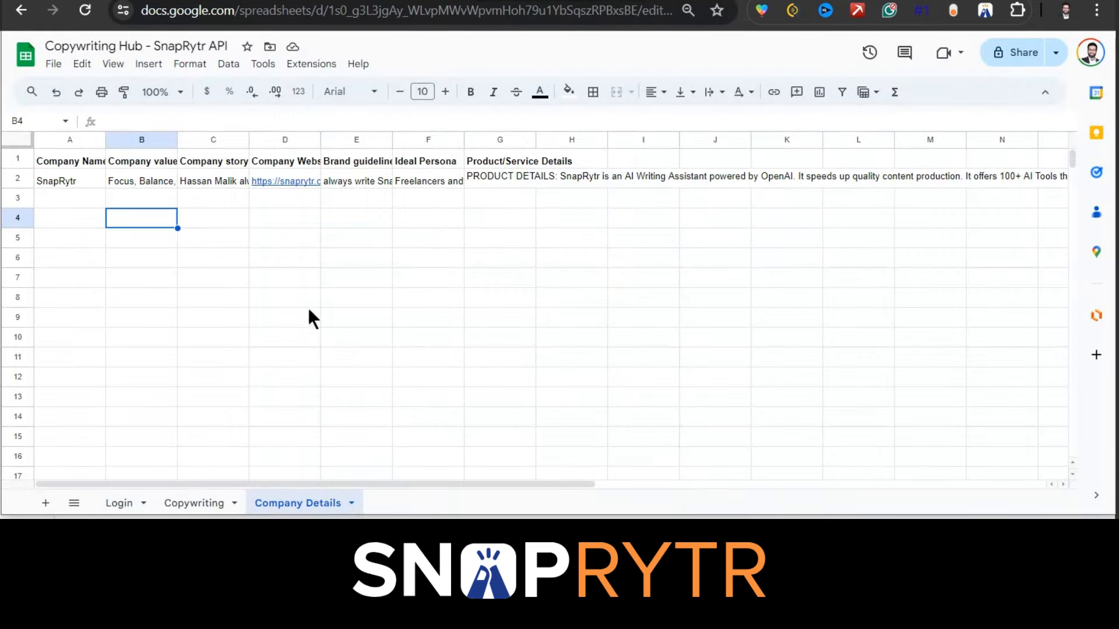
- Test the script on the Login sheet by unchecking the LOG ME IN box and checking it again
{"action": "left_click", "coordinate": [129, 502]}
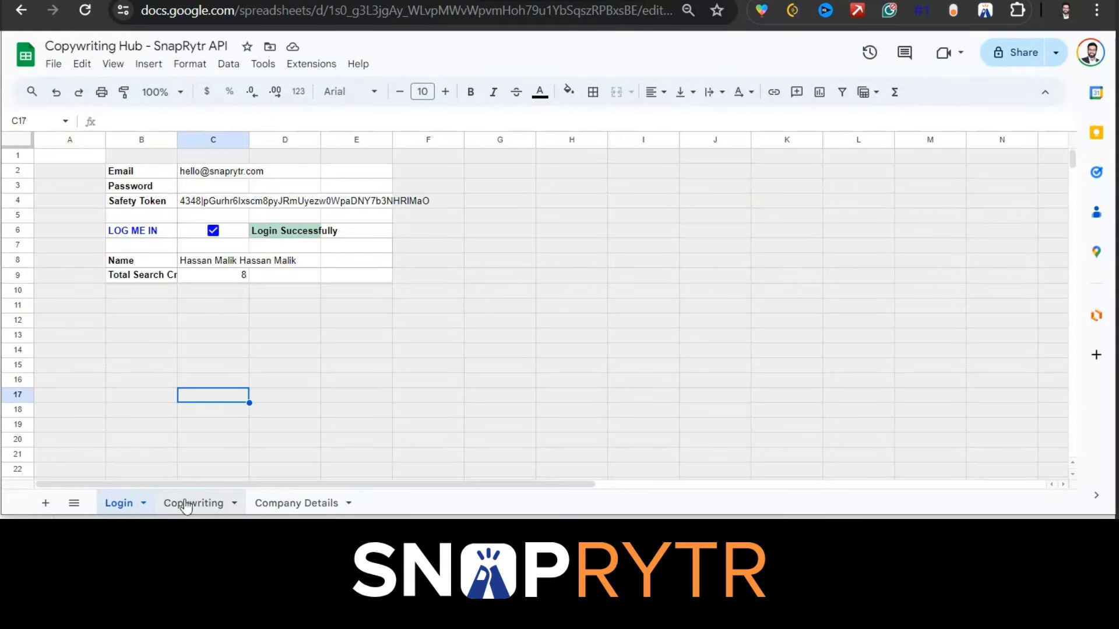
{"action": "left_click", "coordinate": [213, 230]}
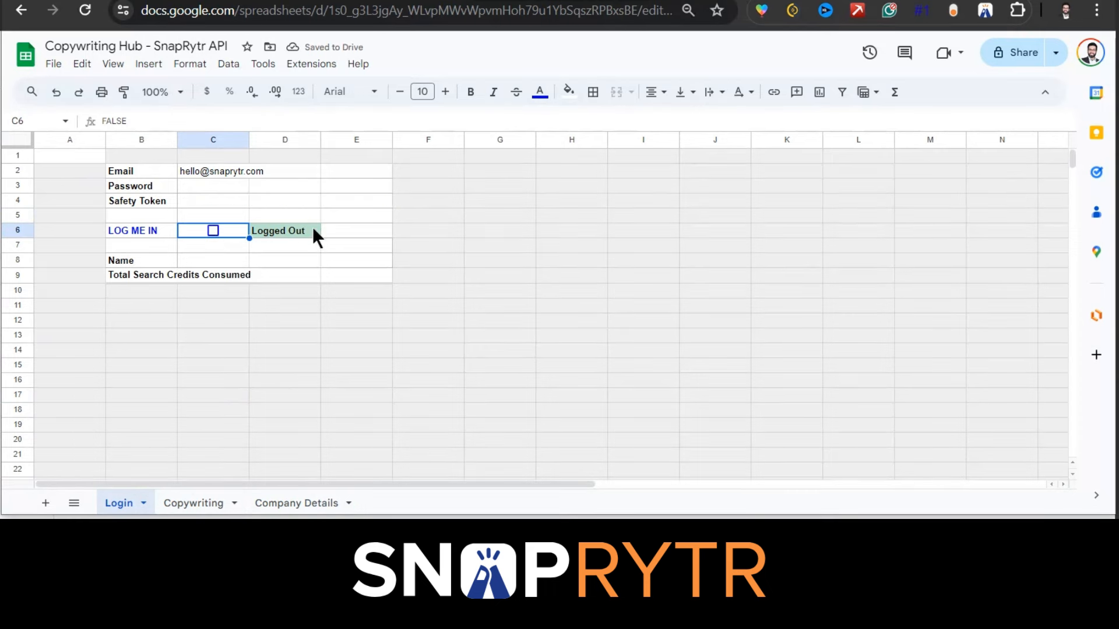
{"action": "left_click", "coordinate": [213, 231]}
- Review the Email, Password and Safety Token fields on the Login sheet, and search the new project's code for "bear"
{"action": "left_click", "coordinate": [222, 170]}
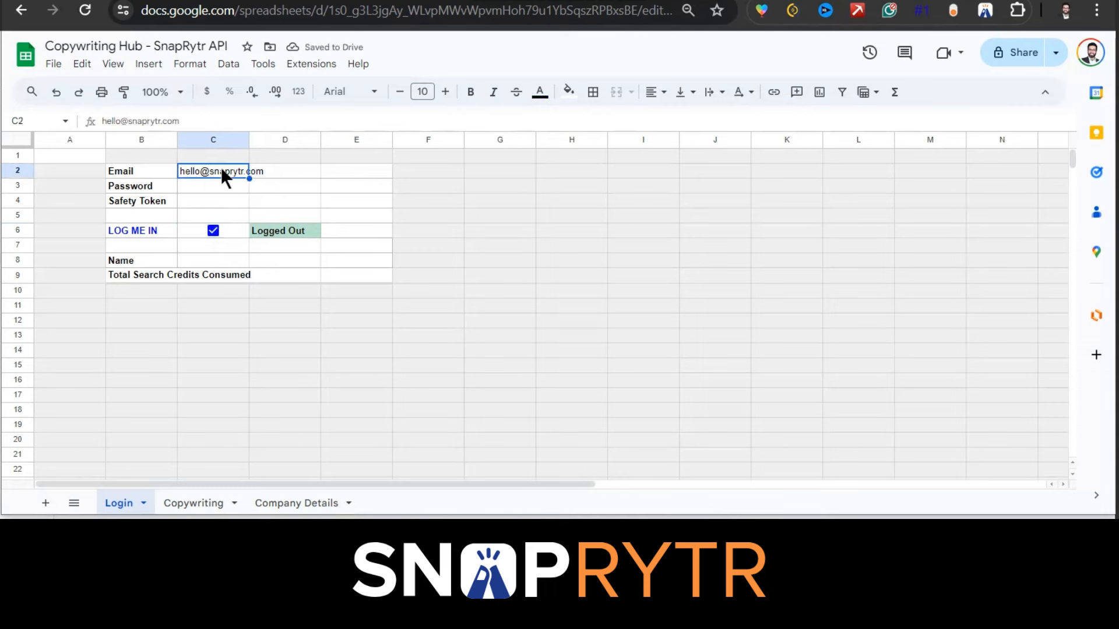
{"action": "left_click", "coordinate": [130, 182]}
{"action": "left_click", "coordinate": [131, 170]}
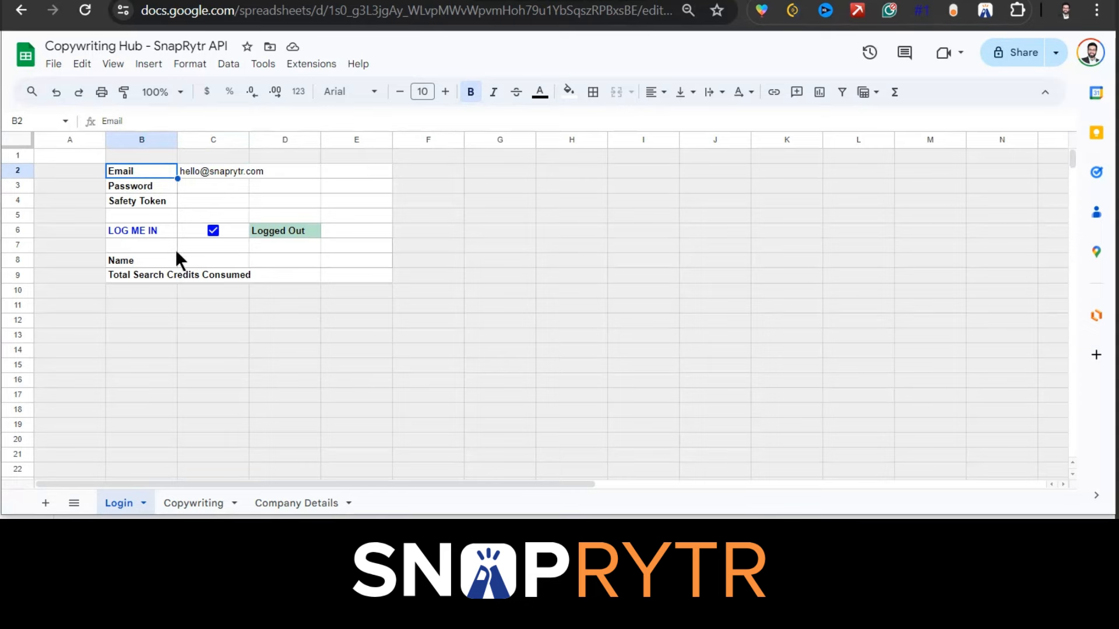
{"action": "left_click", "coordinate": [129, 198]}
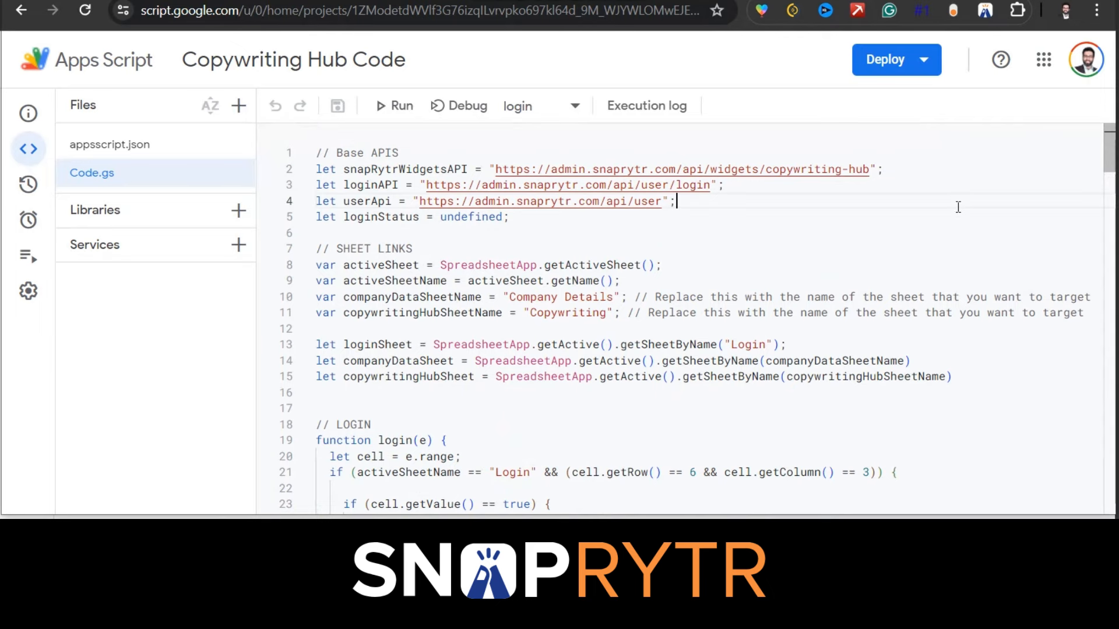
{"action": "key", "text": "ctrl+f"}
{"action": "type", "text": "bear"}
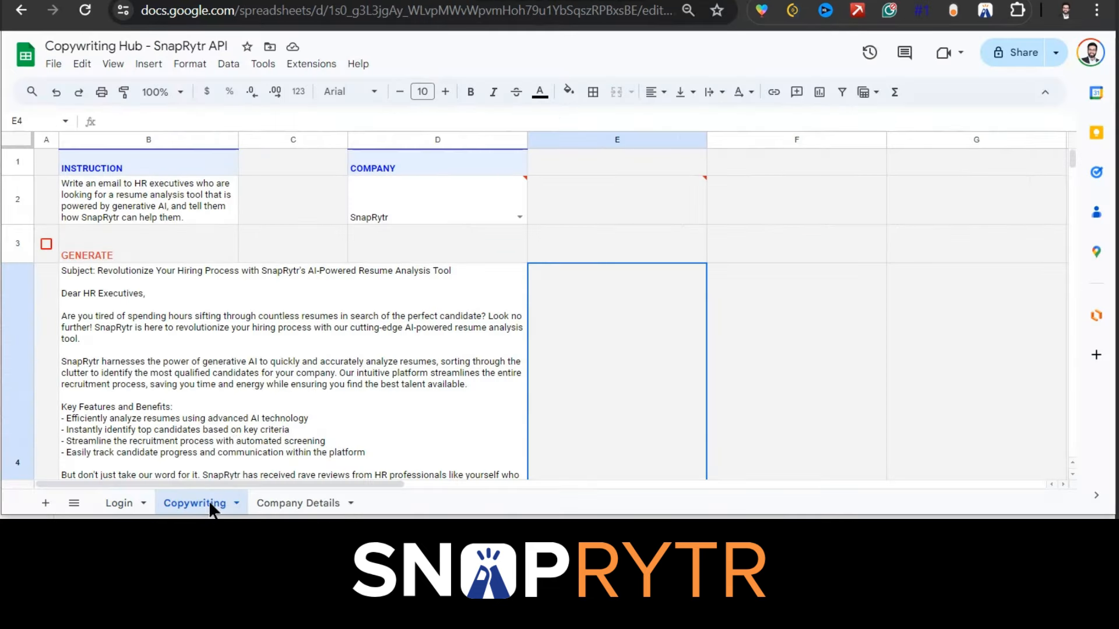
- Replace the INSTRUCTION text in cell B2 of the Copywriting sheet with "Write a landing page copy"
{"action": "left_click", "coordinate": [169, 361]}
{"action": "left_click", "coordinate": [134, 197]}
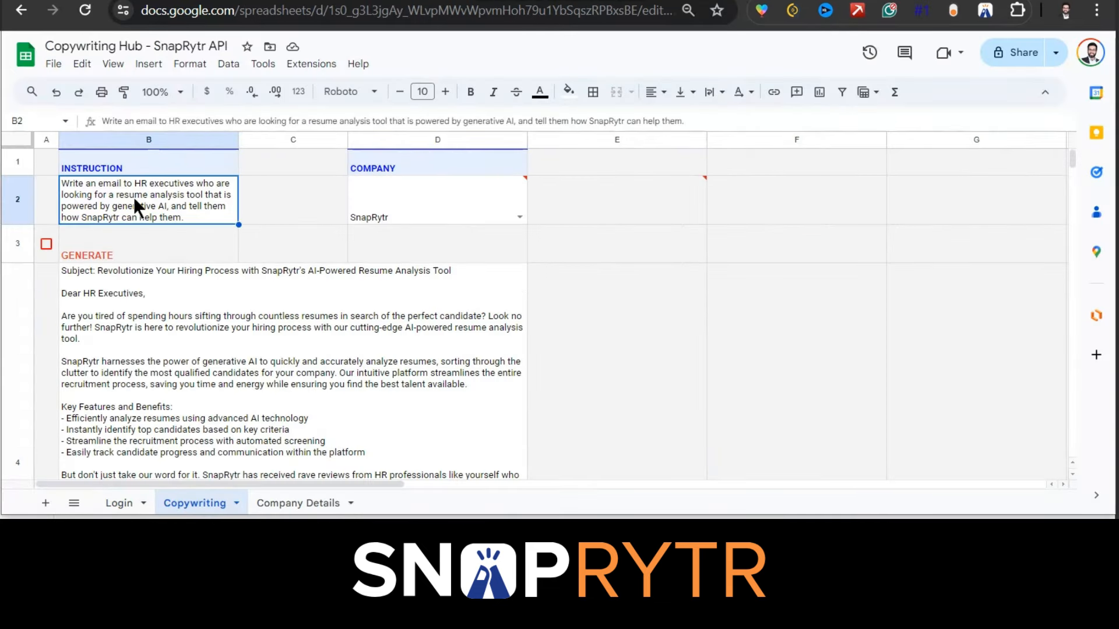
{"action": "type", "text": "Write a landing page for"}
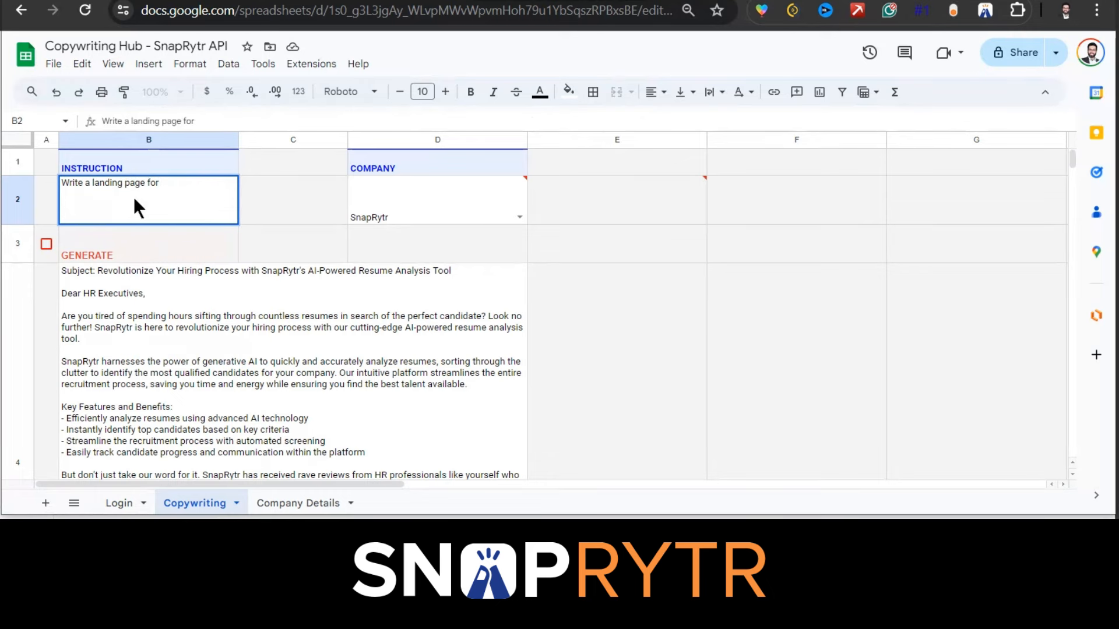
{"action": "key", "text": "BackSpace"}
{"action": "key", "text": "BackSpace"}
{"action": "key", "text": "BackSpace"}
{"action": "key", "text": "BackSpace"}
{"action": "type", "text": "copy"}
- Check the COMPANY dropdown in cell D2 of the Copywriting sheet and open its data validation rules
{"action": "left_click", "coordinate": [517, 222]}
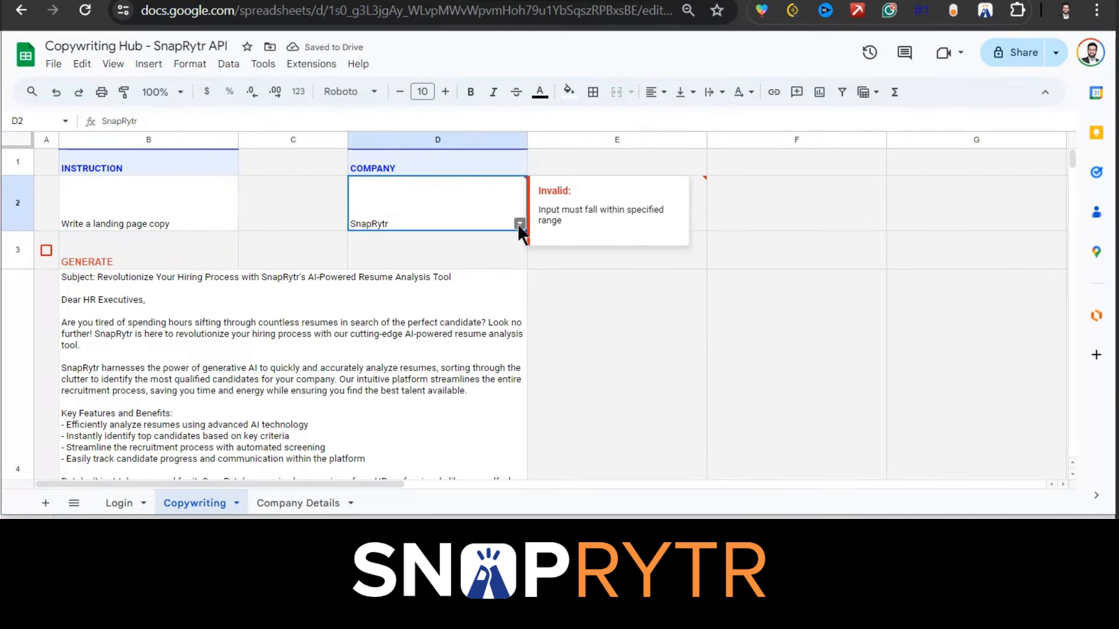
{"action": "left_click", "coordinate": [518, 224]}
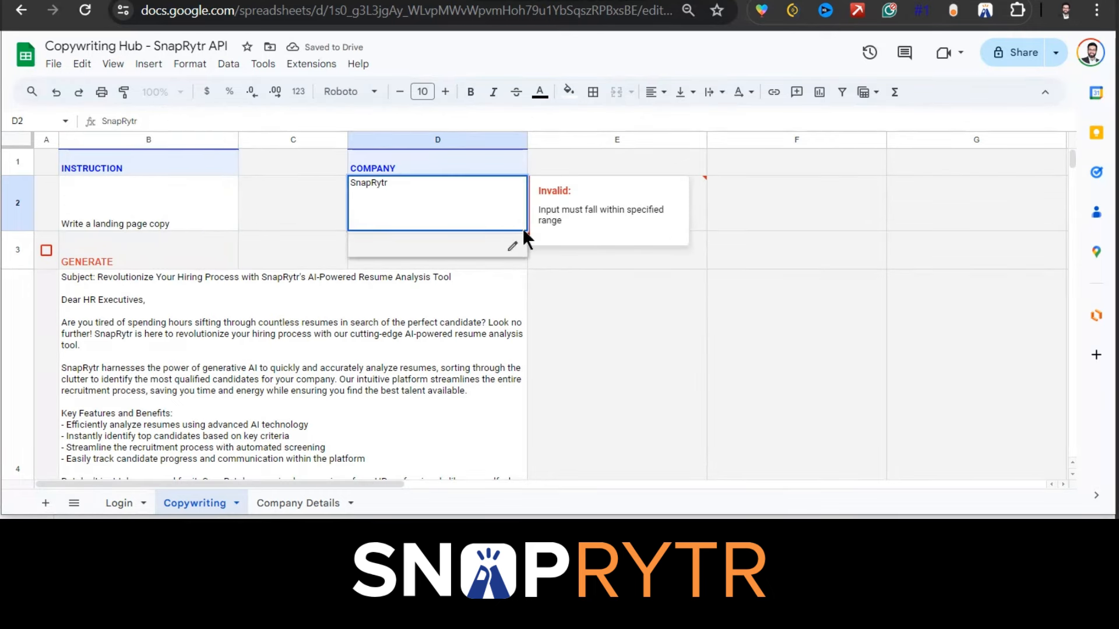
{"action": "left_click", "coordinate": [574, 303]}
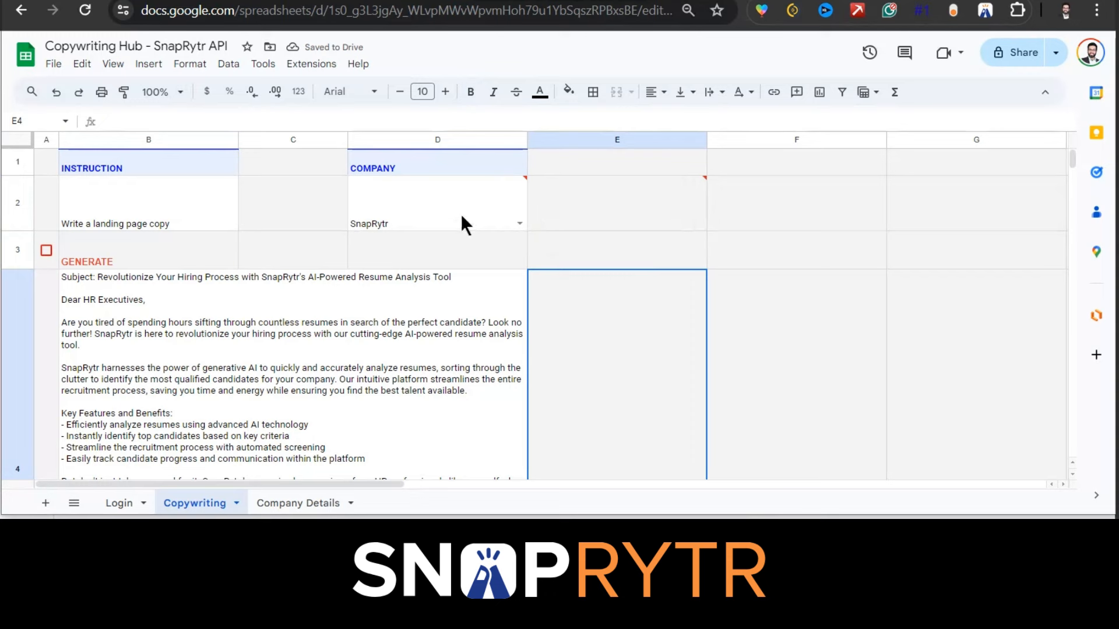
{"action": "left_click", "coordinate": [463, 224]}
{"action": "left_click", "coordinate": [229, 63]}
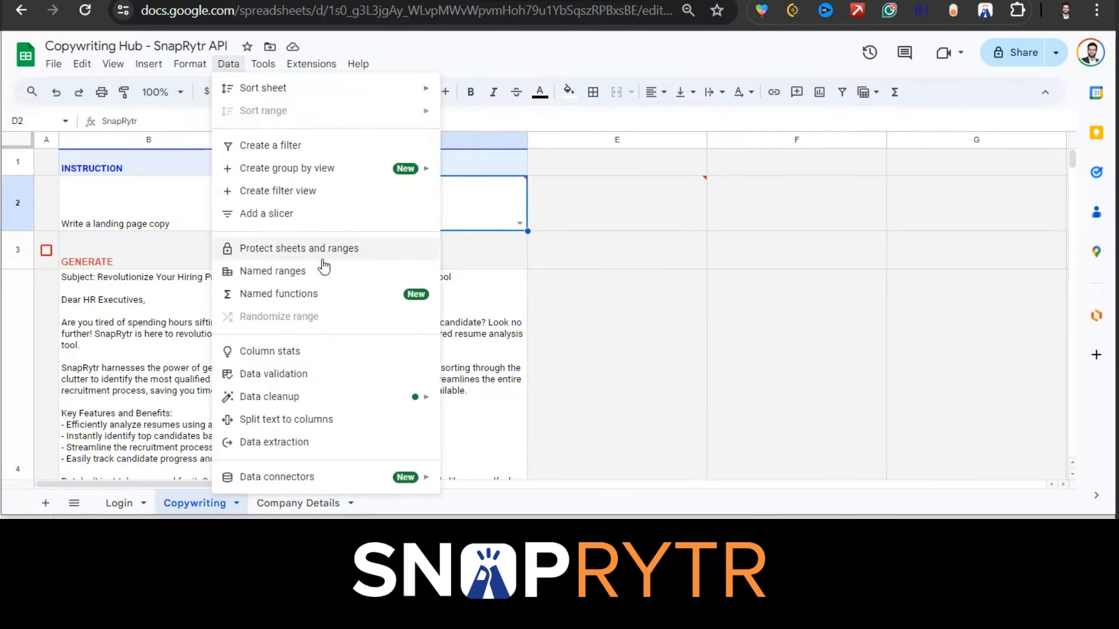
{"action": "left_click", "coordinate": [313, 376]}
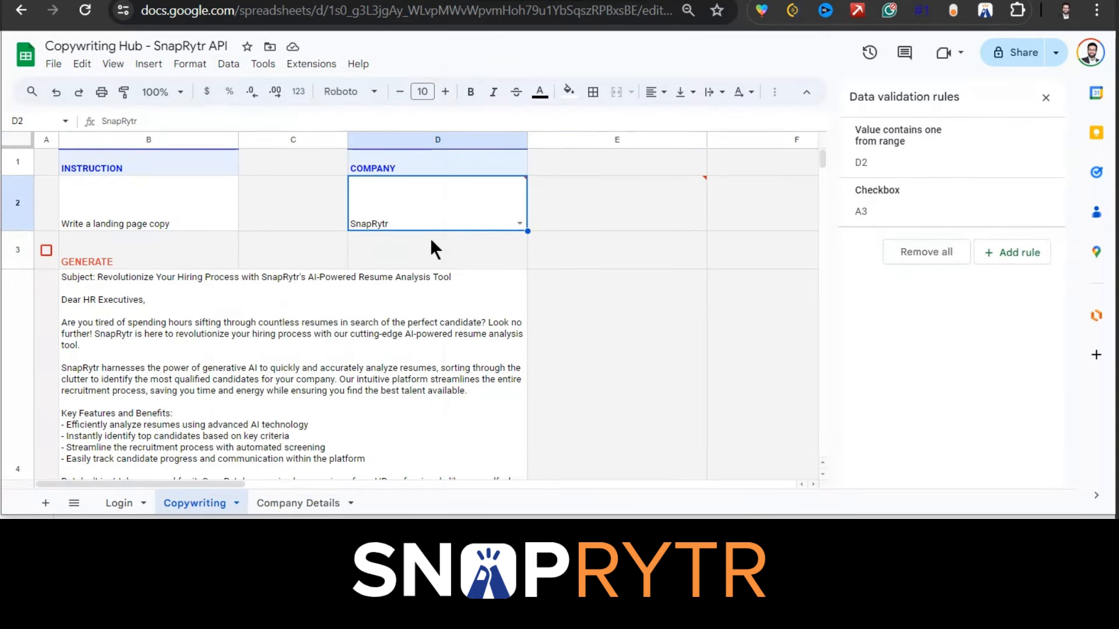
- Replace the D2 dropdown rule's broken source range with 'Company Details'!A2:A and review its advanced options
{"action": "left_click", "coordinate": [969, 168]}
{"action": "triple_click", "coordinate": [937, 260]}
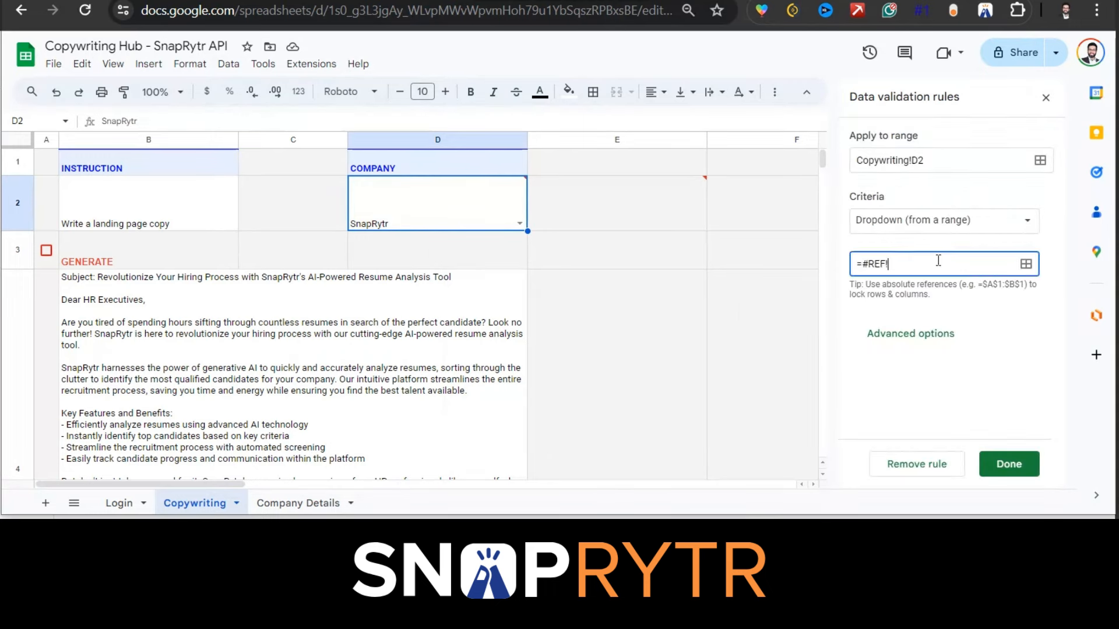
{"action": "key", "text": "BackSpace"}
{"action": "left_click", "coordinate": [1026, 263]}
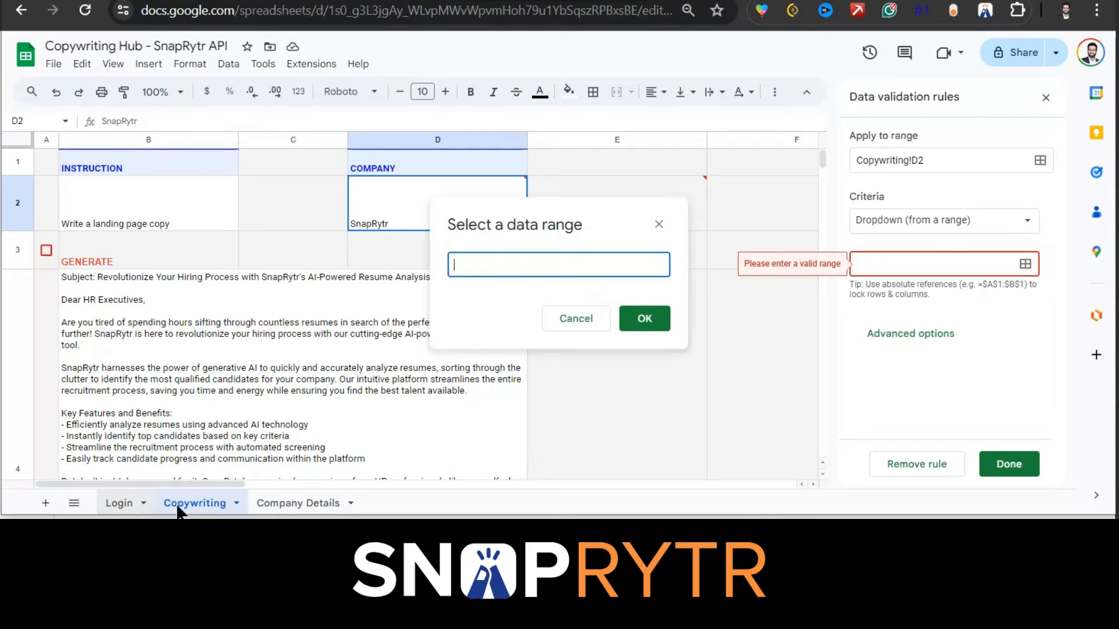
{"action": "left_click", "coordinate": [295, 503]}
{"action": "left_click", "coordinate": [70, 140]}
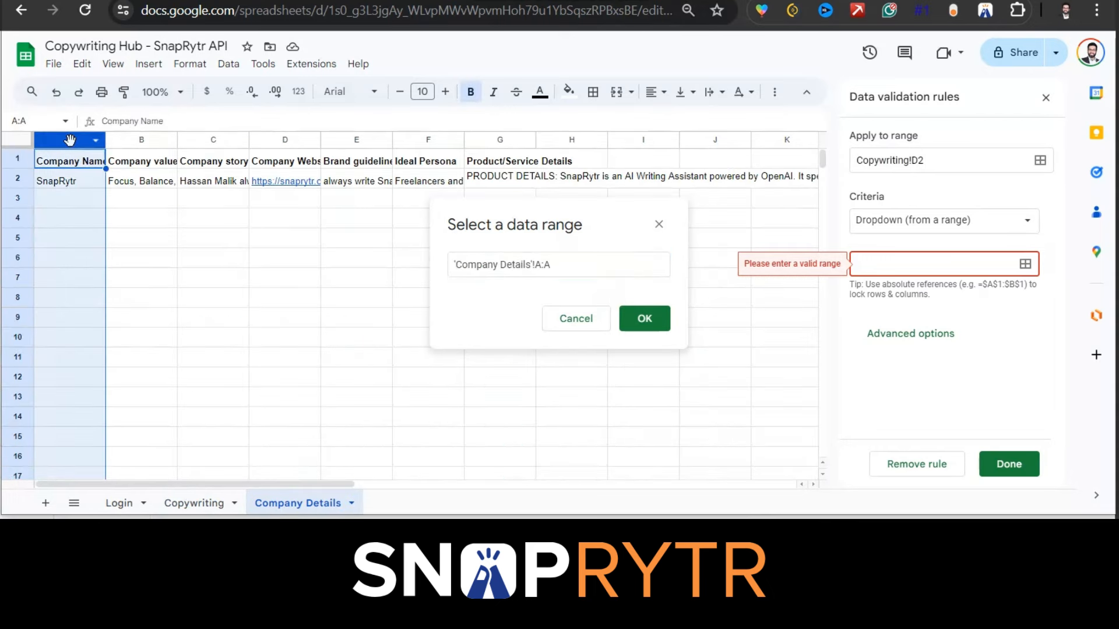
{"action": "left_click", "coordinate": [541, 266]}
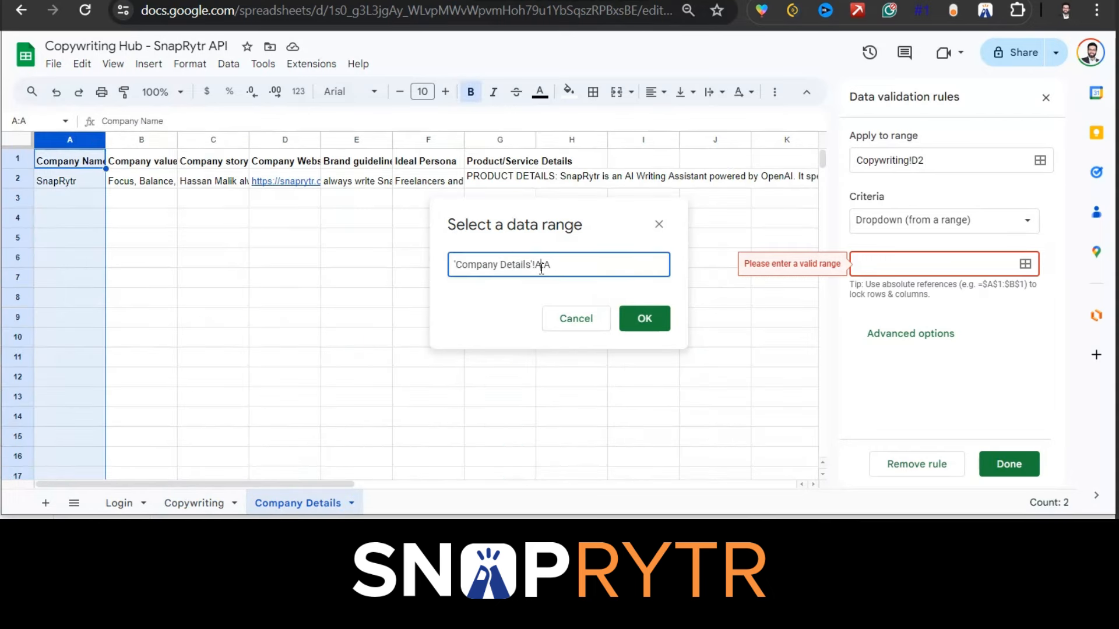
{"action": "left_click", "coordinate": [641, 317]}
{"action": "left_click", "coordinate": [956, 374]}
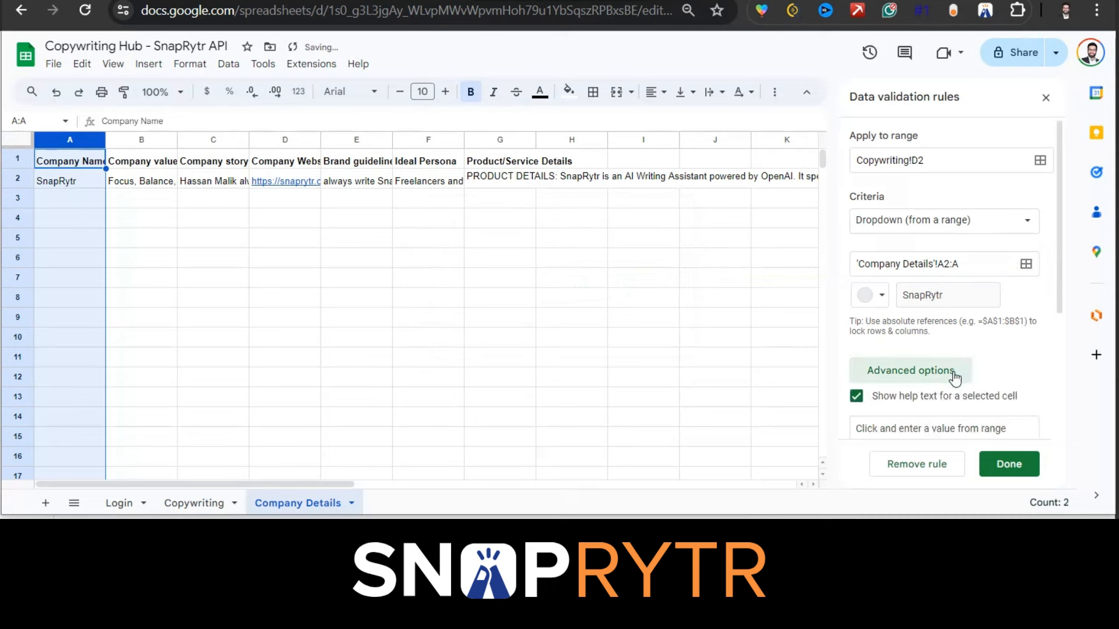
{"action": "left_click_drag", "start_coordinate": [1060, 293], "coordinate": [1063, 421]}
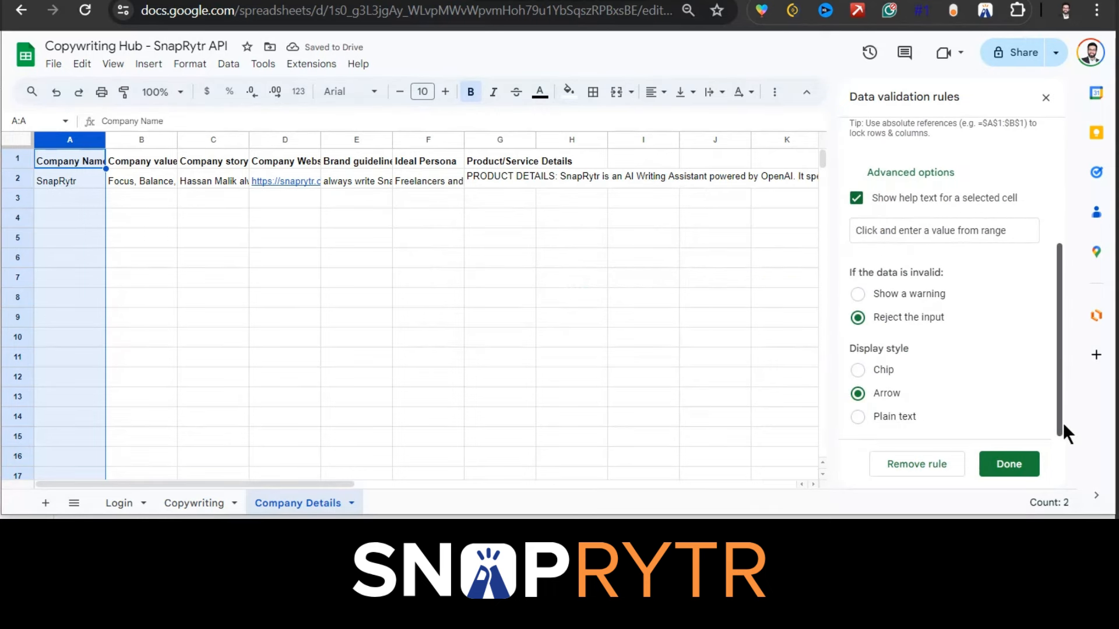
{"action": "left_click", "coordinate": [1008, 464]}
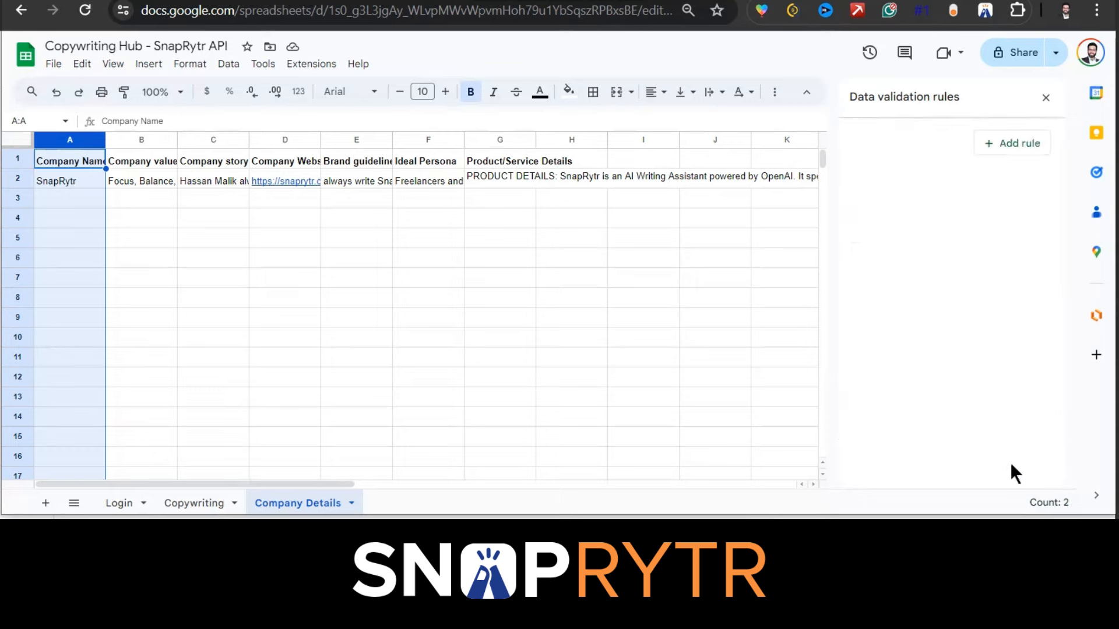
- Vertically center the contents of cells E2, D2 and B2 on the Copywriting sheet, and close the data validation rules
{"action": "left_click", "coordinate": [186, 503]}
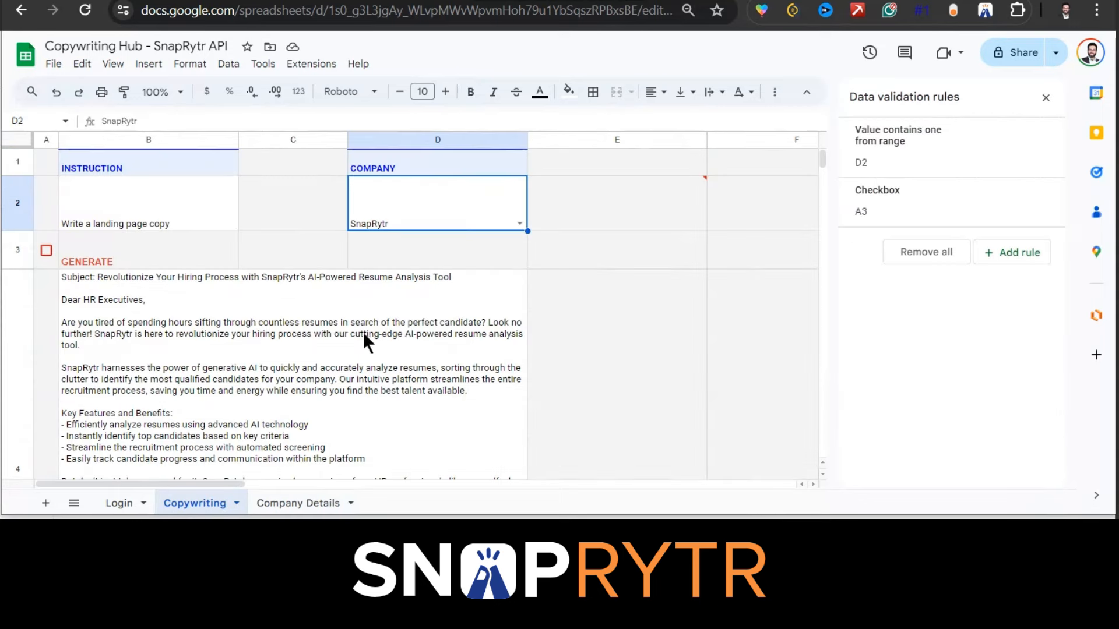
{"action": "left_click", "coordinate": [555, 224]}
{"action": "left_click", "coordinate": [682, 92]}
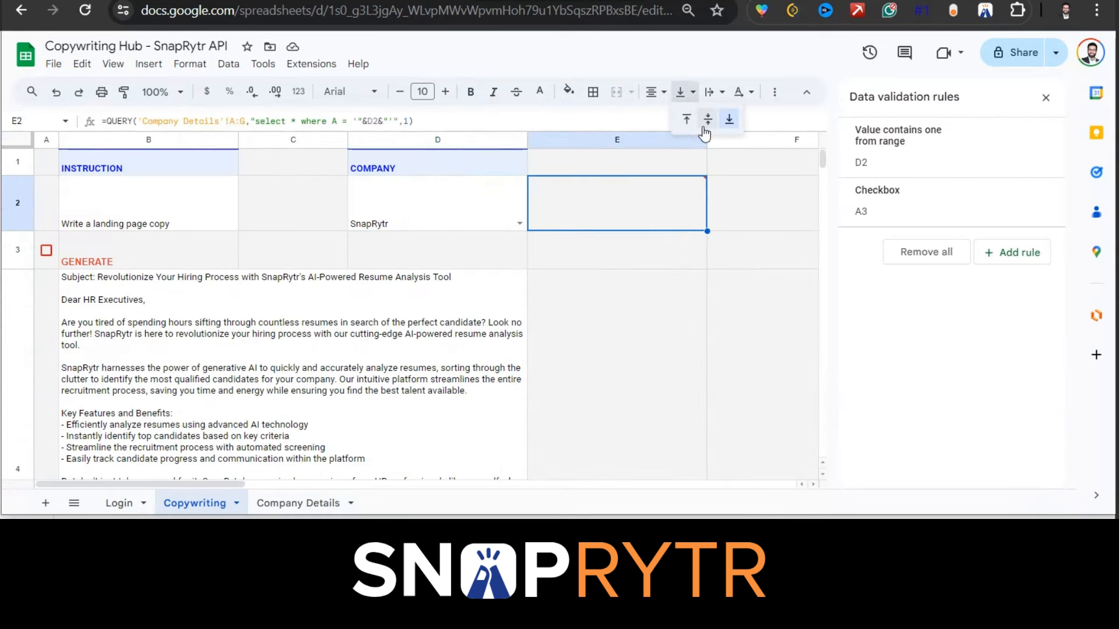
{"action": "left_click", "coordinate": [687, 121]}
{"action": "key", "text": "Left"}
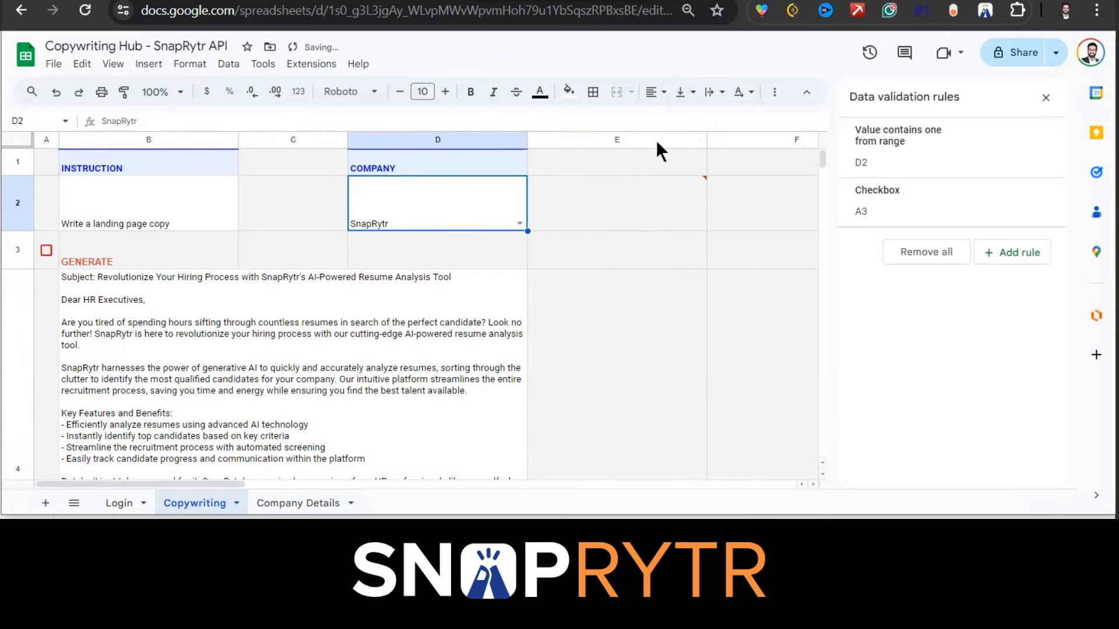
{"action": "left_click", "coordinate": [692, 98]}
{"action": "left_click", "coordinate": [706, 118]}
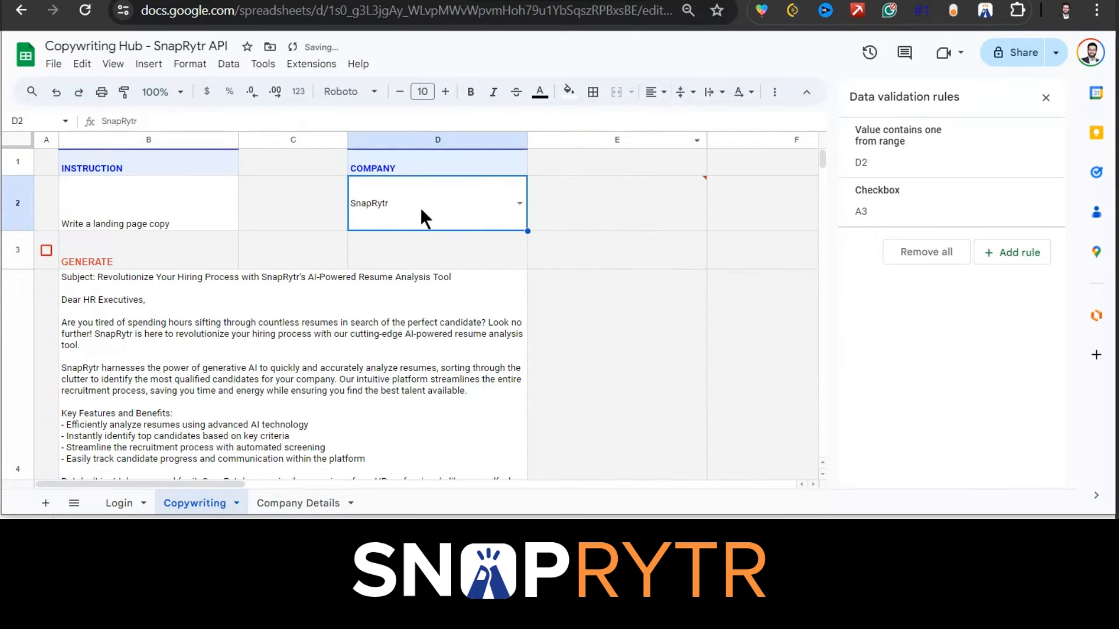
{"action": "left_click", "coordinate": [161, 197]}
{"action": "left_click", "coordinate": [692, 96]}
{"action": "left_click", "coordinate": [707, 120]}
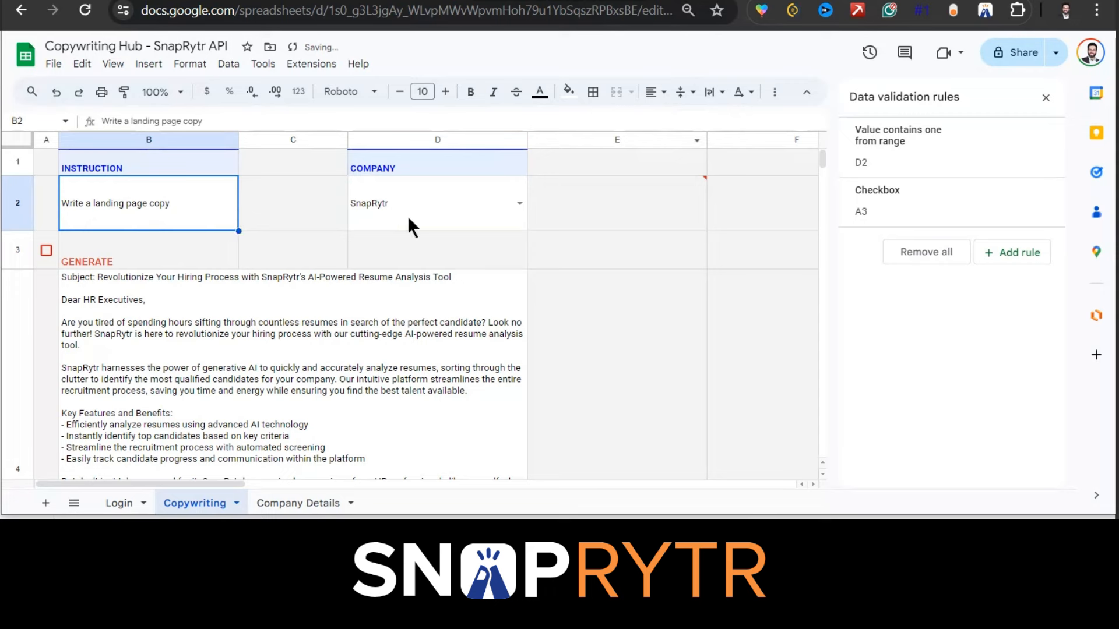
{"action": "left_click", "coordinate": [407, 216]}
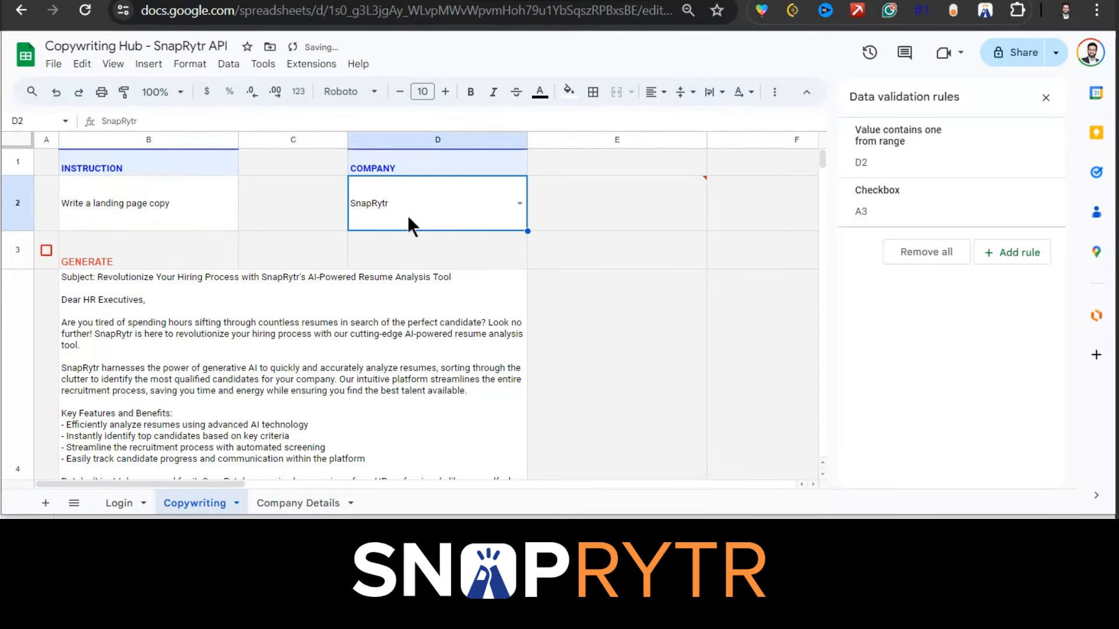
{"action": "left_click", "coordinate": [1046, 97]}
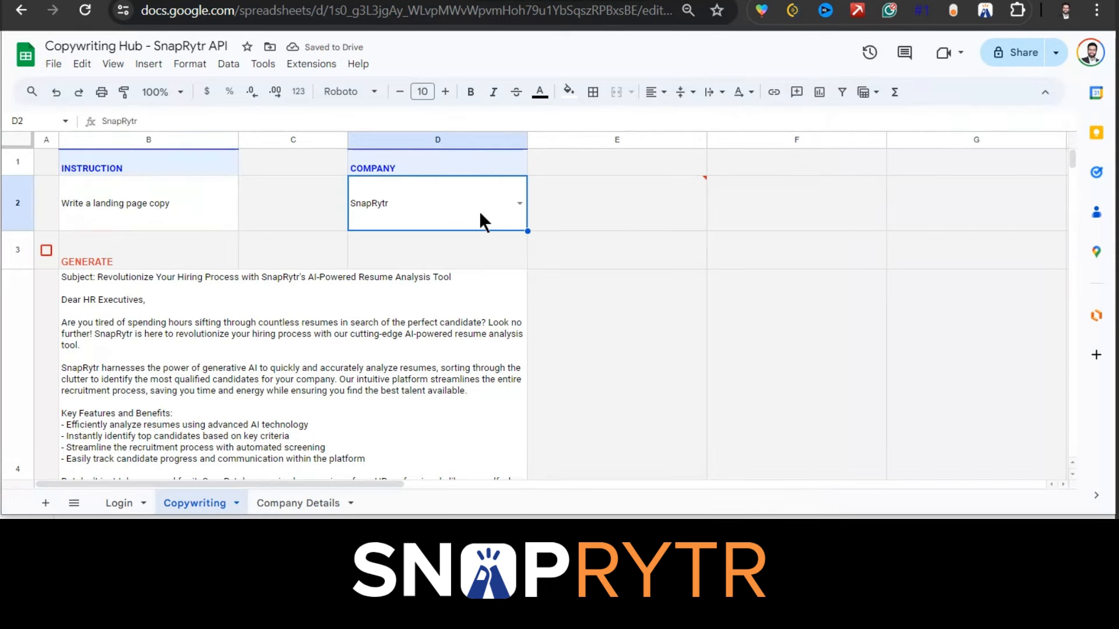
- Check the COMPANY dropdown's choices and add BBC.co as a company name in cell A3 of the Company Details sheet
{"action": "left_click", "coordinate": [518, 204]}
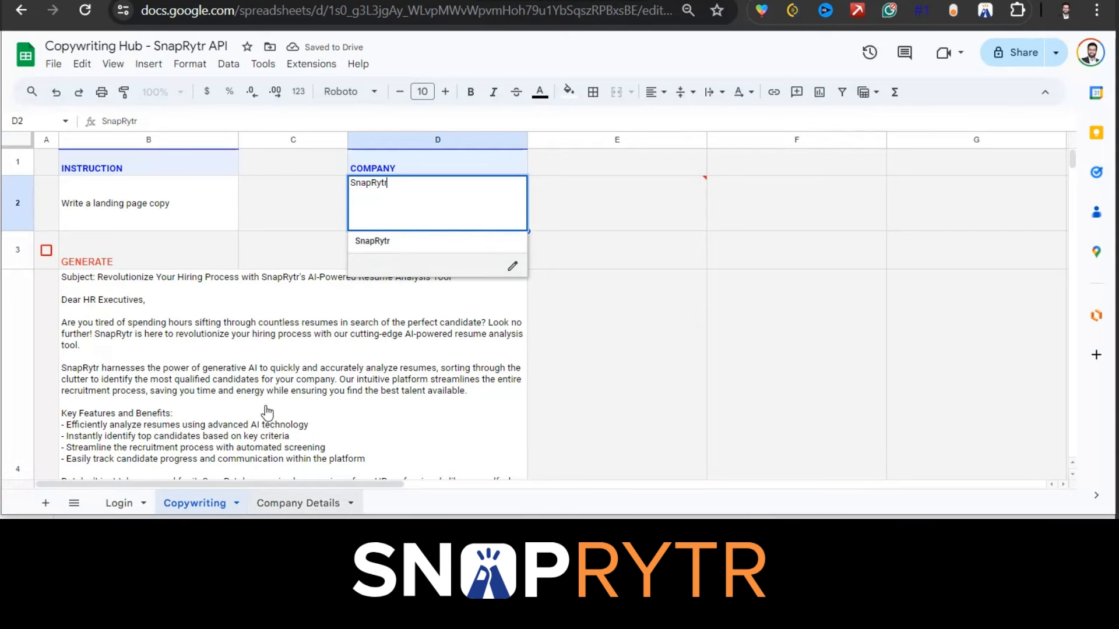
{"action": "left_click", "coordinate": [296, 503]}
{"action": "left_click", "coordinate": [95, 195]}
{"action": "type", "text": "BBC.co"}
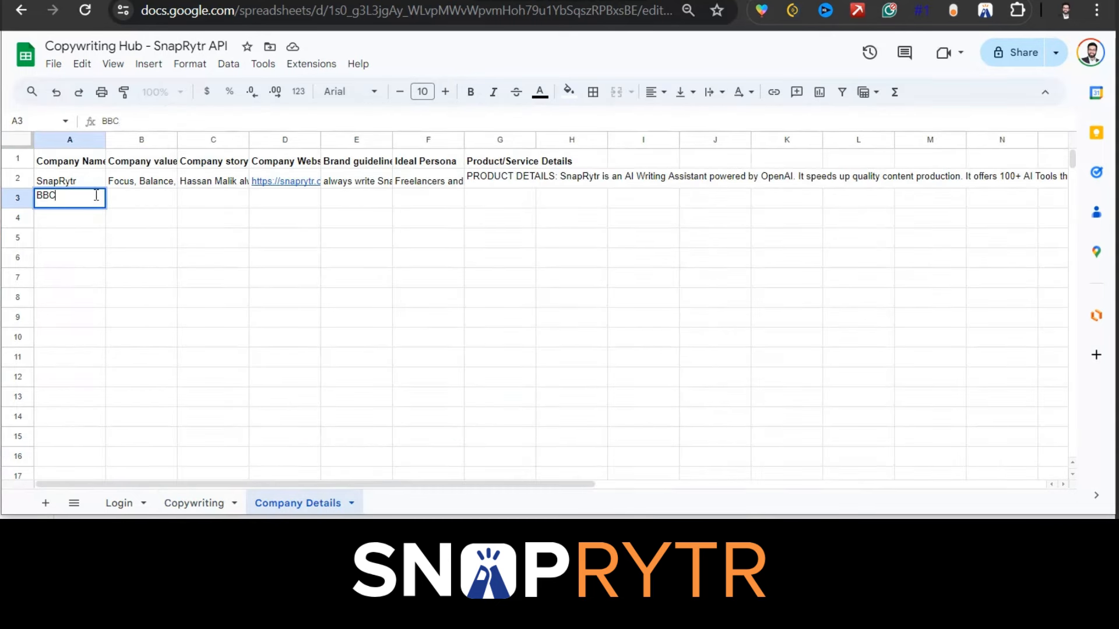
{"action": "key", "text": "Return"}
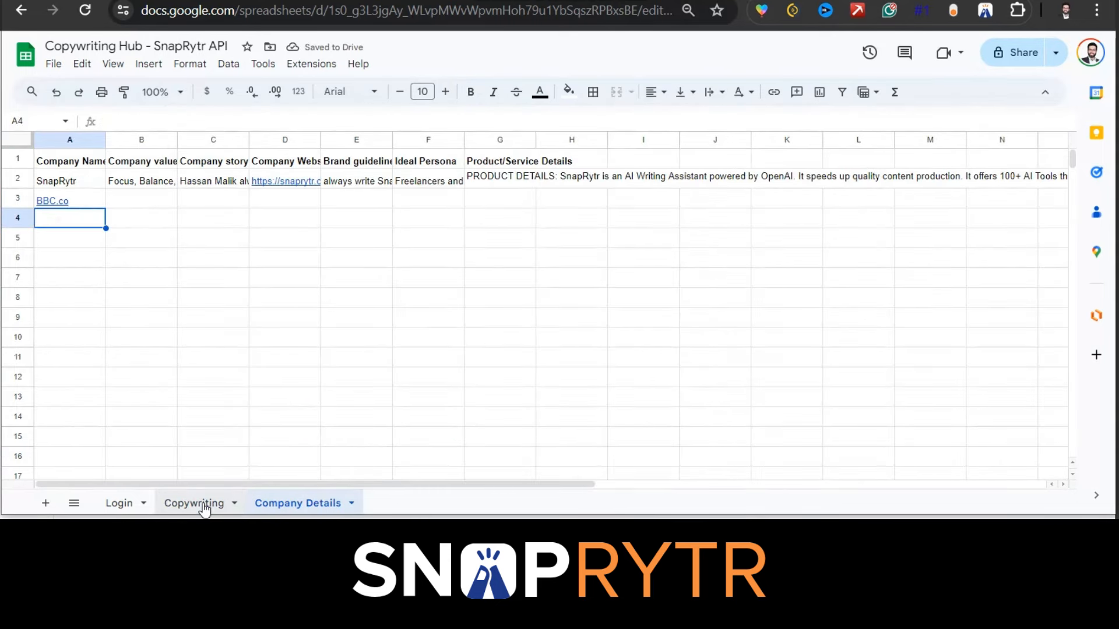
- Check the COMPANY dropdown on the Copywriting sheet, and review the detail cells beside BBC.co on the Company Details sheet
{"action": "left_click", "coordinate": [194, 503]}
{"action": "left_click", "coordinate": [518, 204]}
{"action": "left_click", "coordinate": [291, 204]}
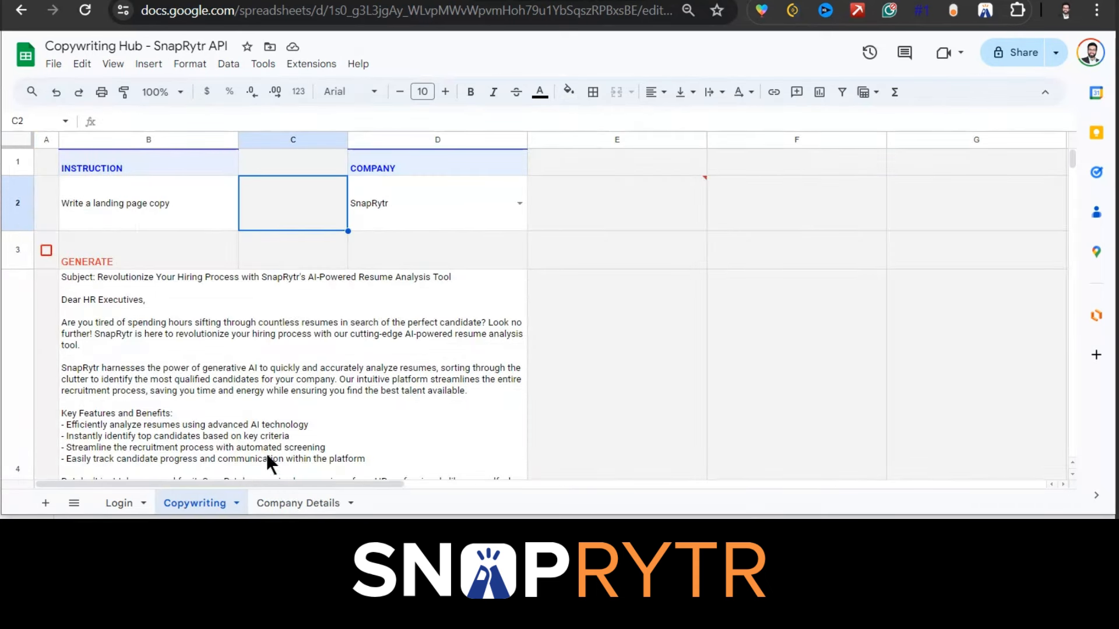
{"action": "left_click", "coordinate": [298, 503]}
{"action": "left_click", "coordinate": [133, 199]}
{"action": "left_click_drag", "start_coordinate": [133, 200], "coordinate": [166, 208]}
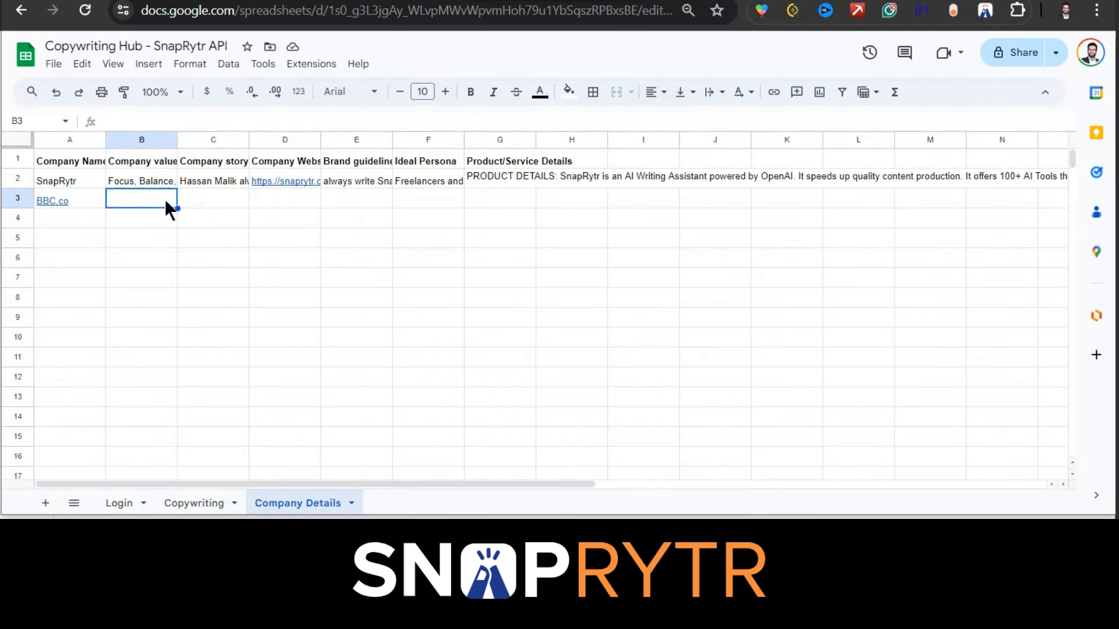
{"action": "left_click", "coordinate": [219, 198]}
{"action": "left_click", "coordinate": [362, 201]}
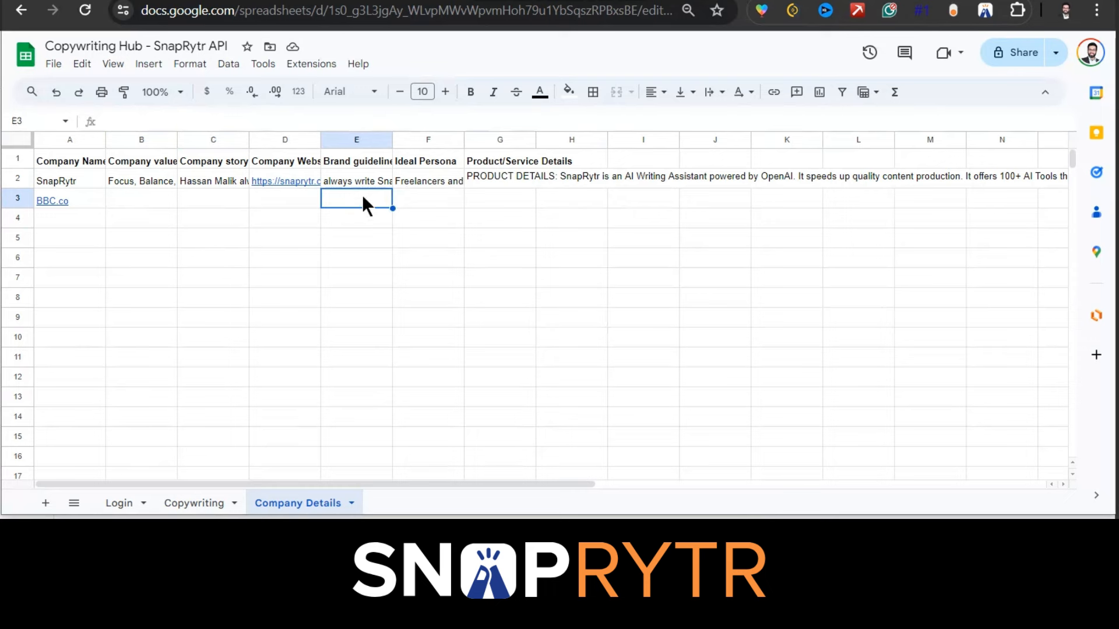
{"action": "left_click", "coordinate": [495, 199]}
- Delete the BBC.co entry from cell A3 of the Company Details sheet
{"action": "left_click", "coordinate": [89, 203]}
{"action": "left_click_drag", "start_coordinate": [134, 200], "coordinate": [574, 199]}
{"action": "left_click", "coordinate": [89, 203]}
{"action": "key", "text": "Delete"}
{"action": "left_click", "coordinate": [528, 406]}
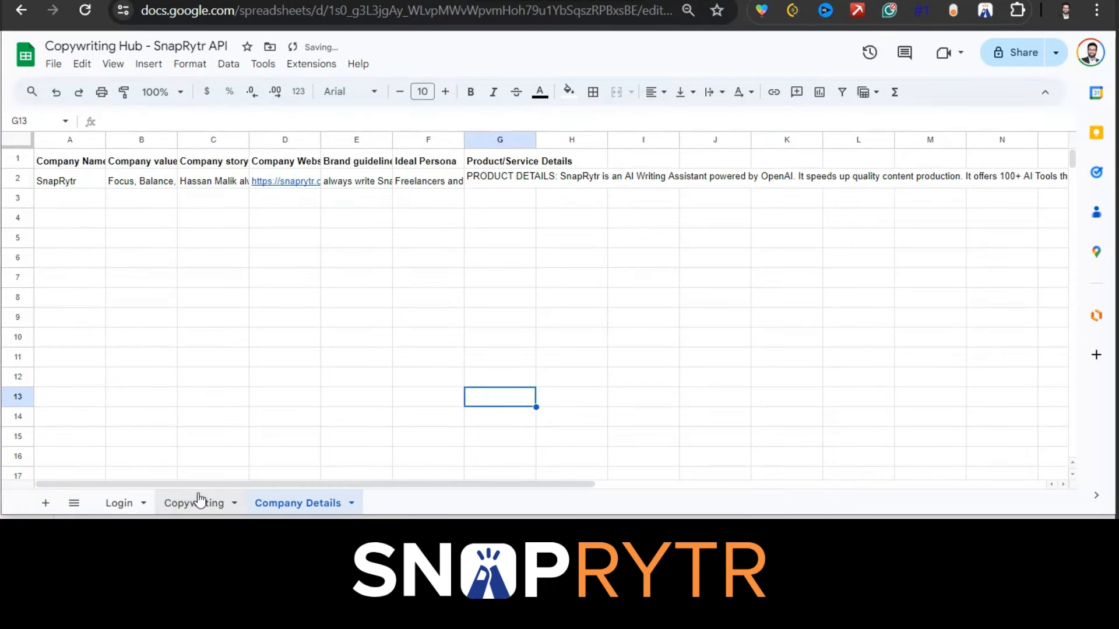
- Make the QUERY cell's text in E2 of the Copywriting sheet black and reset the text color across E2:G3
{"action": "left_click", "coordinate": [198, 504]}
{"action": "left_click", "coordinate": [610, 202]}
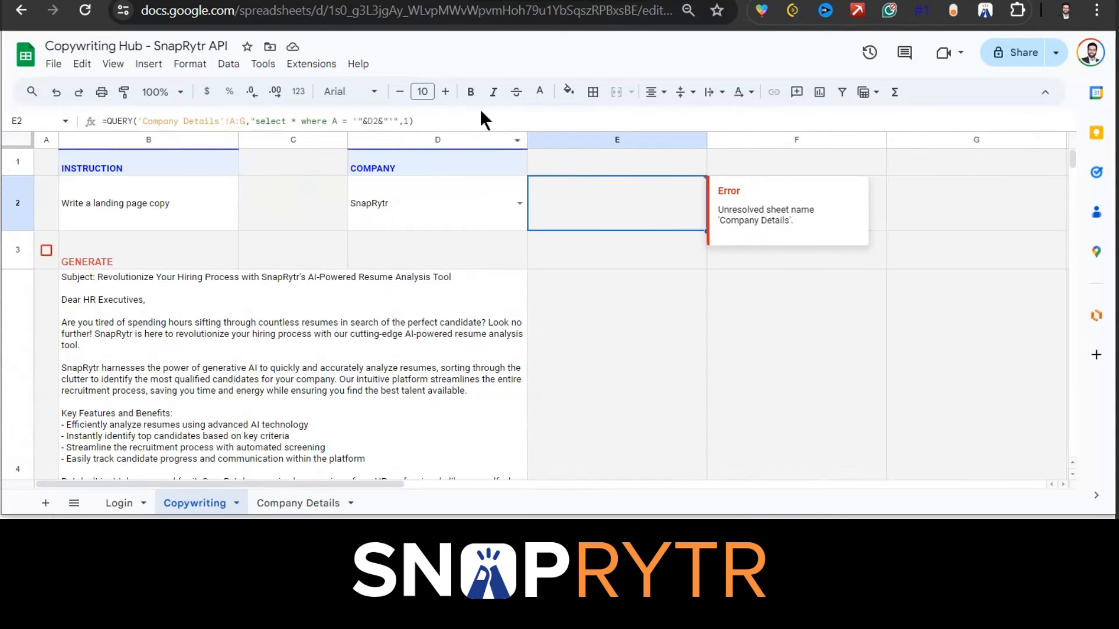
{"action": "left_click", "coordinate": [539, 91]}
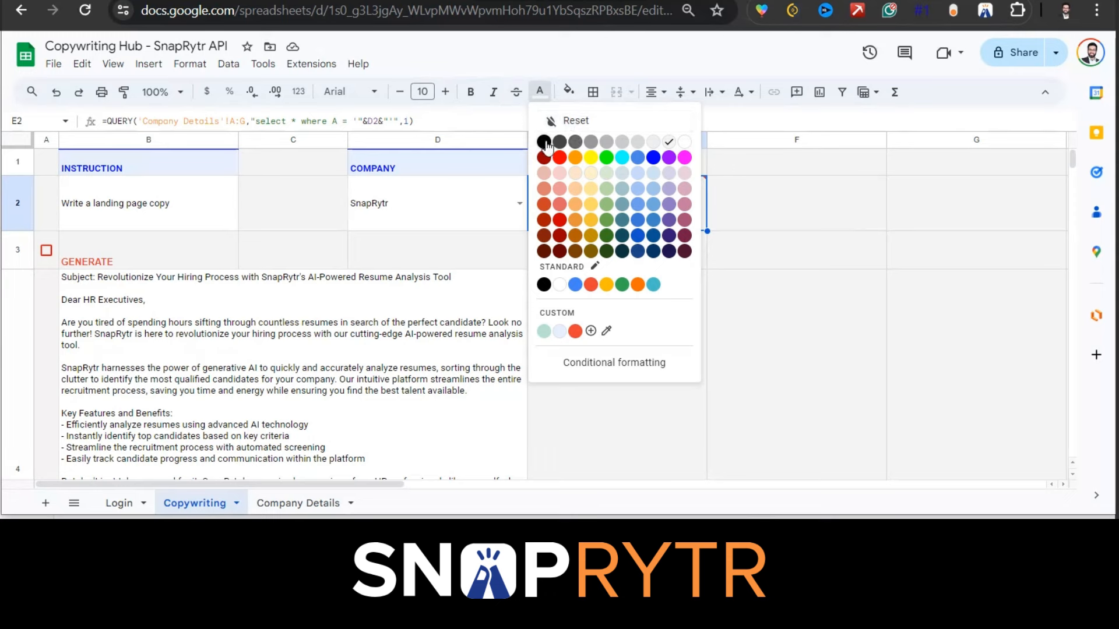
{"action": "left_click", "coordinate": [543, 141]}
{"action": "left_click_drag", "start_coordinate": [619, 247], "coordinate": [972, 229]}
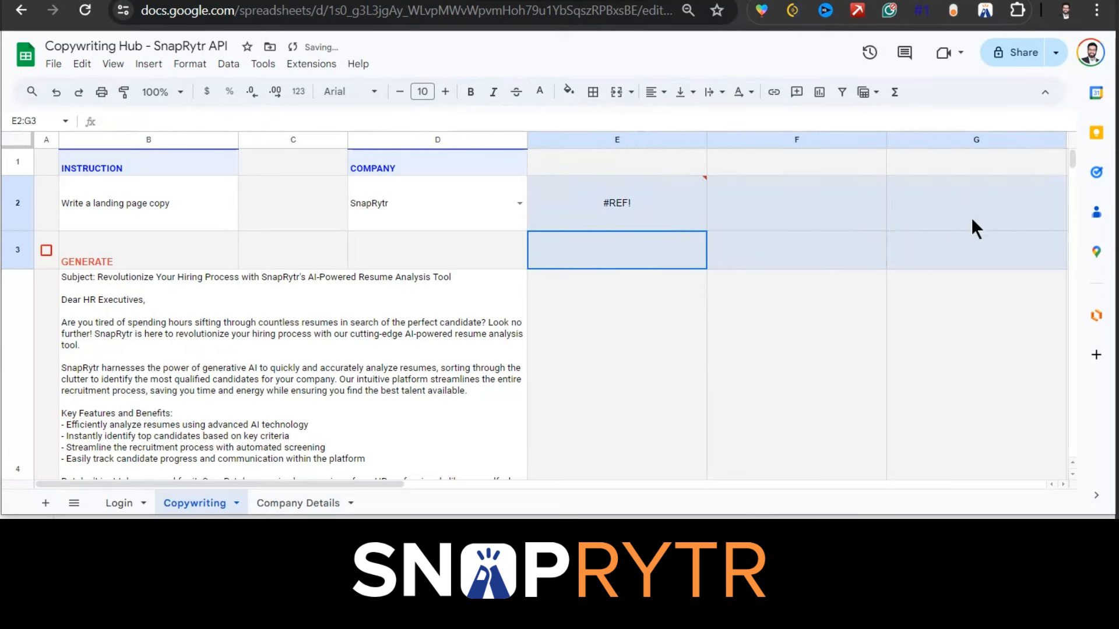
{"action": "left_click", "coordinate": [540, 92]}
{"action": "left_click", "coordinate": [551, 120]}
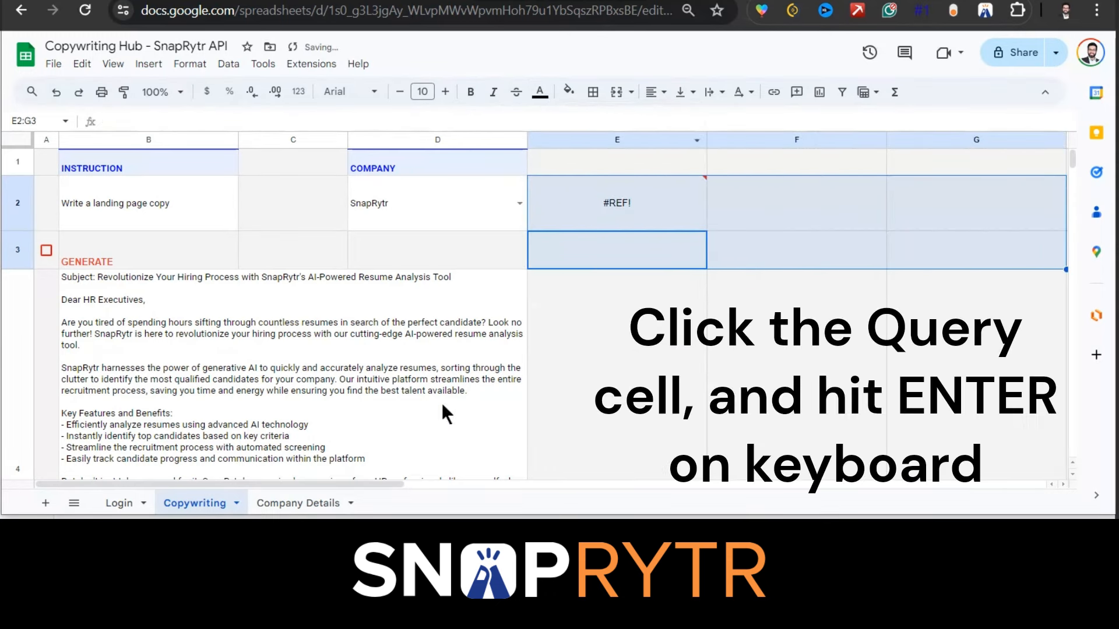
{"action": "left_click", "coordinate": [595, 312]}
- Re-enter the unchanged QUERY formula in cell E2 to refresh the lookup from the Company Details sheet
{"action": "left_click", "coordinate": [642, 186]}
{"action": "key", "text": "Return"}
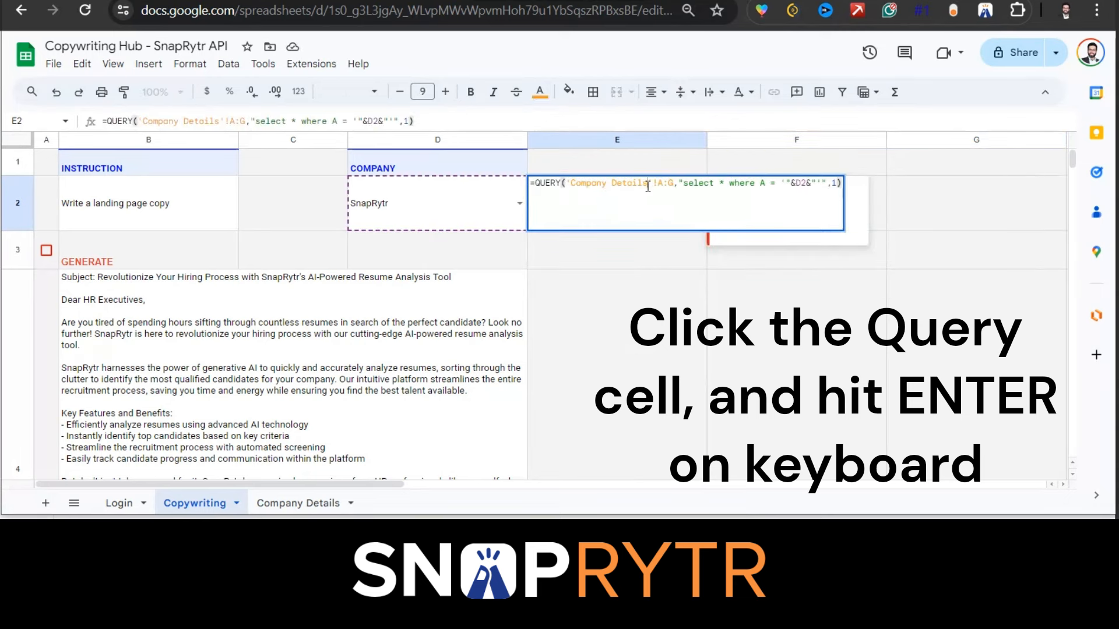
{"action": "key", "text": "Return"}
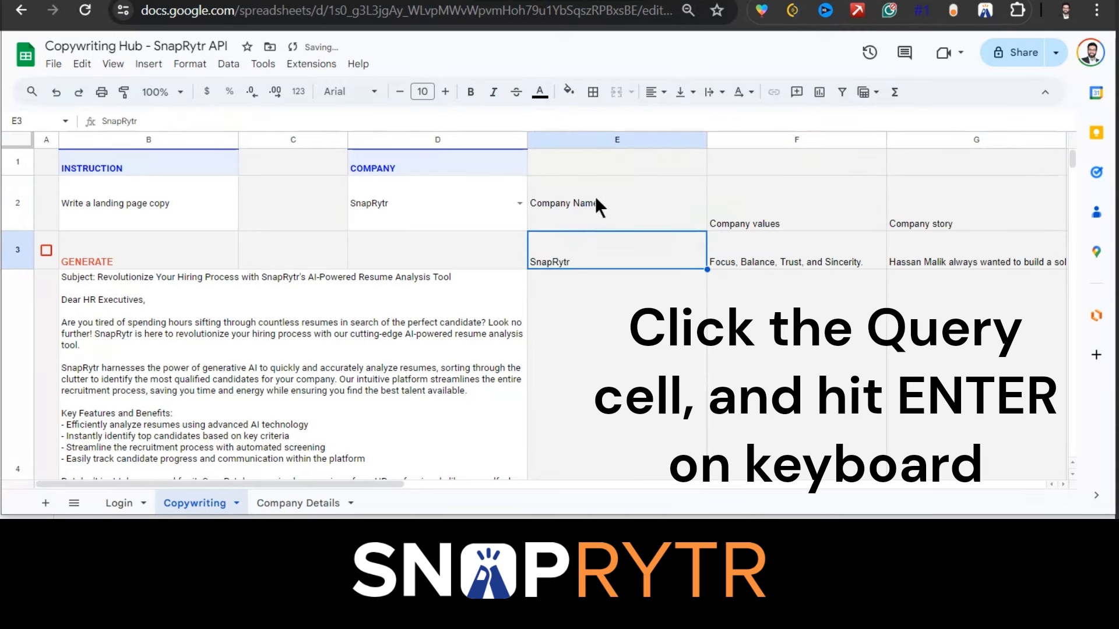
- Compare the company details pulled in from cell E2 on the Copywriting sheet with row 2 of the Company Details sheet
{"action": "left_click_drag", "start_coordinate": [596, 203], "coordinate": [1002, 252]}
{"action": "left_click", "coordinate": [669, 246]}
{"action": "left_click", "coordinate": [298, 502]}
{"action": "left_click", "coordinate": [119, 193]}
{"action": "left_click_drag", "start_coordinate": [117, 181], "coordinate": [644, 182]}
{"action": "left_click", "coordinate": [198, 503]}
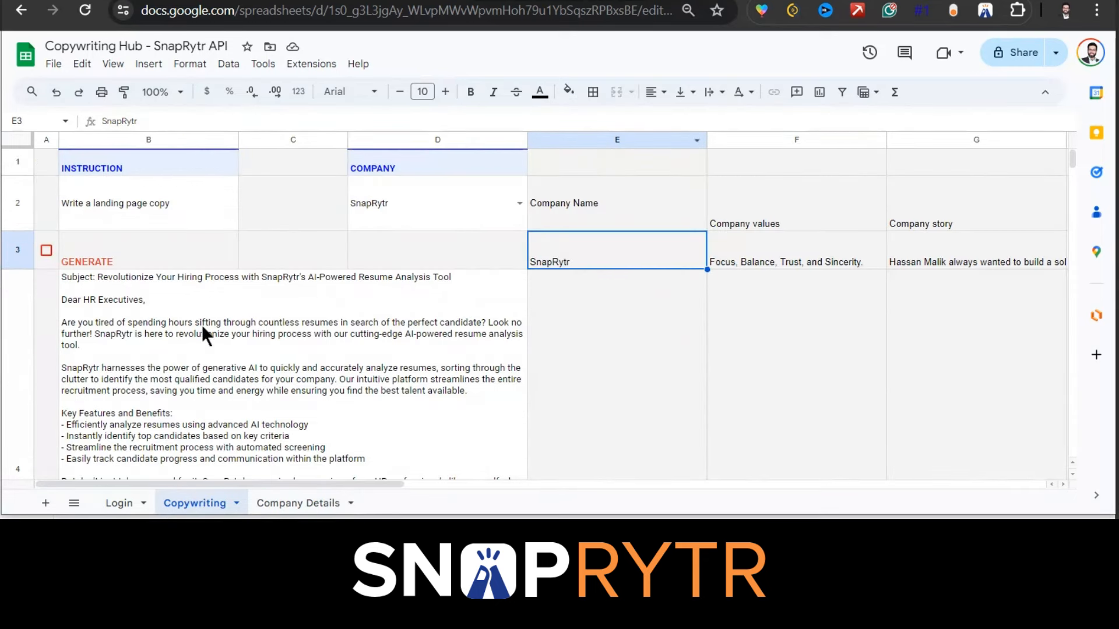
{"action": "left_click", "coordinate": [180, 218]}
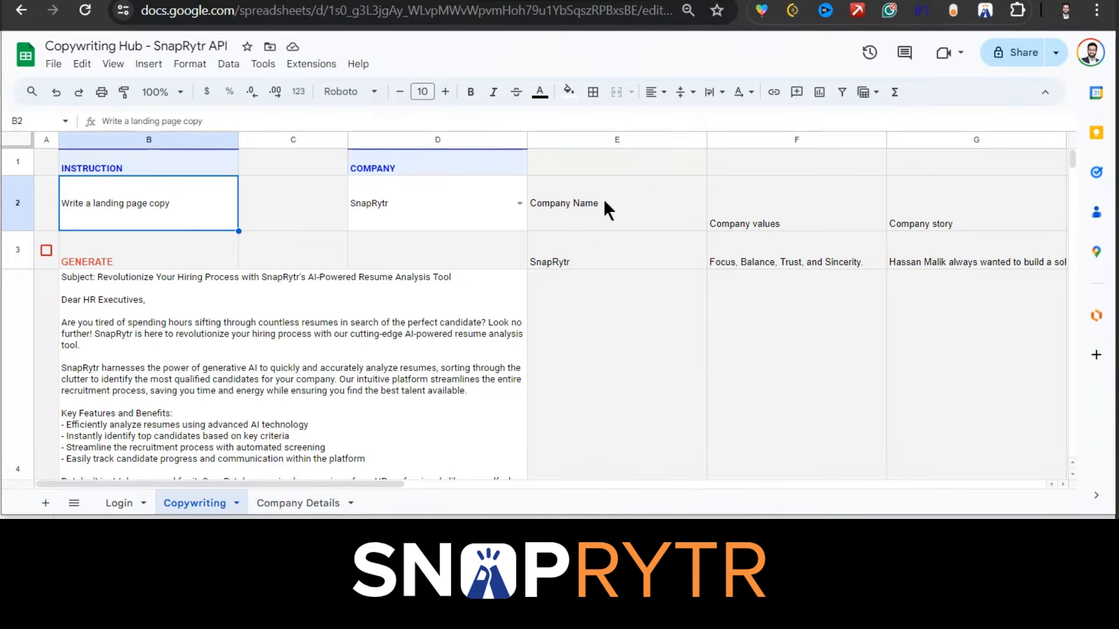
{"action": "left_click_drag", "start_coordinate": [603, 198], "coordinate": [932, 257]}
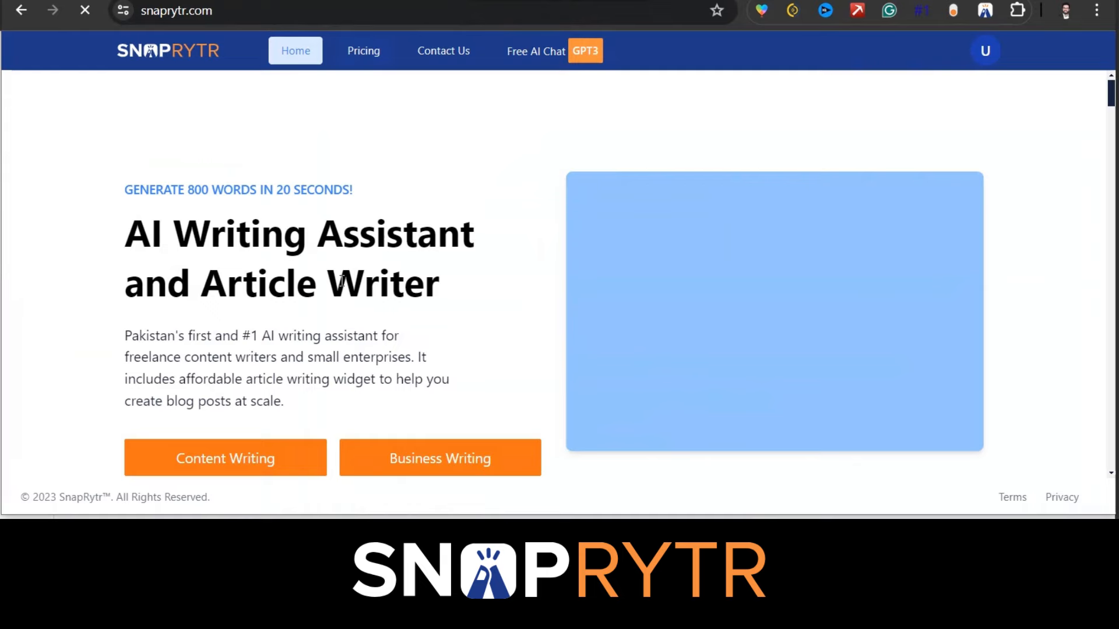
- Find the Copywriting Hub widget in SnapRytr's content writing section and inspect its Company Details and Instruction input fields
{"action": "left_click", "coordinate": [225, 458]}
{"action": "left_click", "coordinate": [569, 138]}
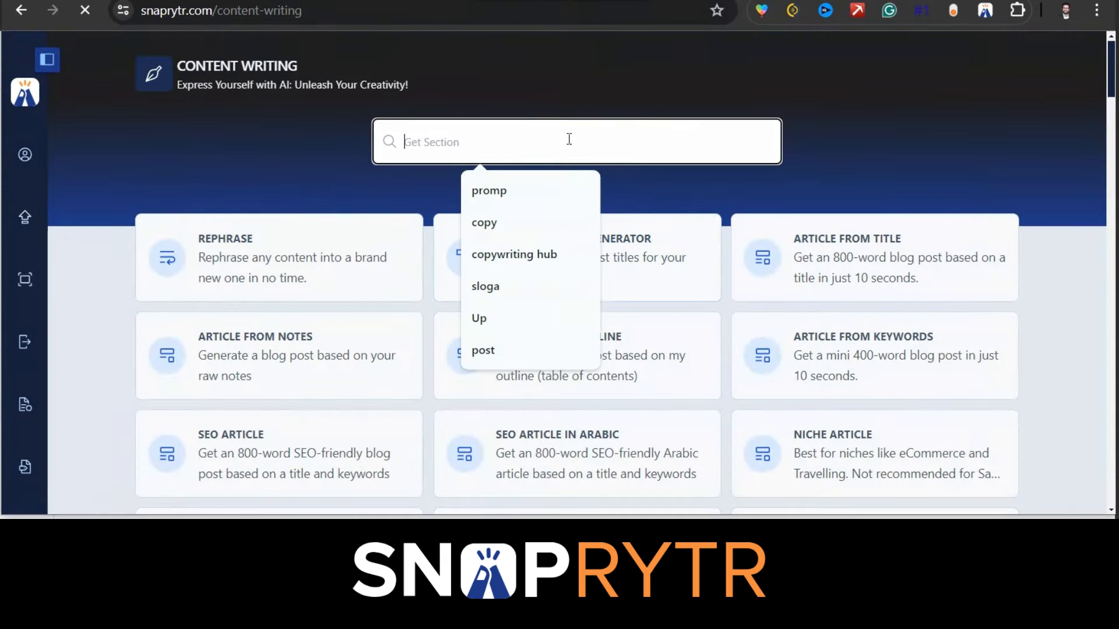
{"action": "type", "text": "copywriting hub"}
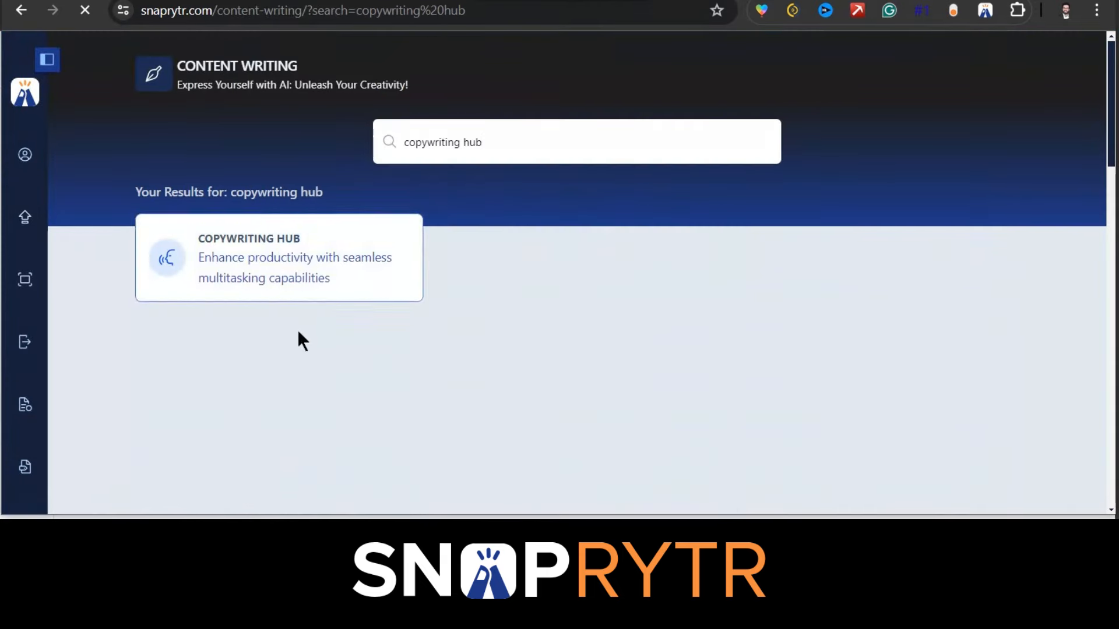
{"action": "left_click", "coordinate": [262, 243]}
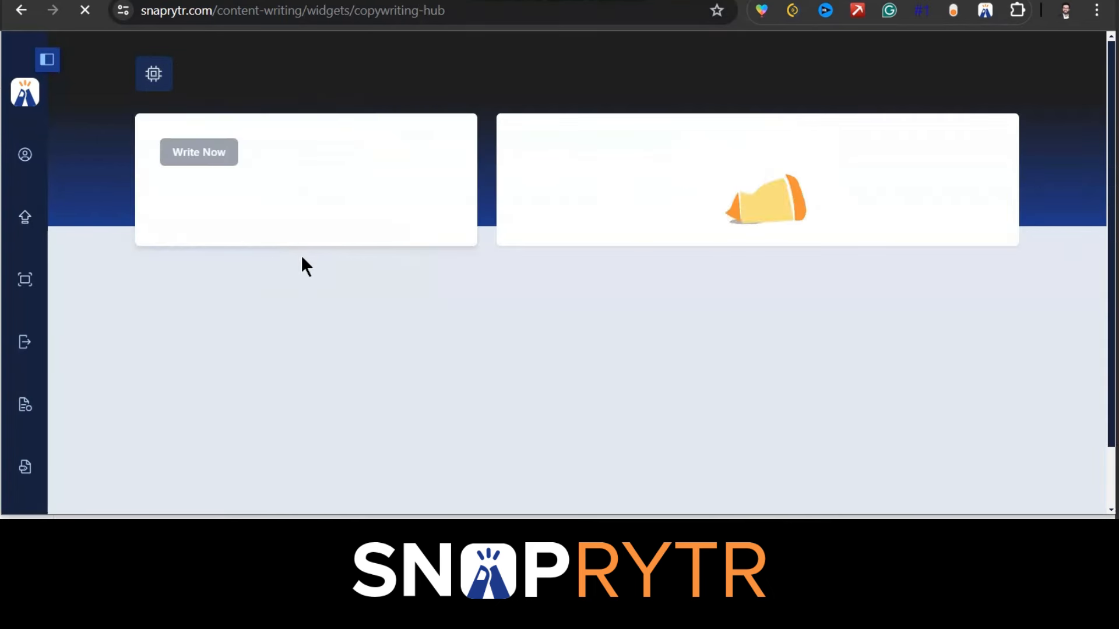
{"action": "left_click", "coordinate": [226, 184]}
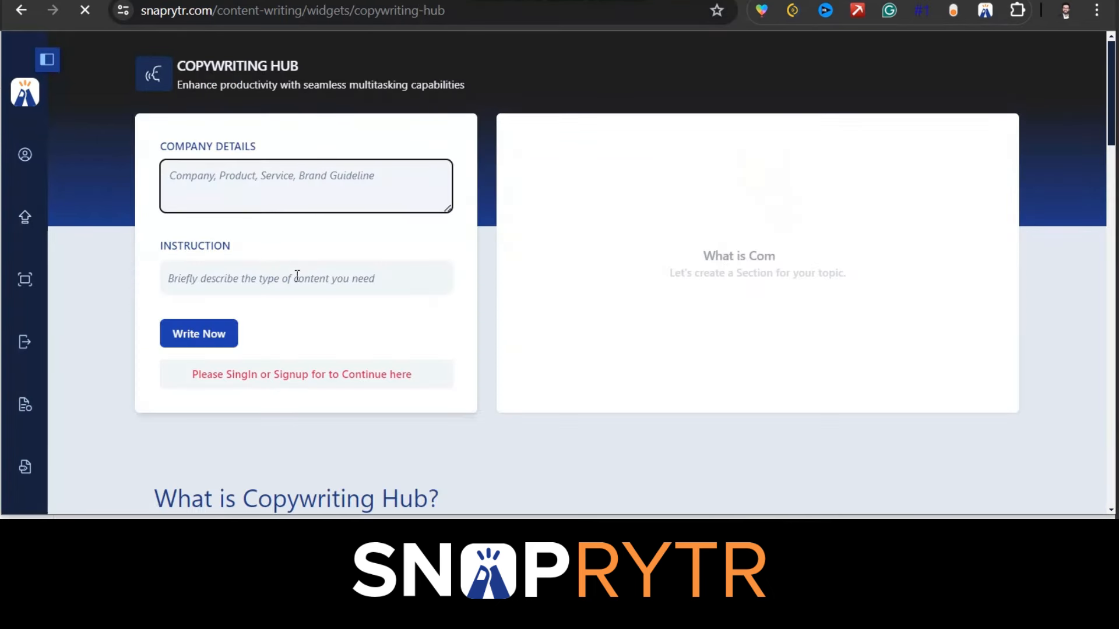
{"action": "left_click", "coordinate": [301, 277]}
- Set the text color of E2:G3 on the Copywriting sheet to light gray so the company details blend into the background
{"action": "left_click", "coordinate": [546, 189]}
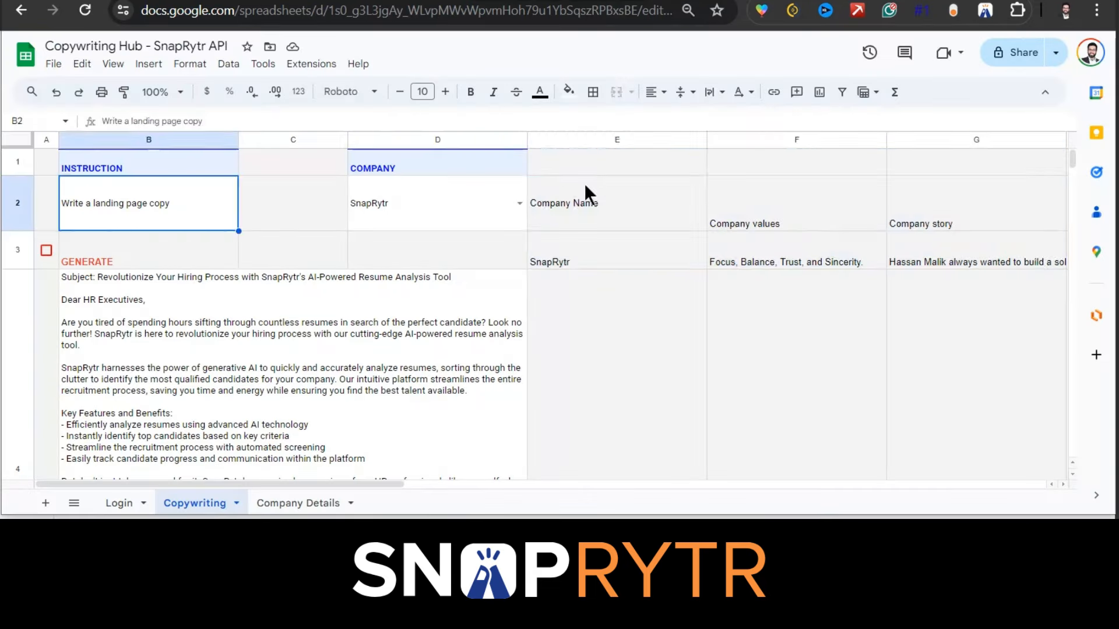
{"action": "left_click_drag", "start_coordinate": [584, 183], "coordinate": [1034, 246]}
{"action": "left_click", "coordinate": [539, 93]}
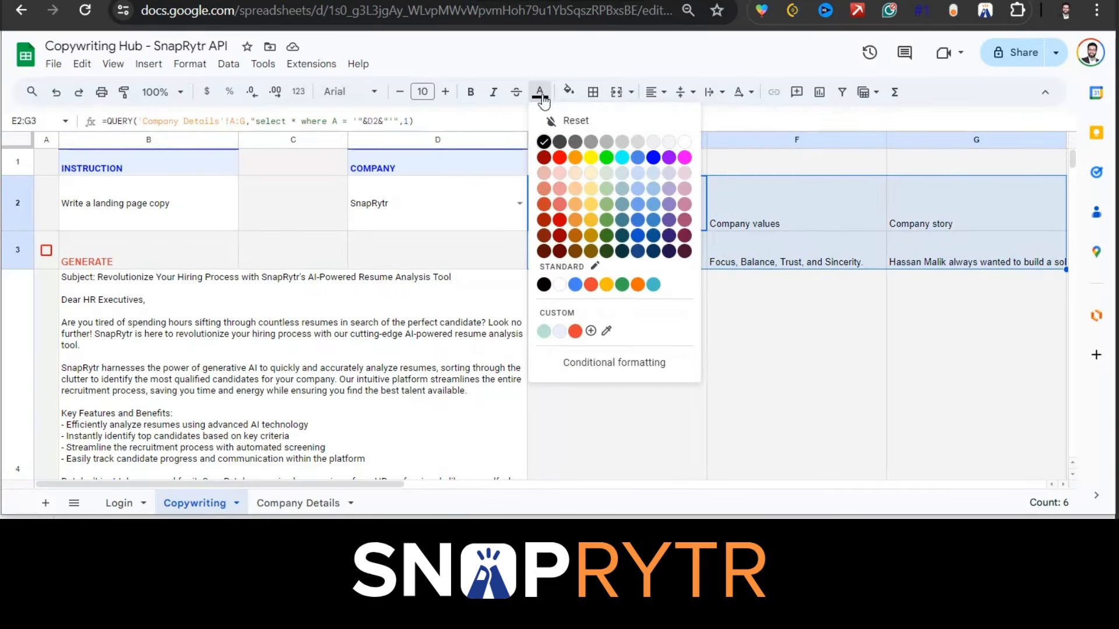
{"action": "left_click", "coordinate": [671, 143]}
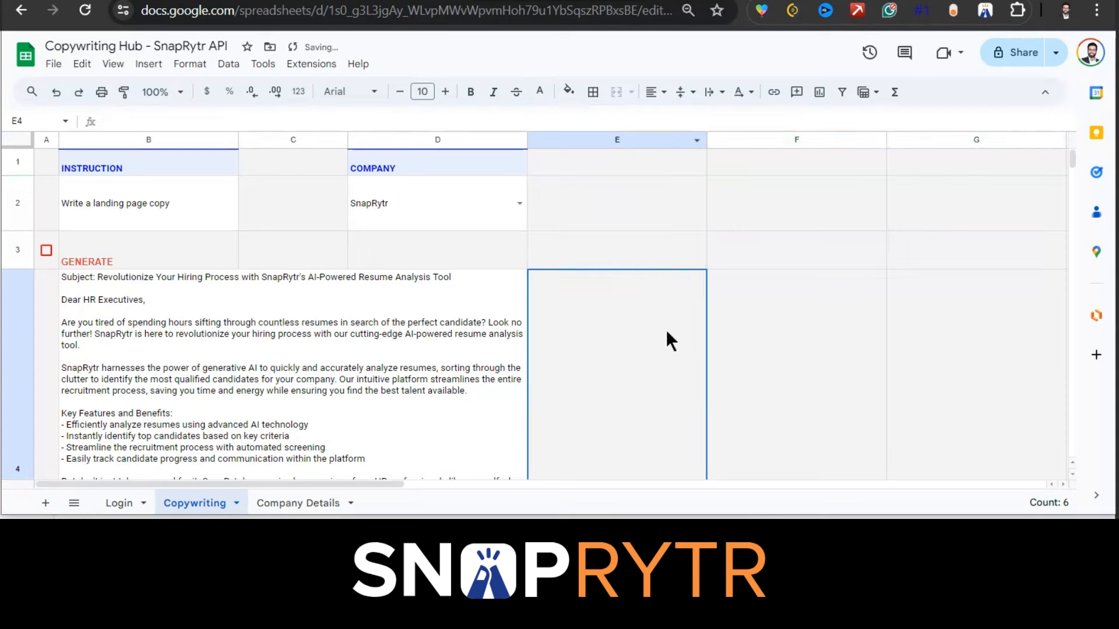
{"action": "left_click", "coordinate": [586, 212]}
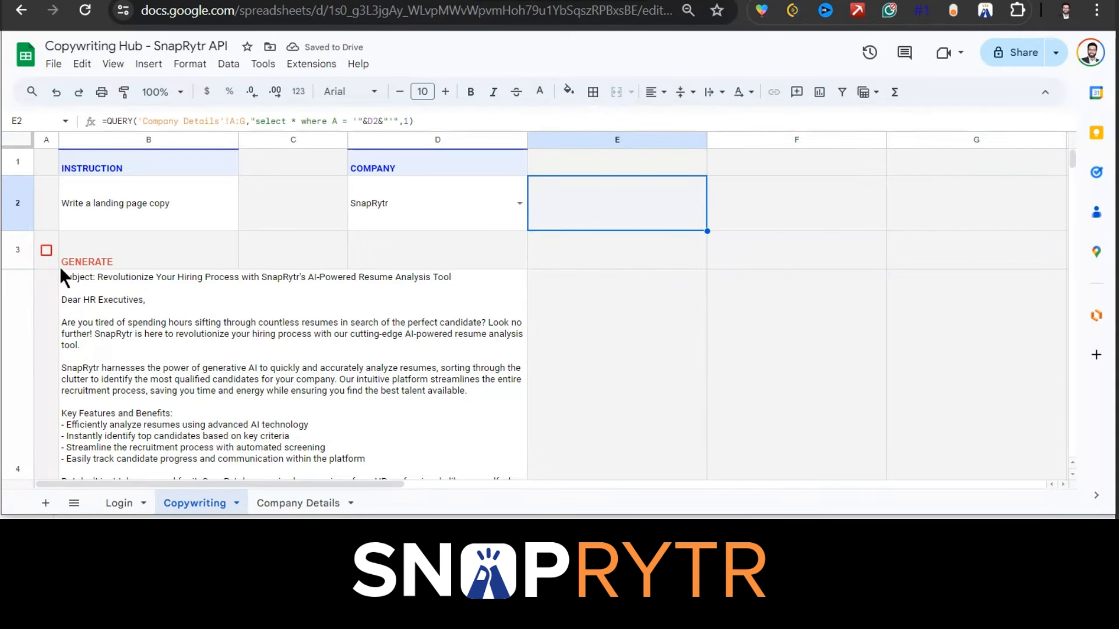
- Generate the landing page copy for SnapRytr and open the merged result cell B4:D4 to read the full text
{"action": "left_click", "coordinate": [46, 250]}
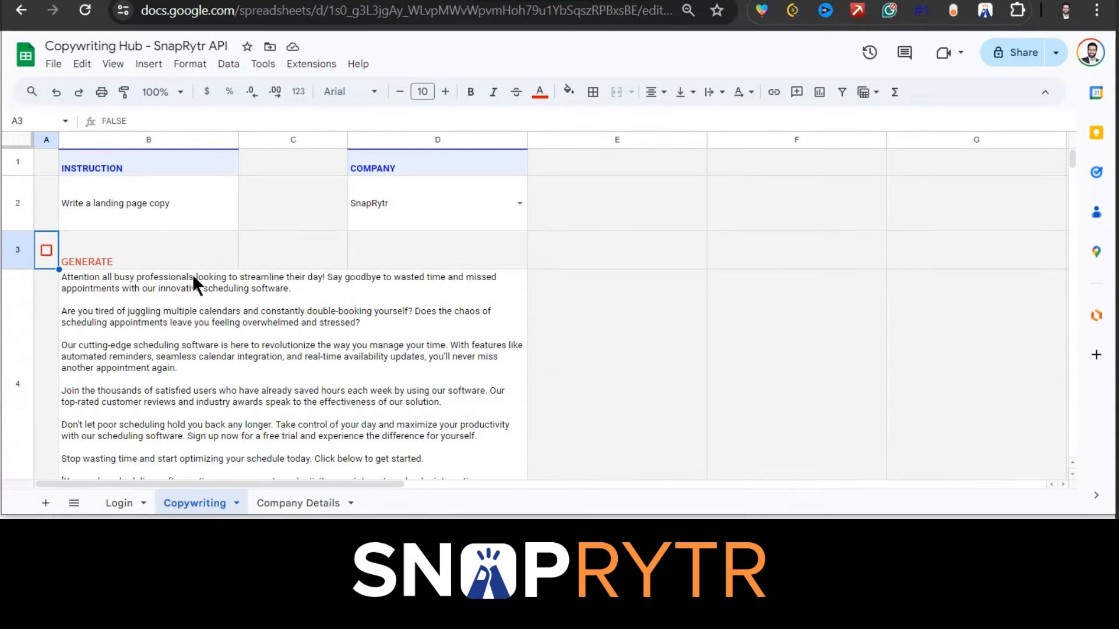
{"action": "left_click", "coordinate": [193, 298]}
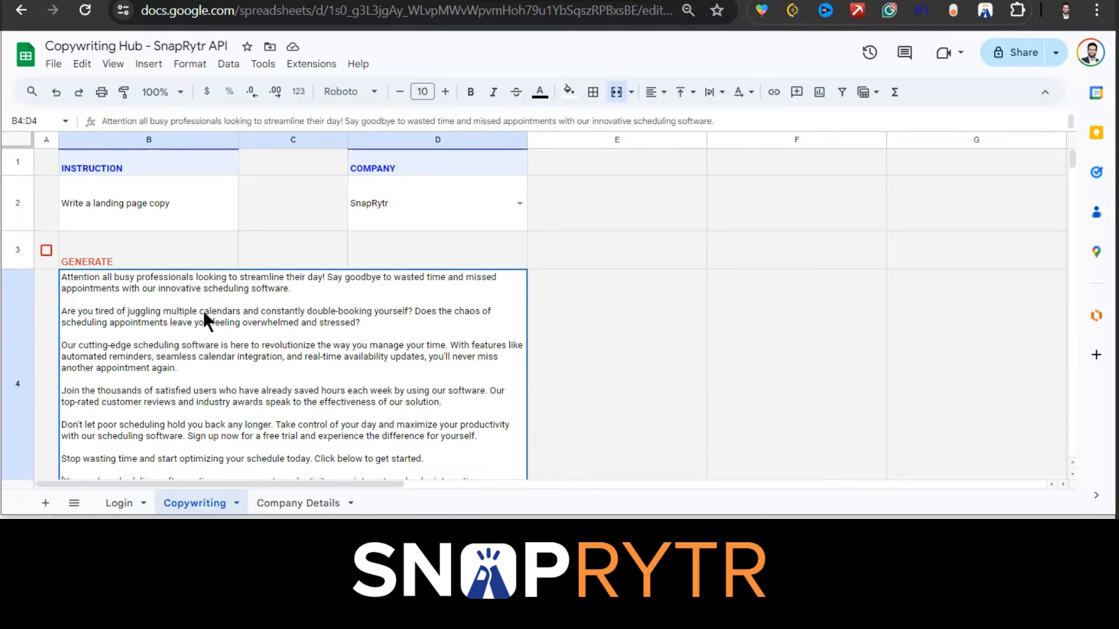
{"action": "double_click", "coordinate": [195, 334]}
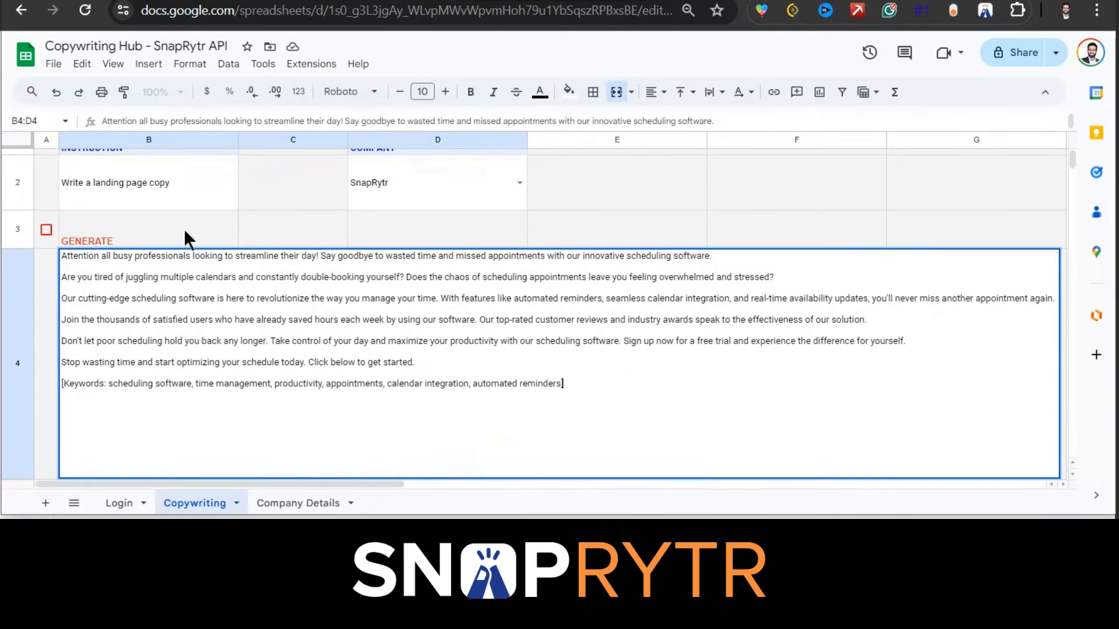
{"action": "key", "text": "Tab"}
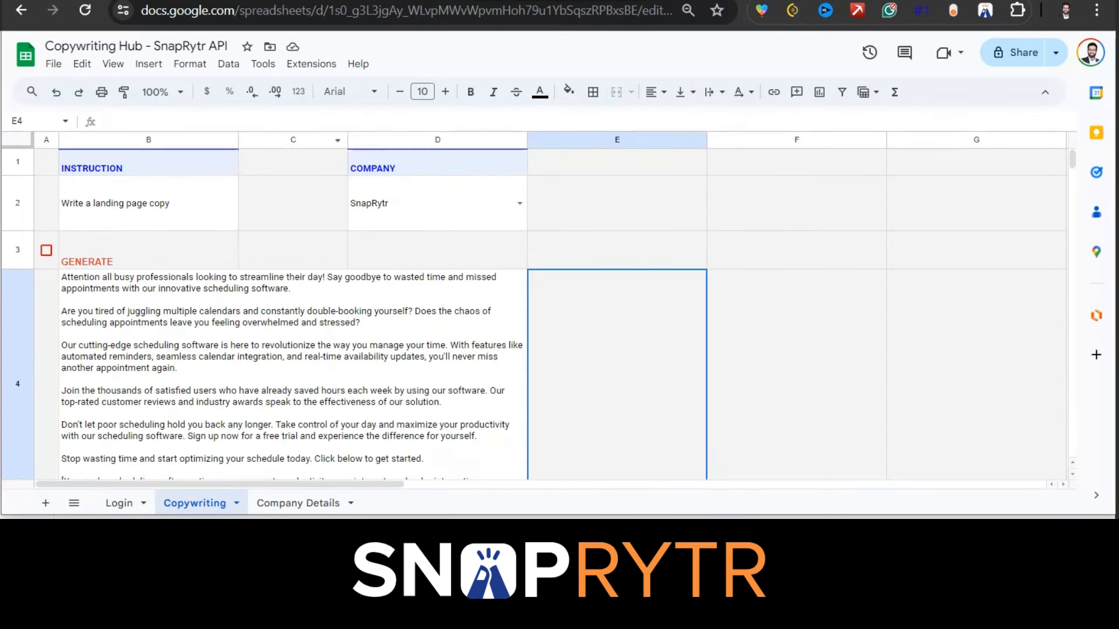
- In the Apps Script editor, examine the copywriting-hub API URL on line 2 and the response data parsing on line 185
{"action": "left_click", "coordinate": [356, 2]}
{"action": "left_click", "coordinate": [513, 221]}
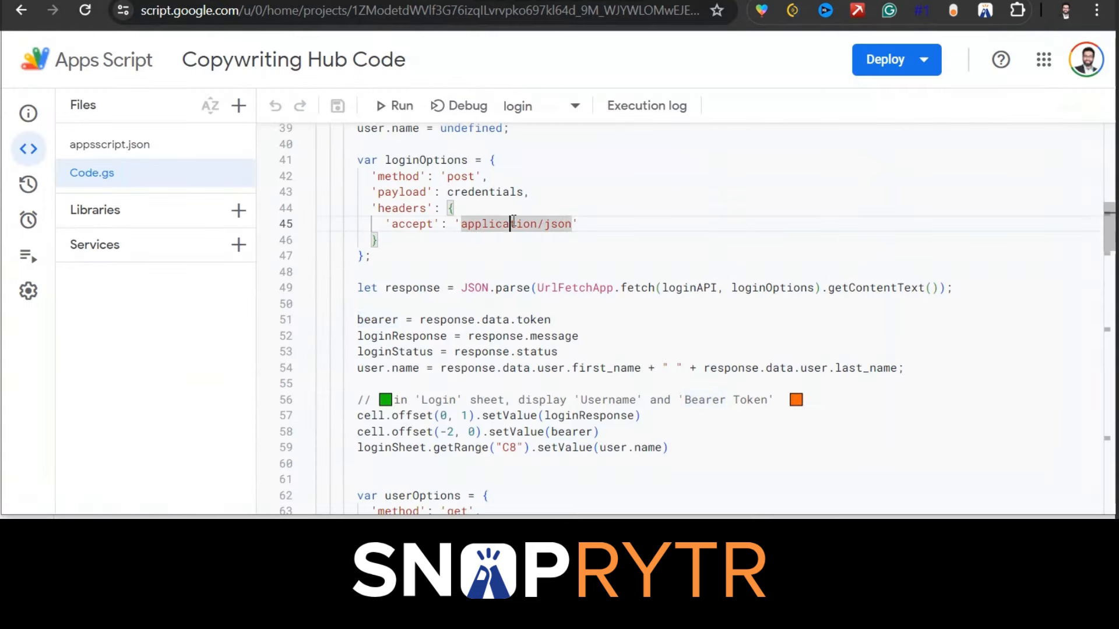
{"action": "key", "text": "ctrl+Home"}
{"action": "left_click_drag", "start_coordinate": [871, 149], "coordinate": [499, 147]}
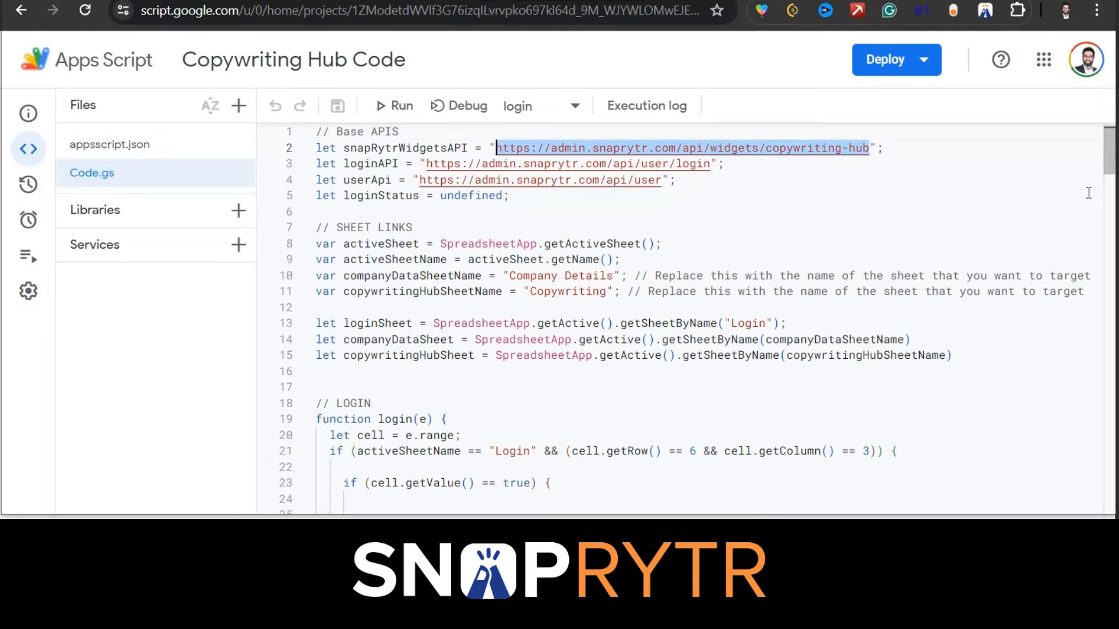
{"action": "left_click_drag", "start_coordinate": [1108, 166], "coordinate": [1106, 514]}
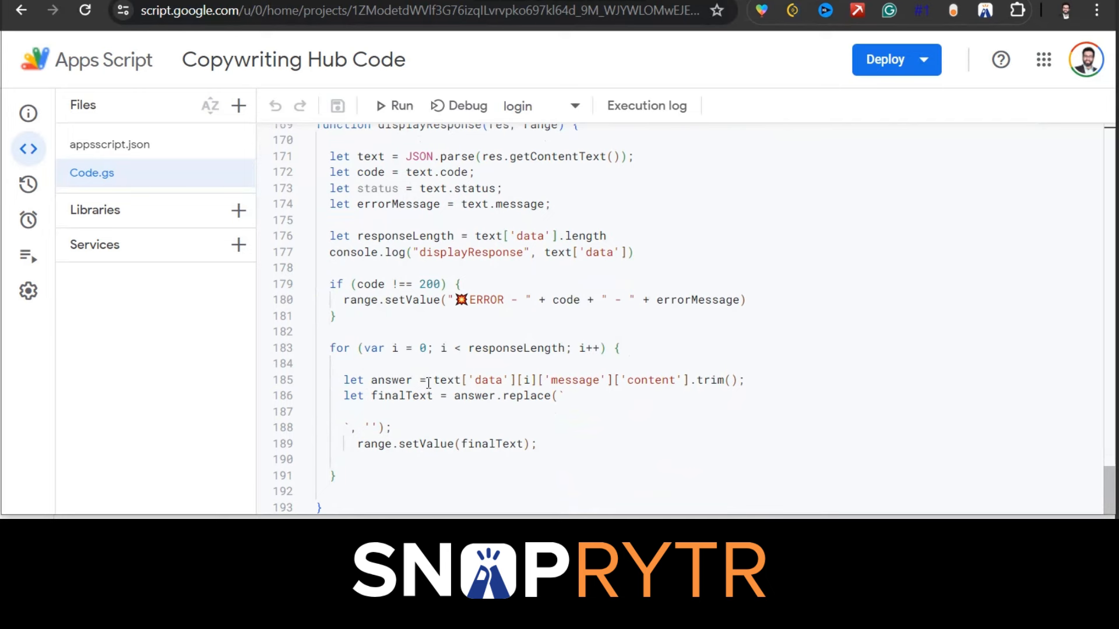
{"action": "double_click", "coordinate": [488, 380]}
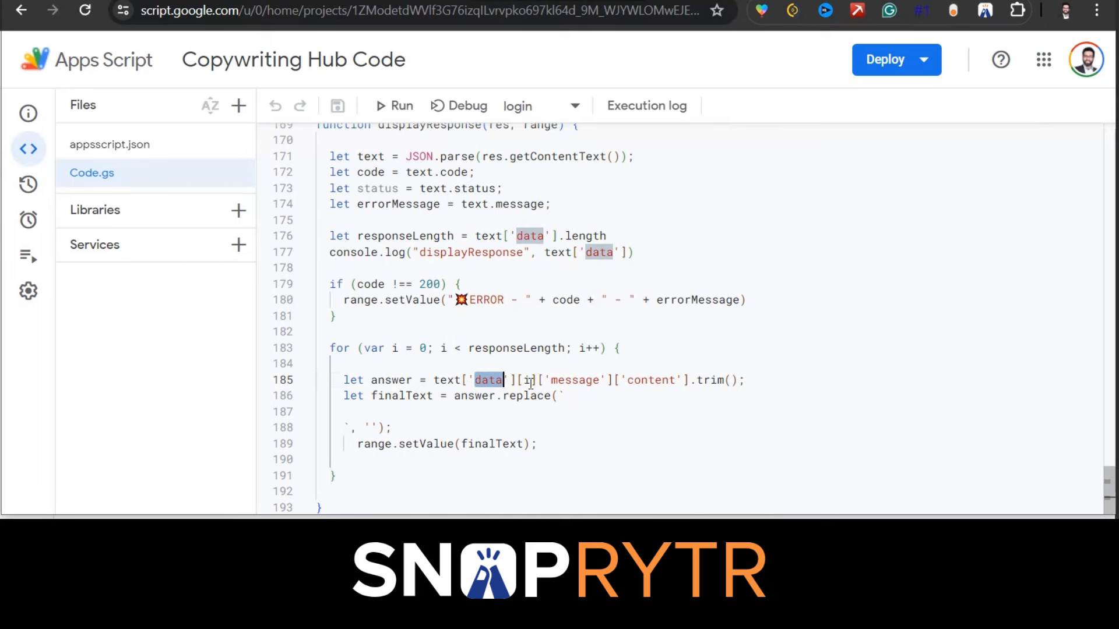
- Examine how the script's data object passes companyDataValues as 'text' and the instructions from cell B2 as 'brief'
{"action": "left_click_drag", "start_coordinate": [1107, 489], "coordinate": [1093, 428]}
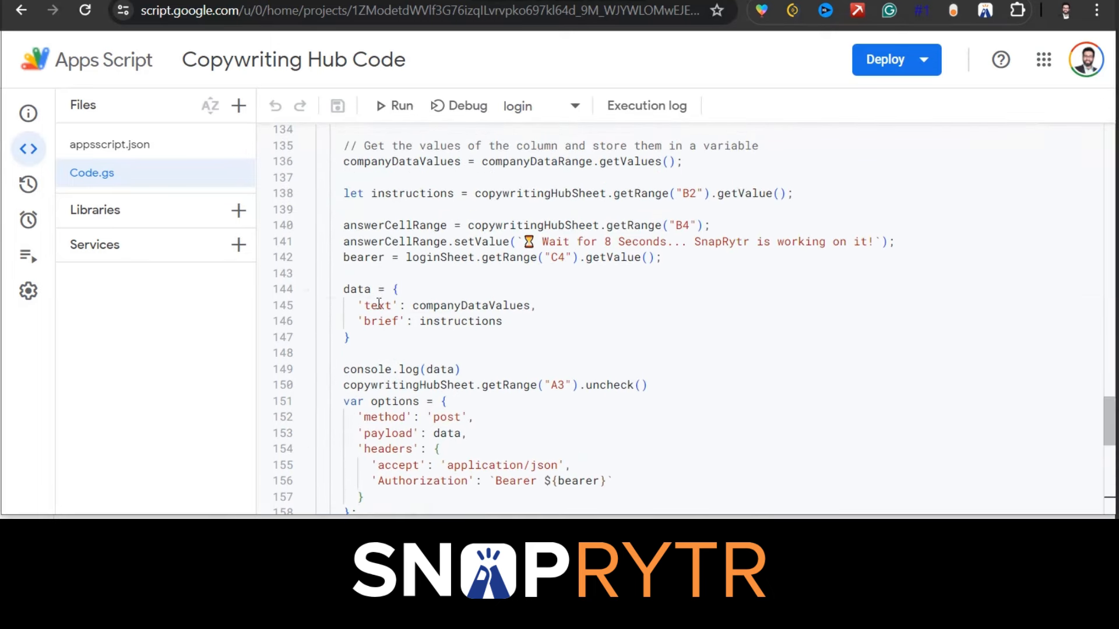
{"action": "double_click", "coordinate": [379, 305]}
{"action": "double_click", "coordinate": [383, 322]}
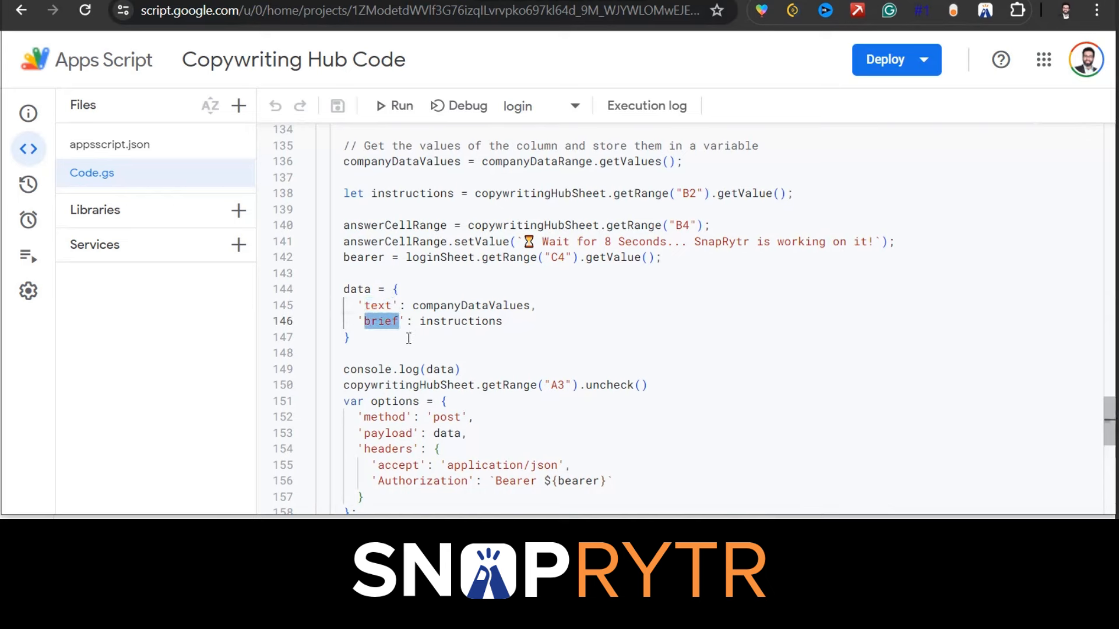
{"action": "double_click", "coordinate": [380, 305]}
{"action": "double_click", "coordinate": [444, 305]}
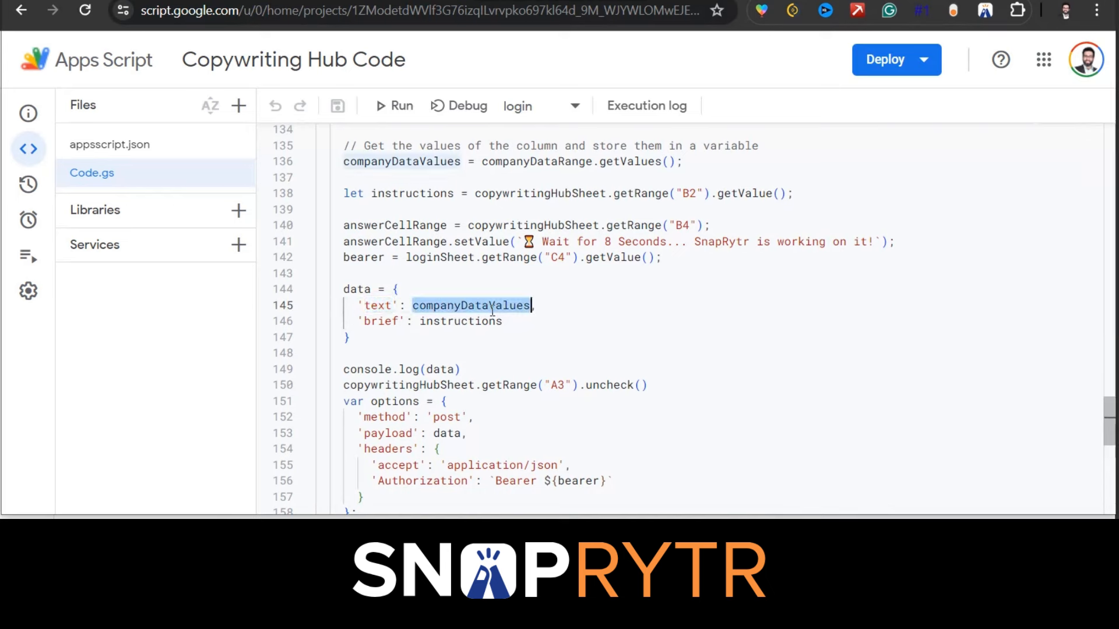
{"action": "double_click", "coordinate": [373, 321]}
{"action": "double_click", "coordinate": [461, 321]}
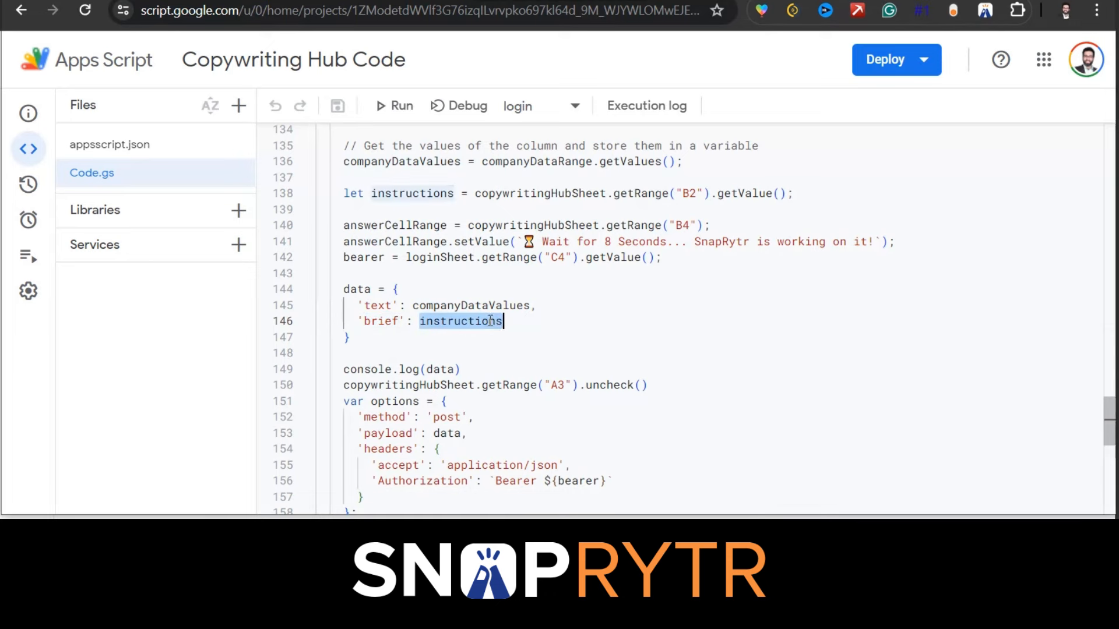
{"action": "left_click_drag", "start_coordinate": [793, 194], "coordinate": [476, 195]}
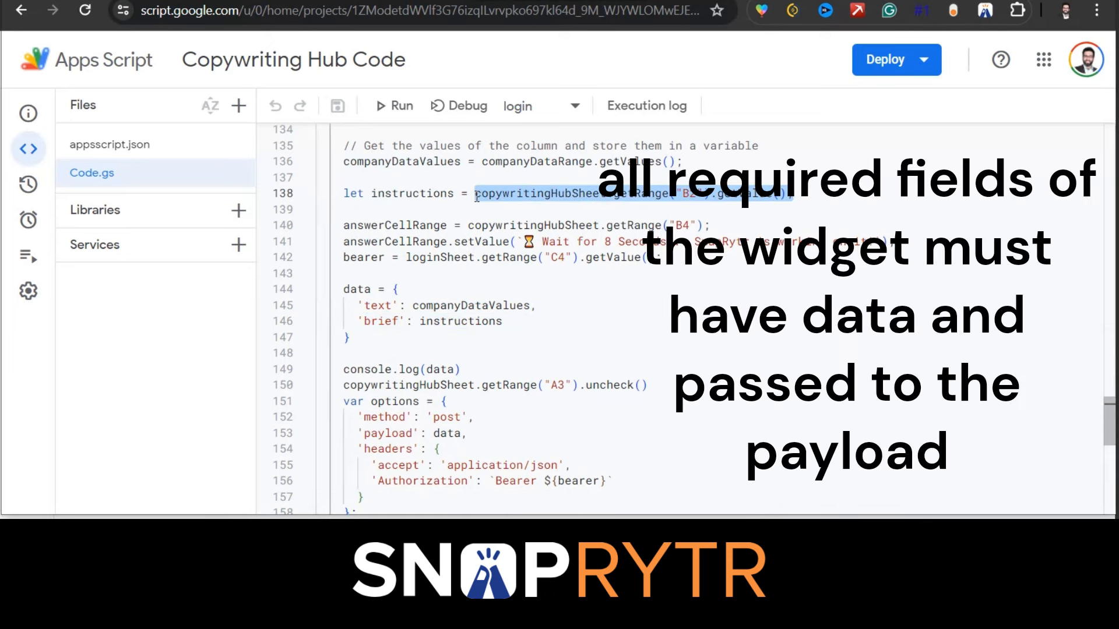
{"action": "left_click", "coordinate": [491, 304]}
{"action": "double_click", "coordinate": [493, 305]}
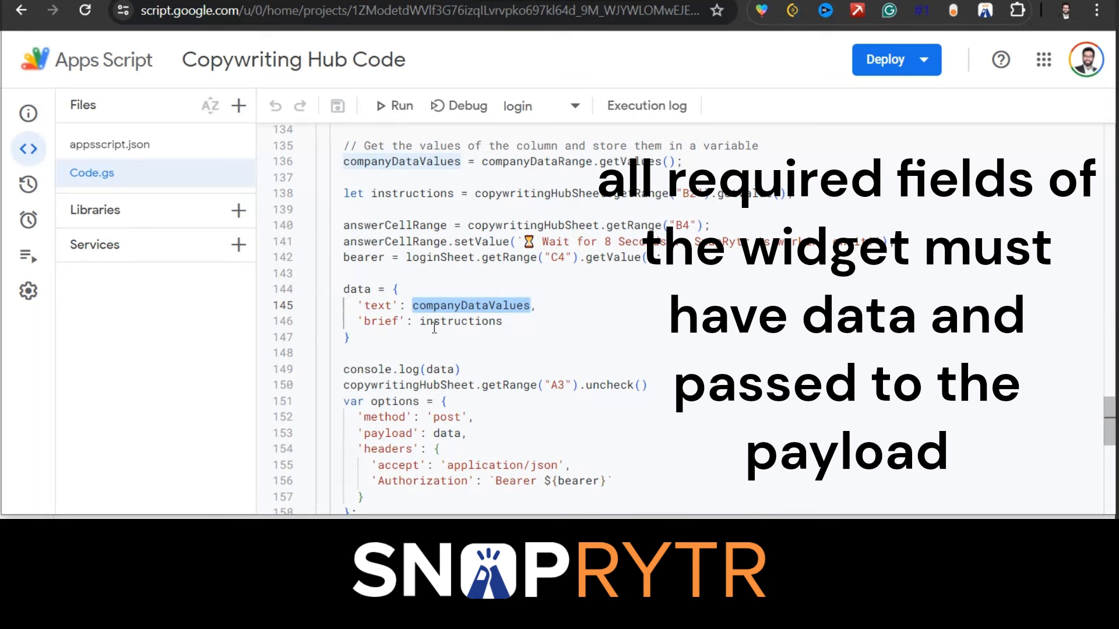
{"action": "left_click_drag", "start_coordinate": [428, 324], "coordinate": [357, 287]}
- Examine the request options block and the UrlFetchApp.fetch call that uses snapRytrWidgetsAPI and options
{"action": "left_click", "coordinate": [493, 432]}
{"action": "left_click_drag", "start_coordinate": [400, 402], "coordinate": [542, 430]}
{"action": "left_click", "coordinate": [552, 415]}
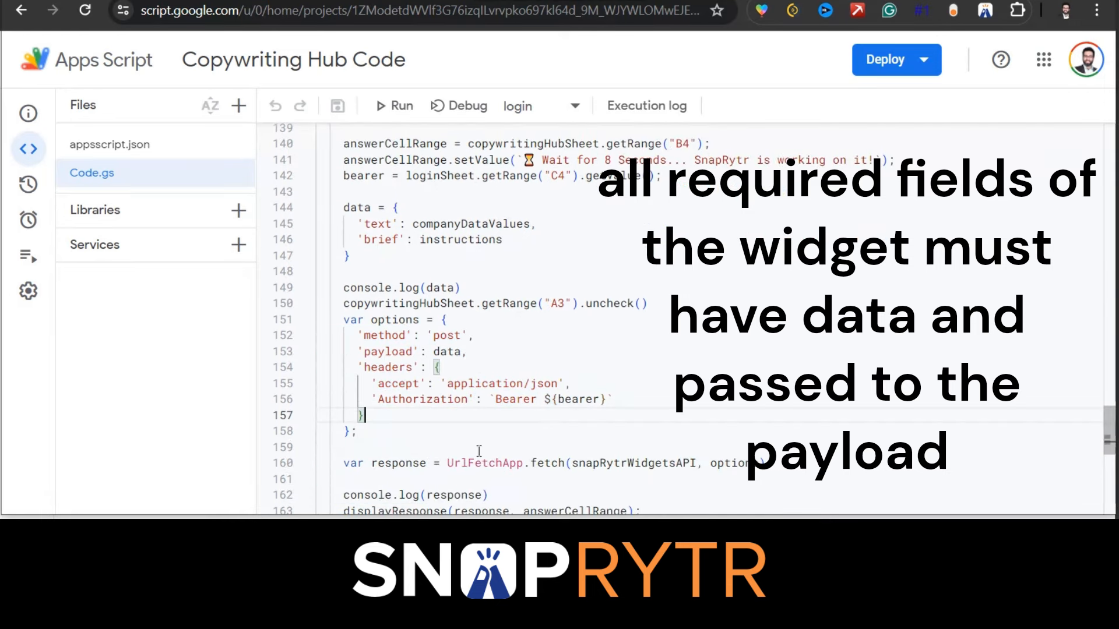
{"action": "left_click", "coordinate": [483, 451]}
{"action": "left_click", "coordinate": [510, 466]}
{"action": "mouse_move", "coordinate": [566, 466]}
{"action": "left_mouse_down"}
{"action": "mouse_move", "coordinate": [447, 467]}
{"action": "mouse_move", "coordinate": [565, 464]}
{"action": "left_mouse_up"}
{"action": "left_click_drag", "start_coordinate": [449, 469], "coordinate": [558, 465]}
{"action": "left_click_drag", "start_coordinate": [629, 461], "coordinate": [727, 461]}
{"action": "left_click_drag", "start_coordinate": [1107, 431], "coordinate": [1107, 454]}
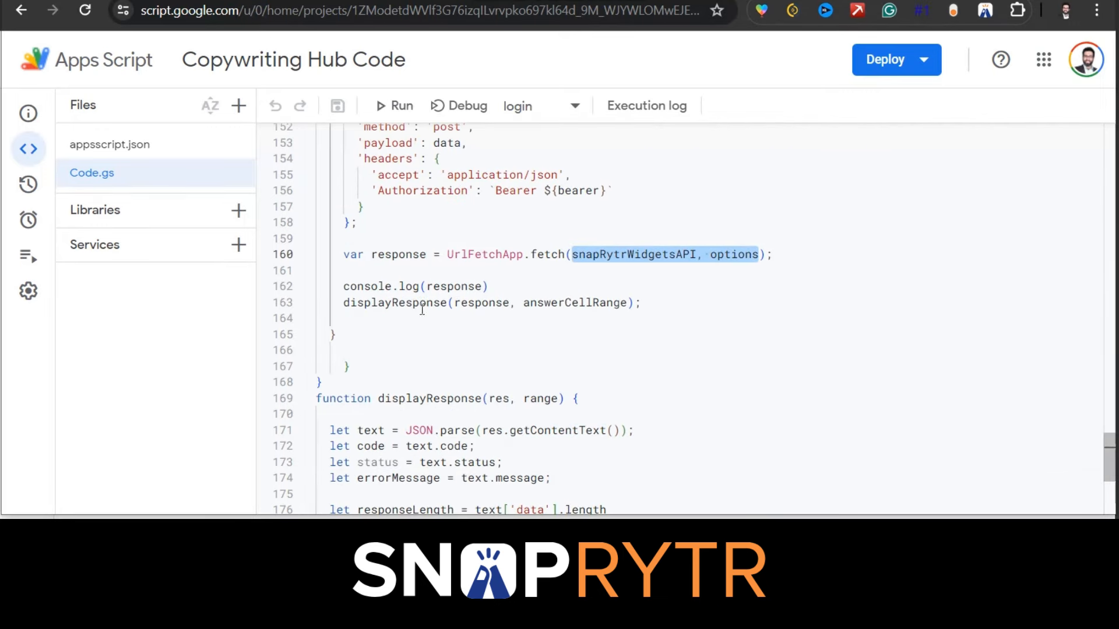
- Trace the displayResponse call to its function definition, read through its code, and return to the Copywriting sheet
{"action": "double_click", "coordinate": [396, 302]}
{"action": "scroll", "coordinate": [534, 399], "scroll_direction": "down", "scroll_amount": 3}
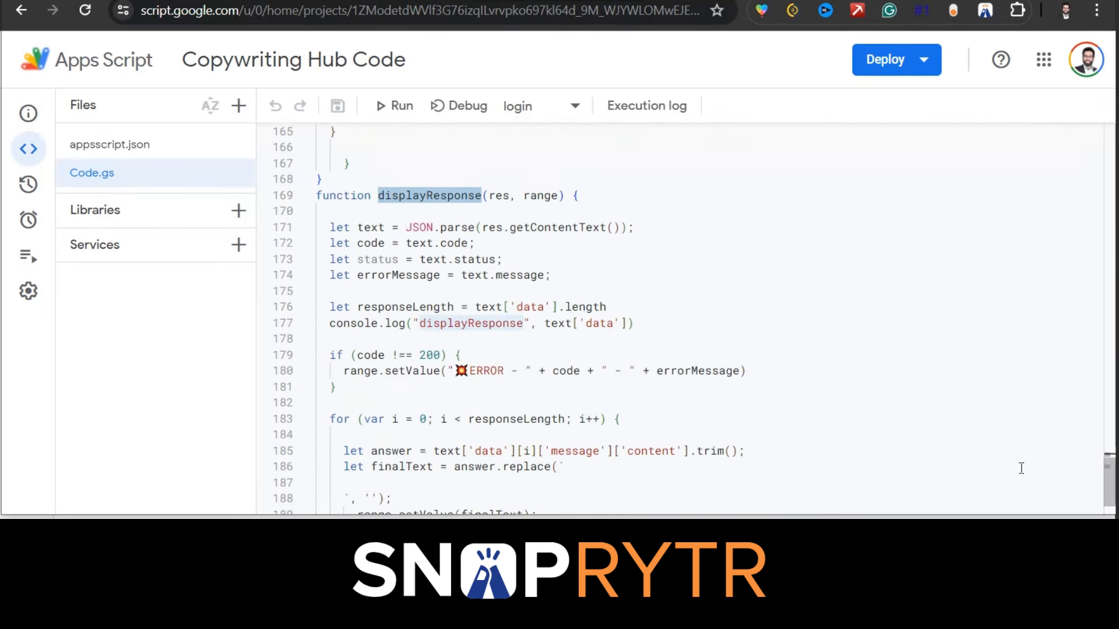
{"action": "scroll", "coordinate": [516, 414], "scroll_direction": "down", "scroll_amount": 2}
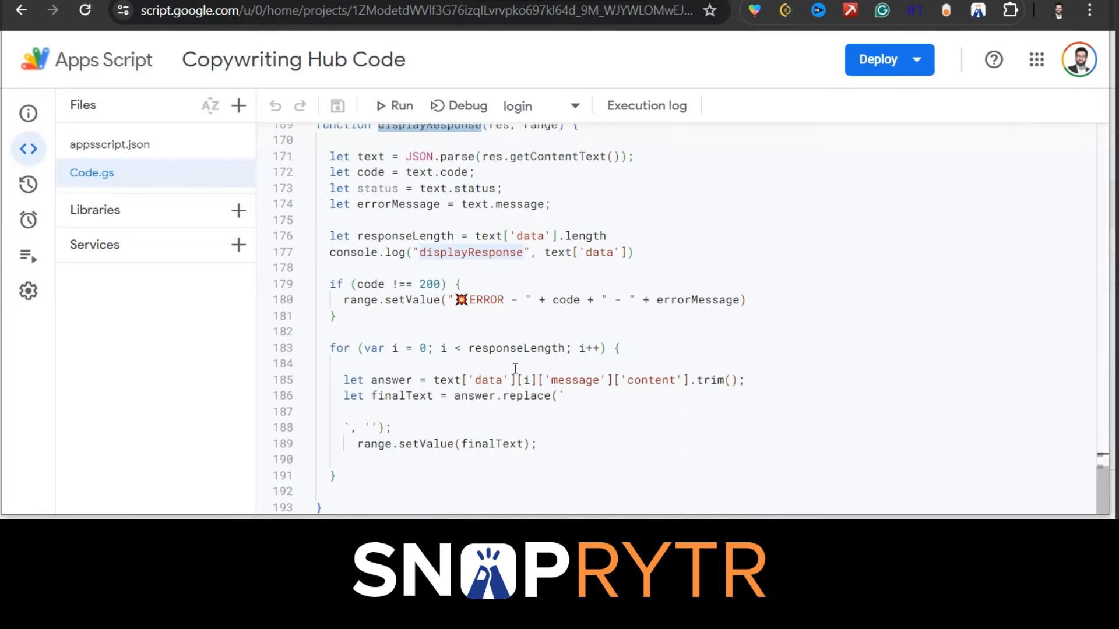
{"action": "key", "text": "ctrl+shift+Tab"}
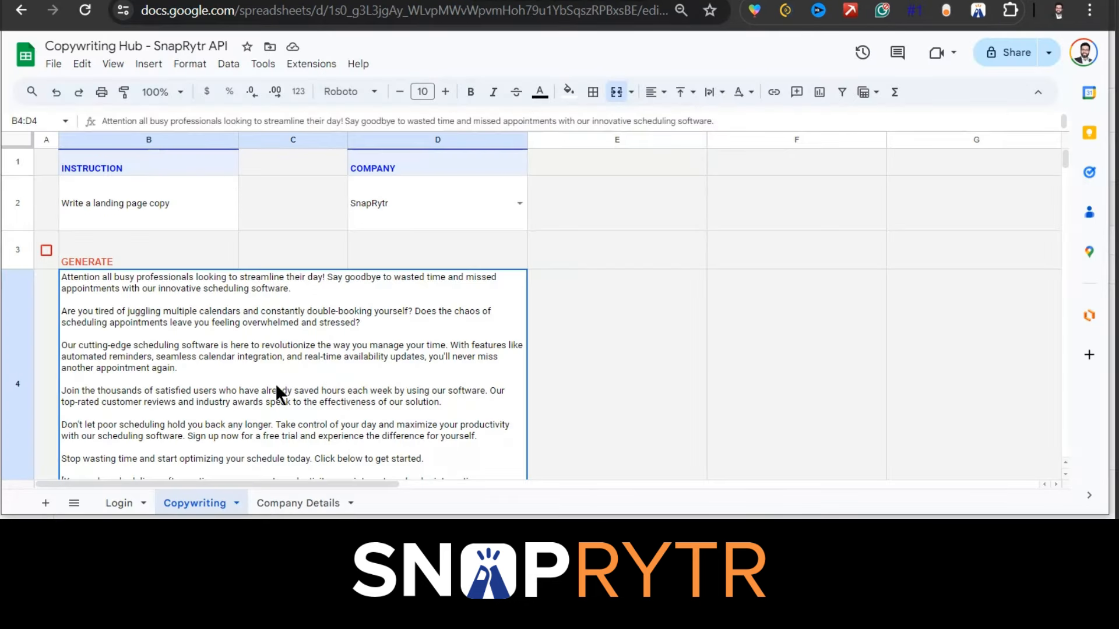